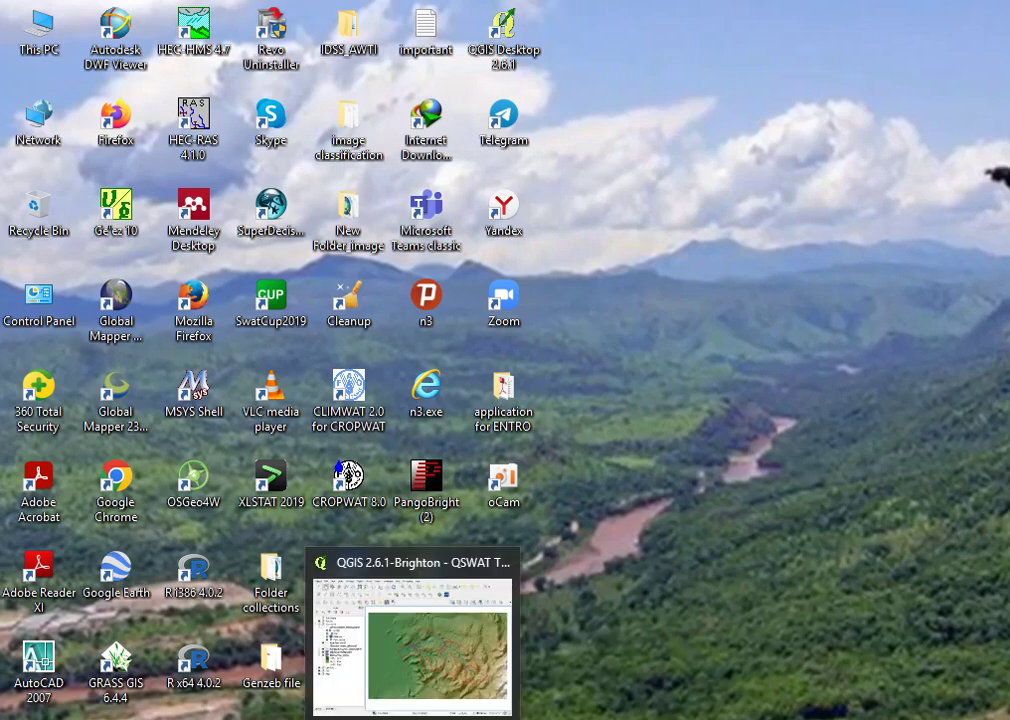
- Switch to the QSWAT Trail 1 project in QGIS and try to confirm its existing watershed delineation in QSWAT
click(419, 648)
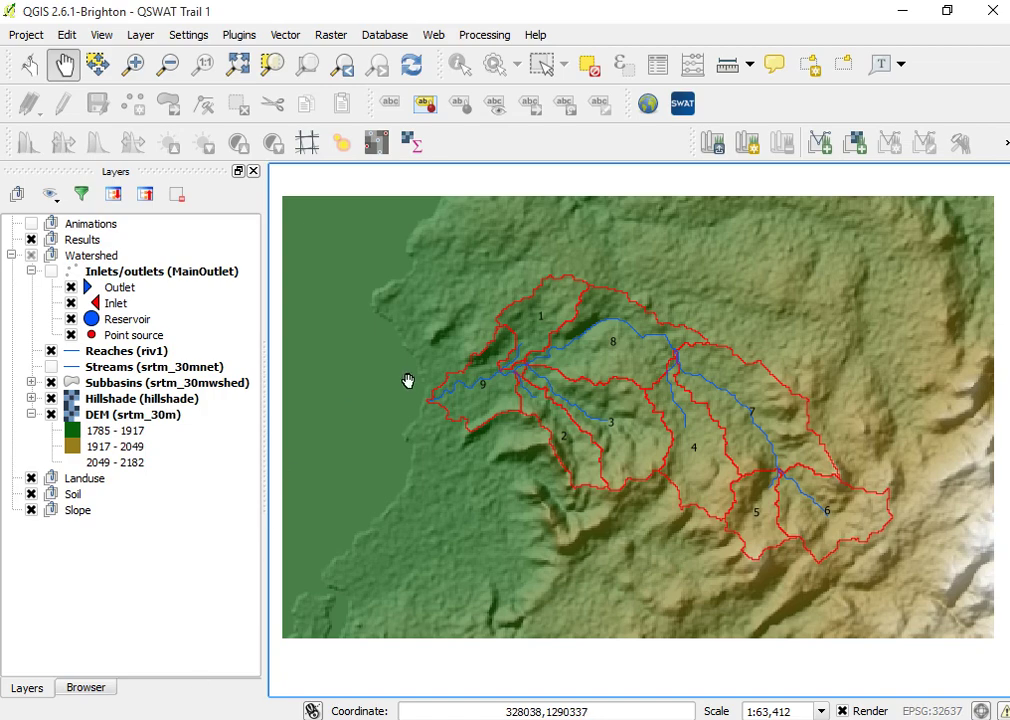
click(686, 104)
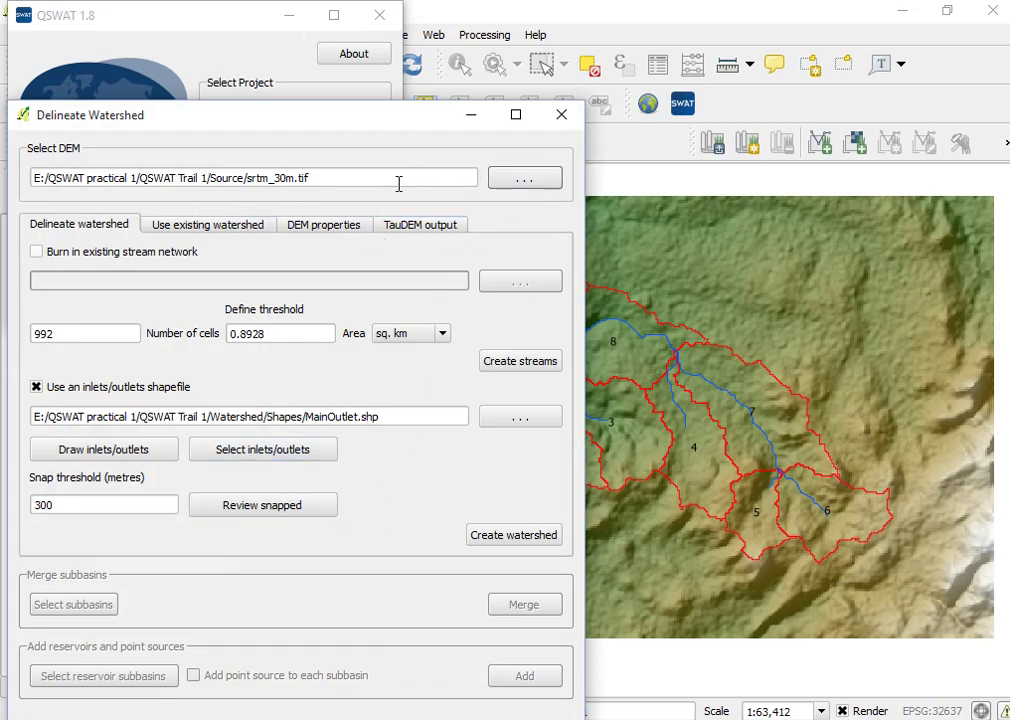
drag(282, 111, 286, 43)
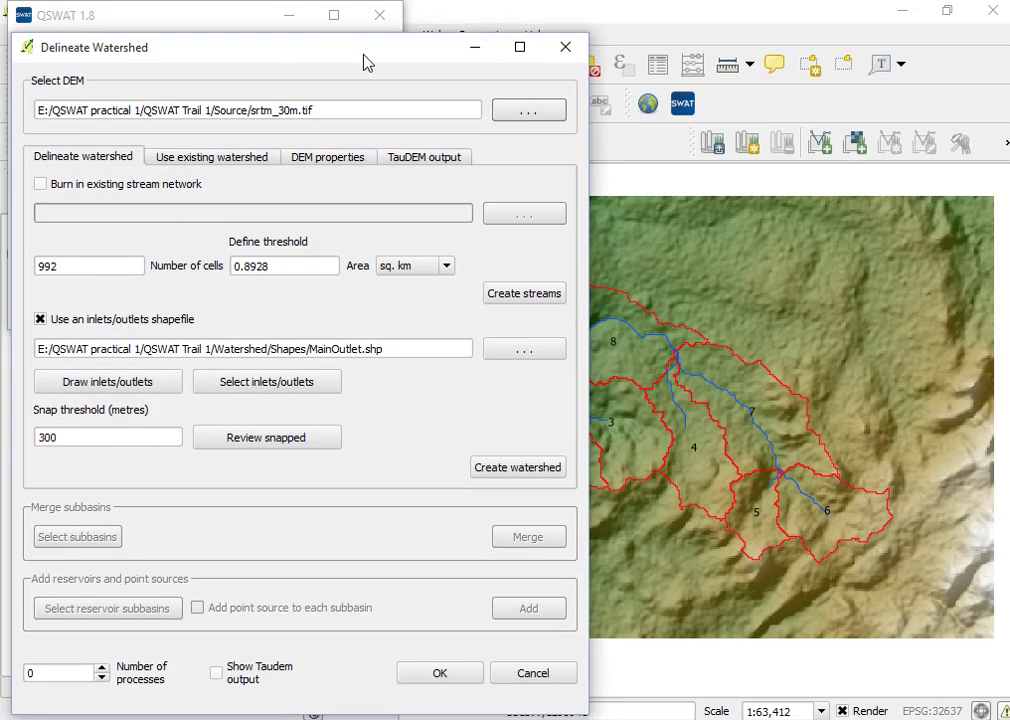
click(462, 676)
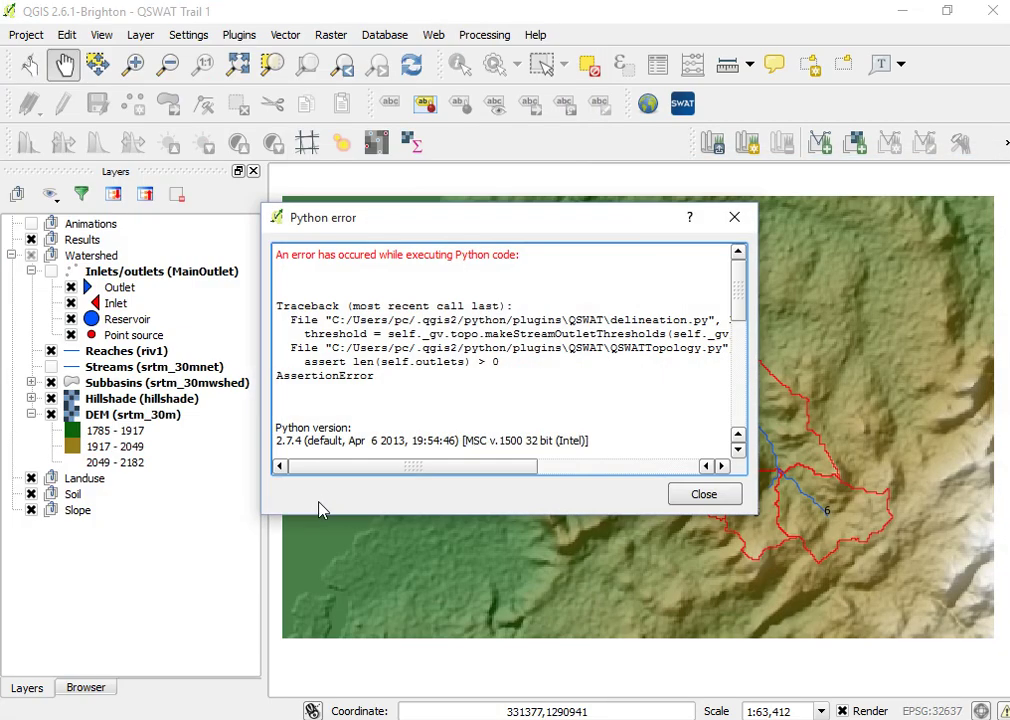
click(734, 217)
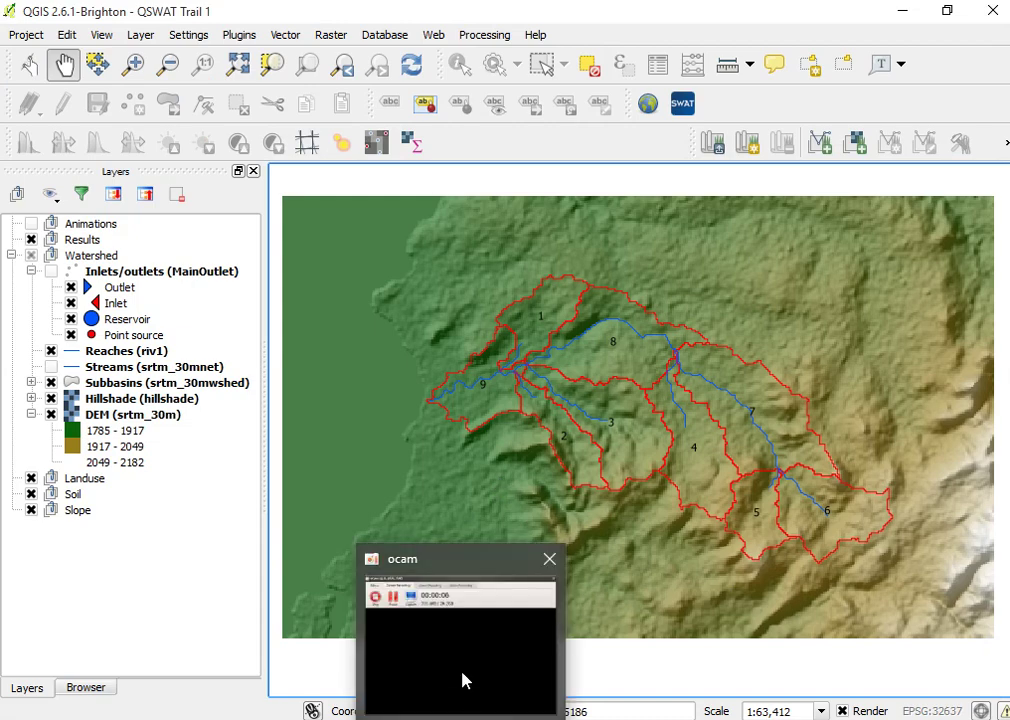
click(462, 676)
click(161, 178)
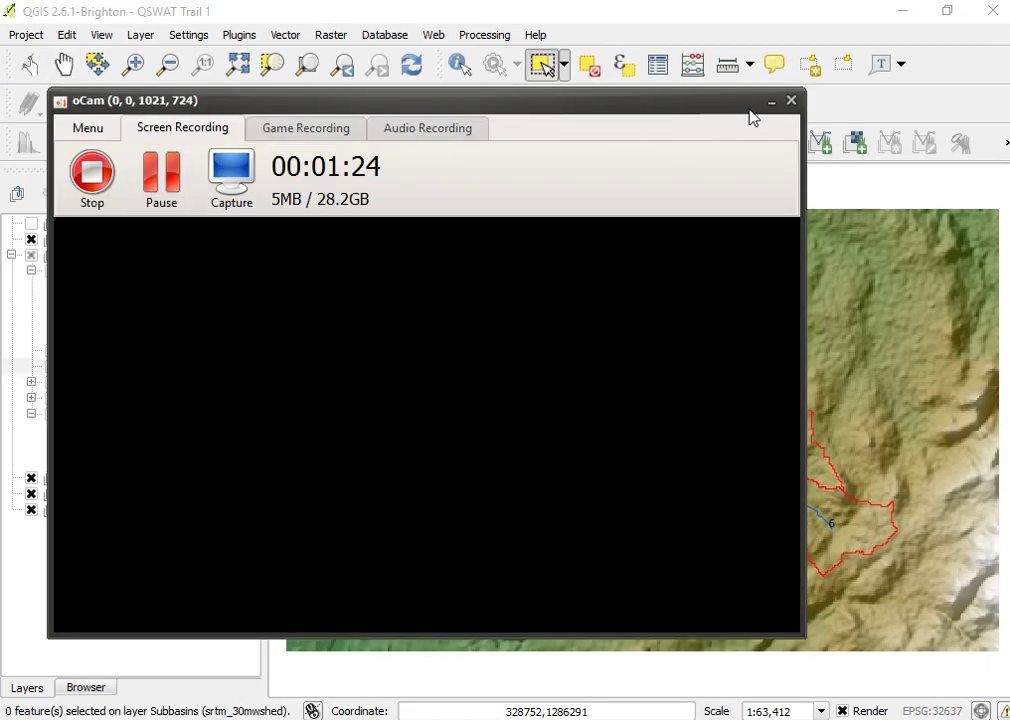
click(771, 100)
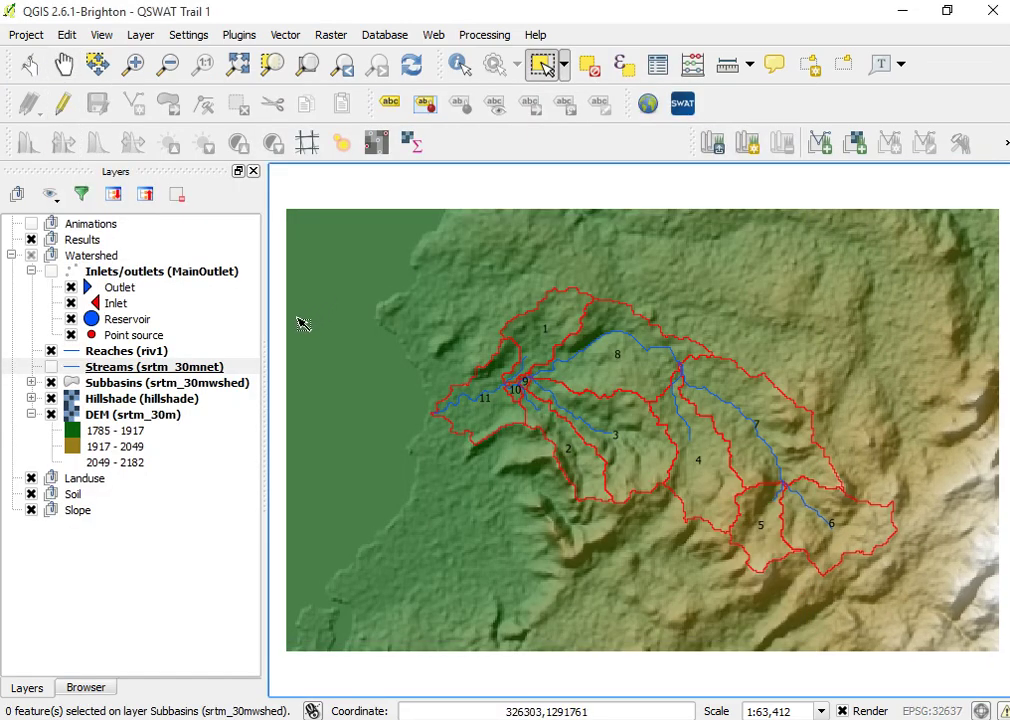
- Bring up the QSWAT 1.8 window and open the Create HRUs dialog
mouse_move(412, 718)
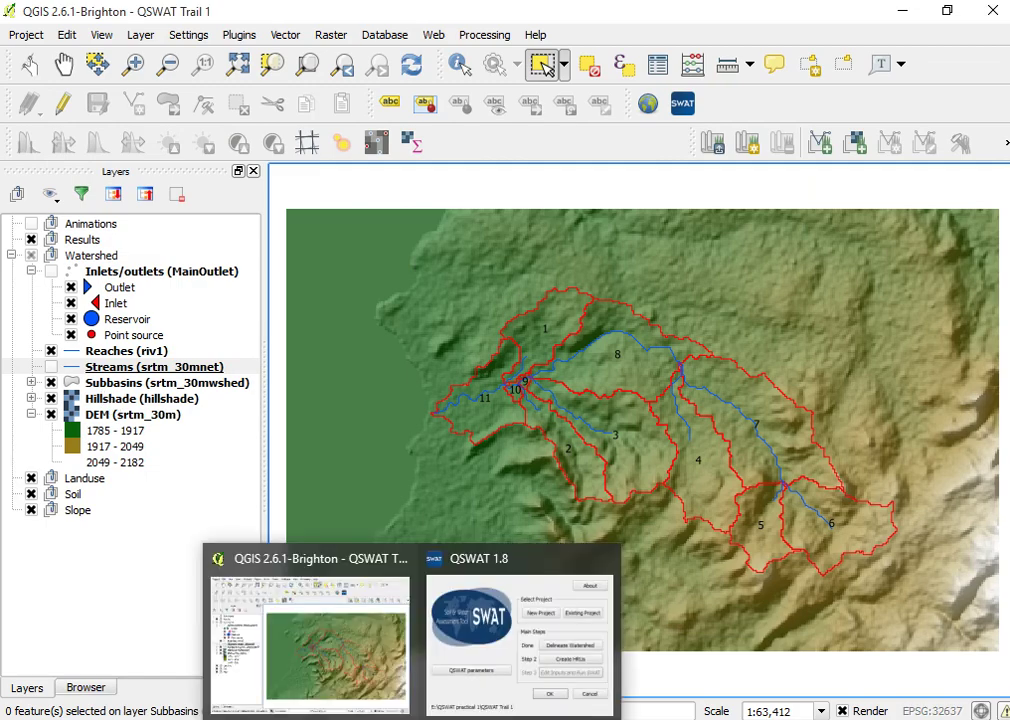
click(485, 654)
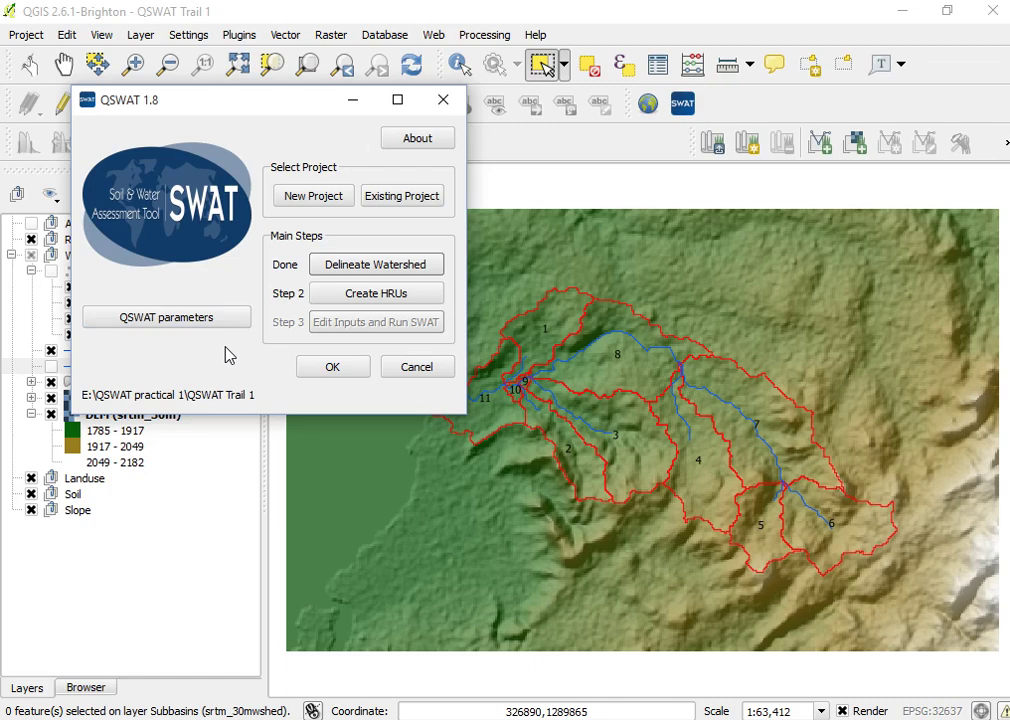
click(366, 303)
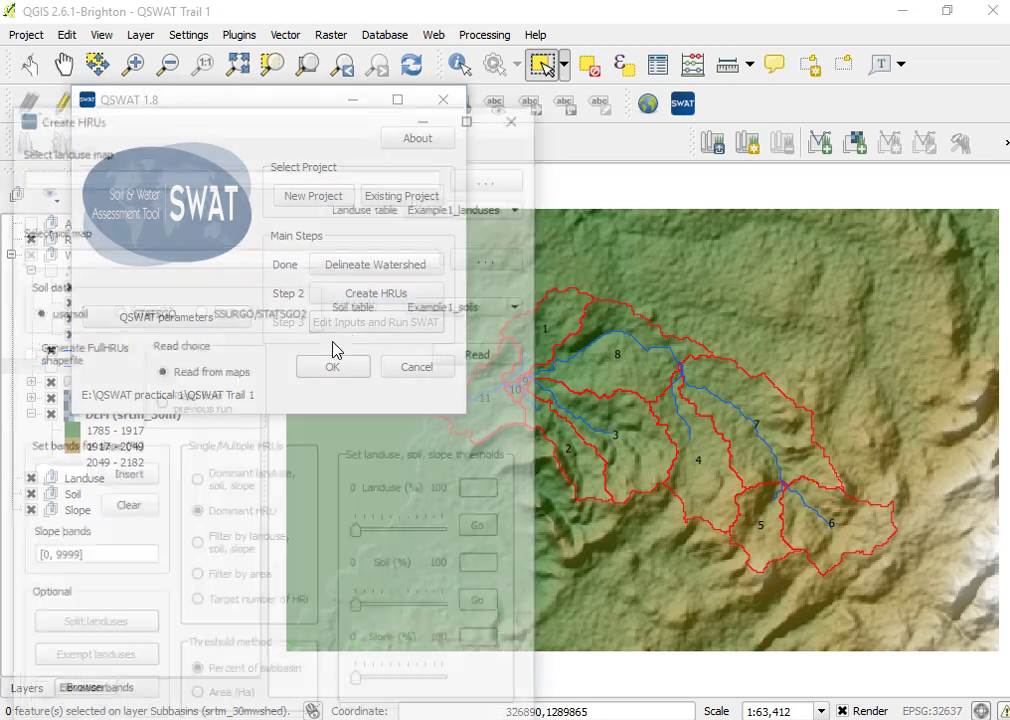
drag(297, 119, 403, 59)
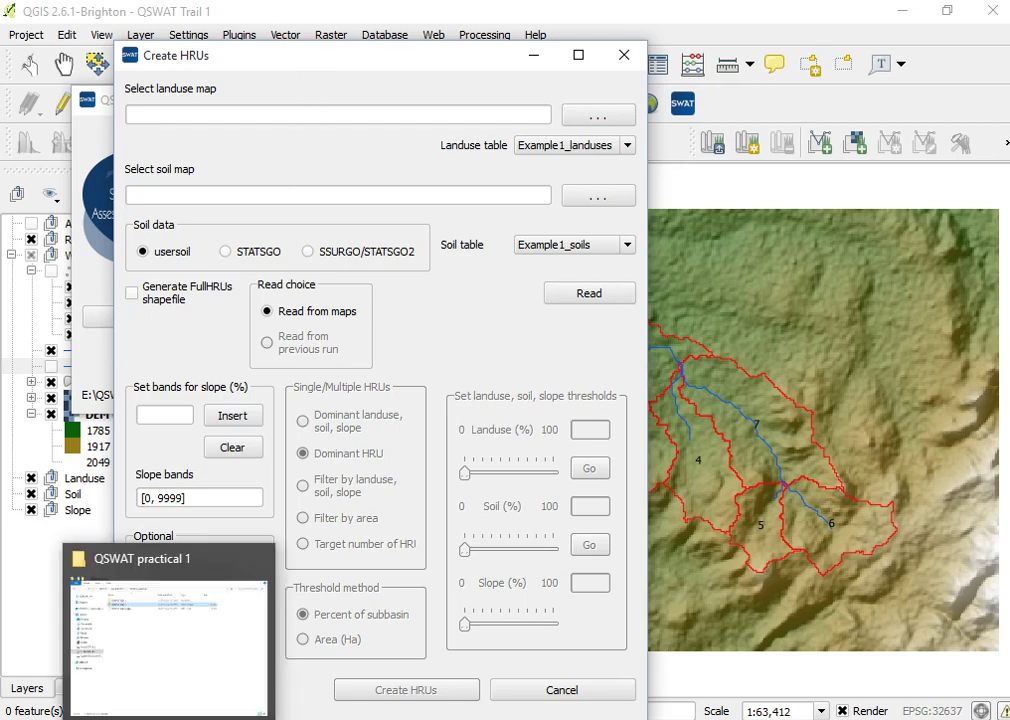
- Switch to File Explorer and open the ExampleDataset folder inside IDSS_AWTI's SWAT folder on the Desktop
click(176, 627)
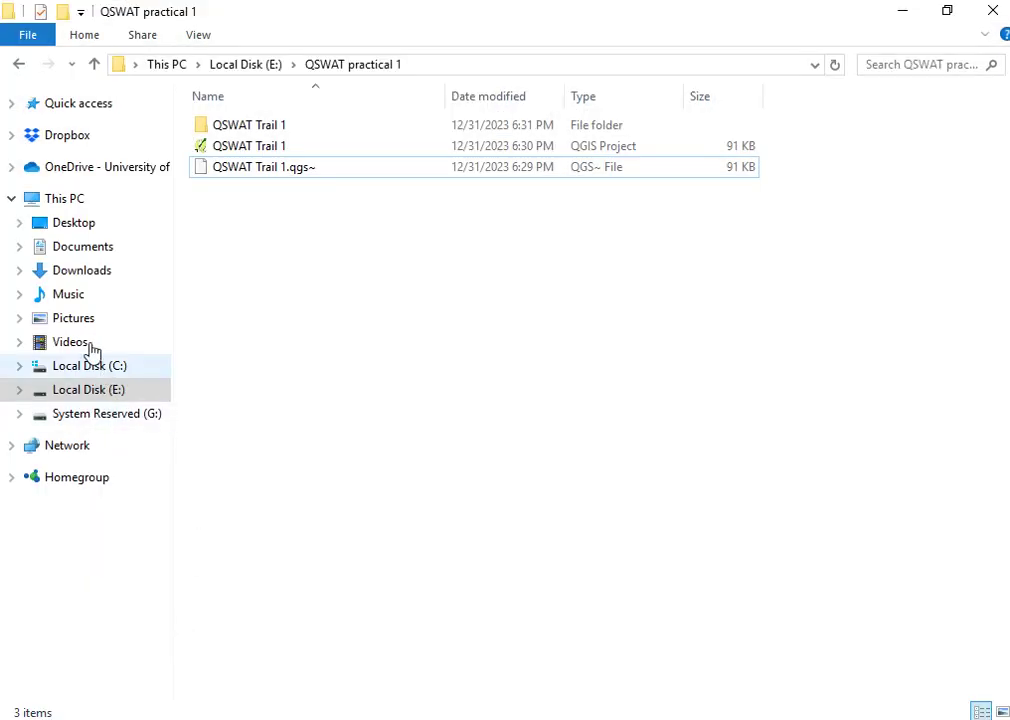
click(72, 223)
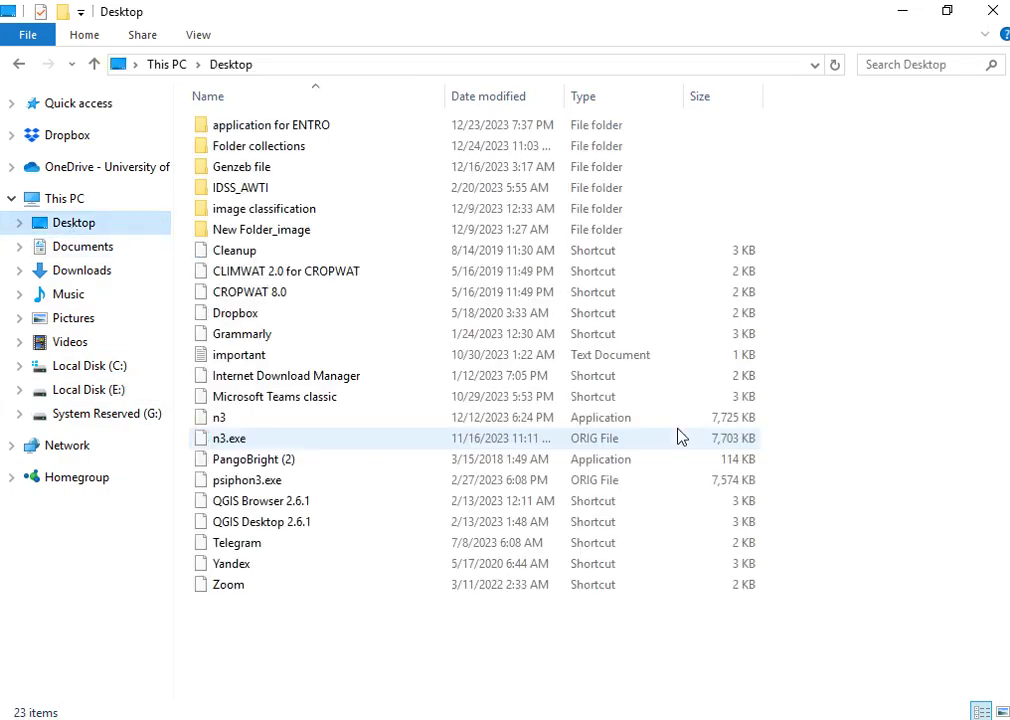
click(243, 189)
double_click(243, 189)
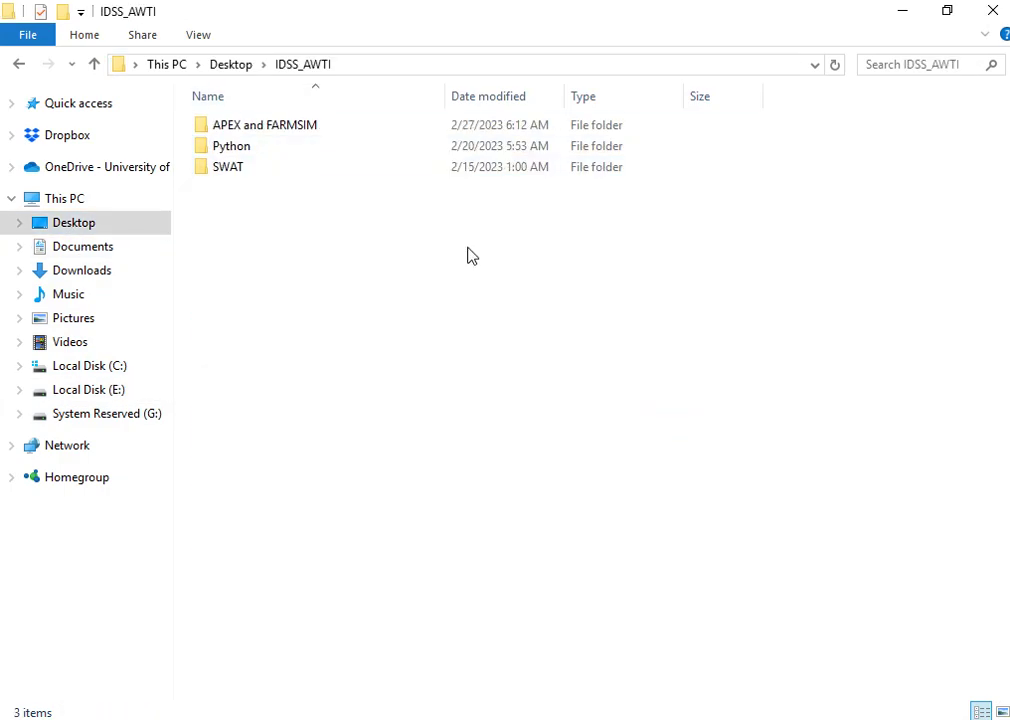
click(245, 169)
double_click(245, 169)
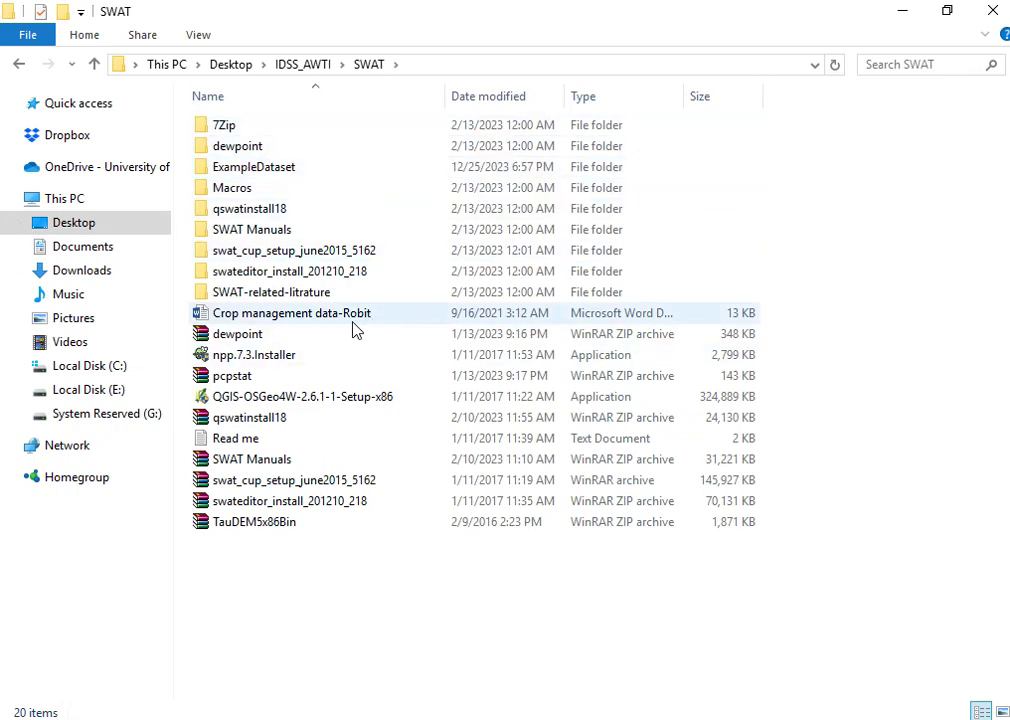
double_click(275, 166)
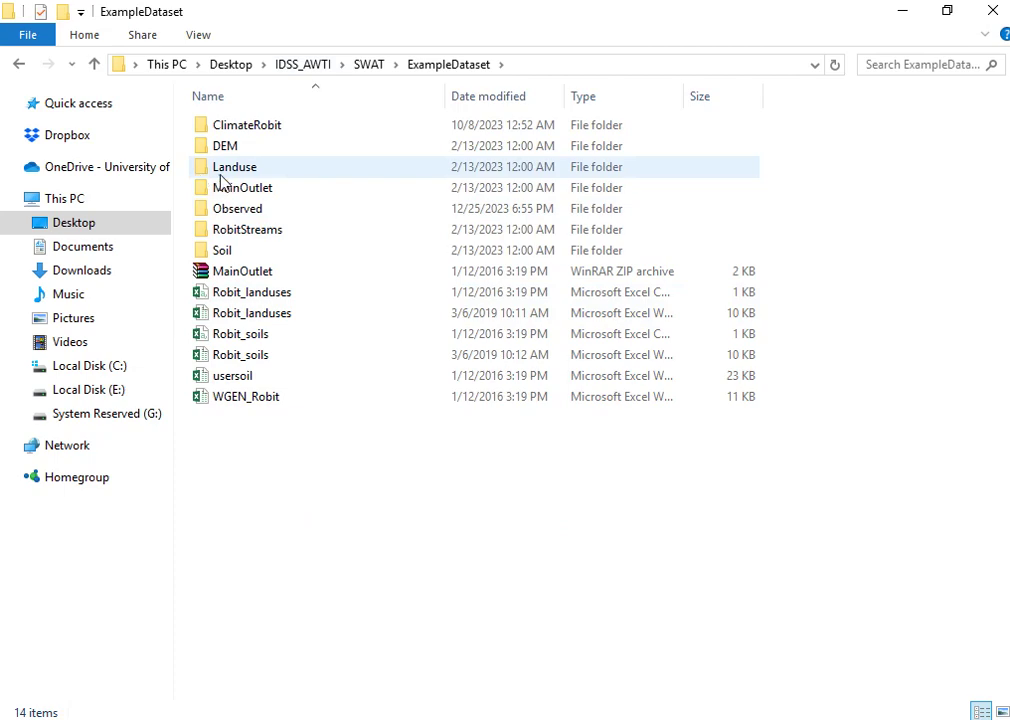
- Inspect the land use raster files in Landuse's roblandusenew folder, including hdr.adf, and return to ExampleDataset
click(263, 176)
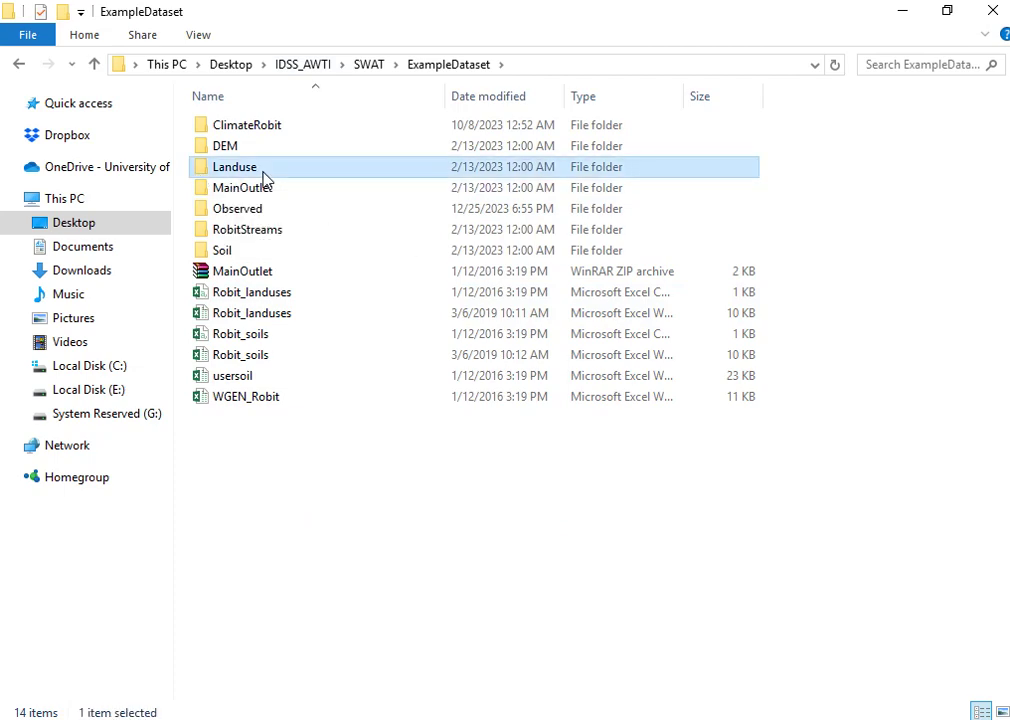
double_click(264, 174)
double_click(259, 133)
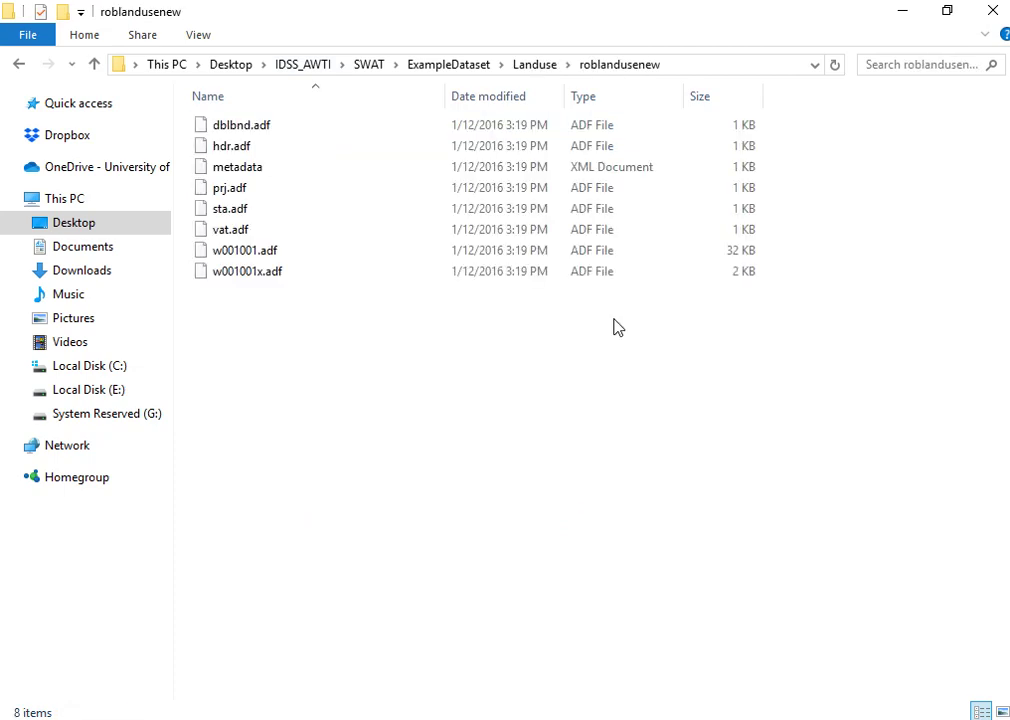
click(272, 147)
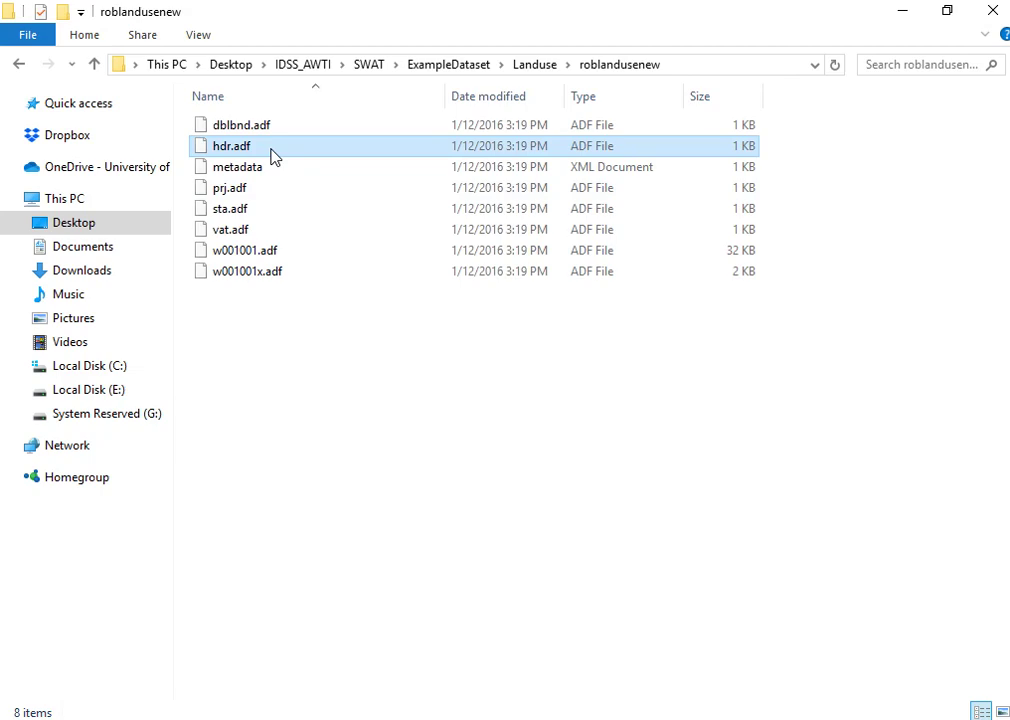
click(93, 63)
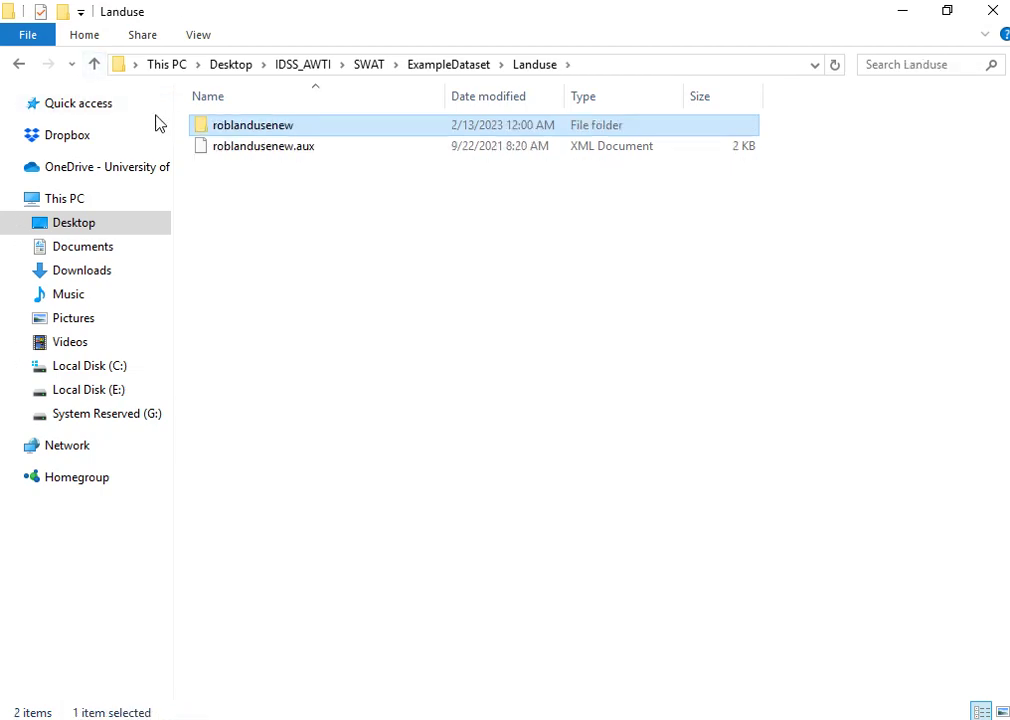
click(94, 64)
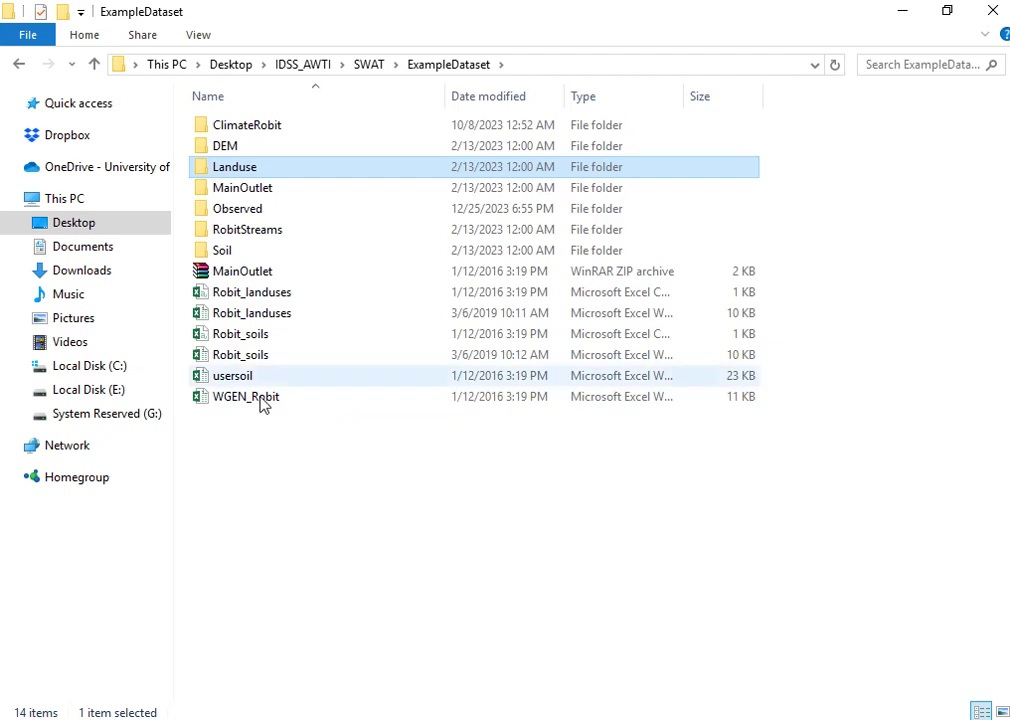
- Review the land use IDs and SWAT codes in the Robit_landuses workbook, autofitting column B, and close it without saving
double_click(278, 314)
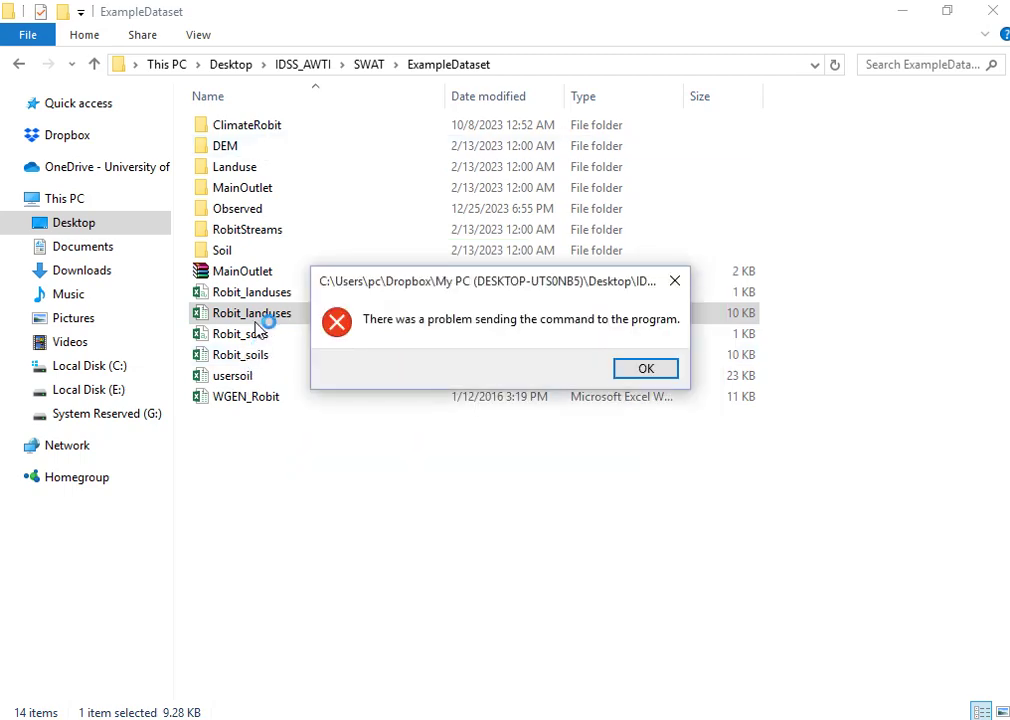
click(675, 281)
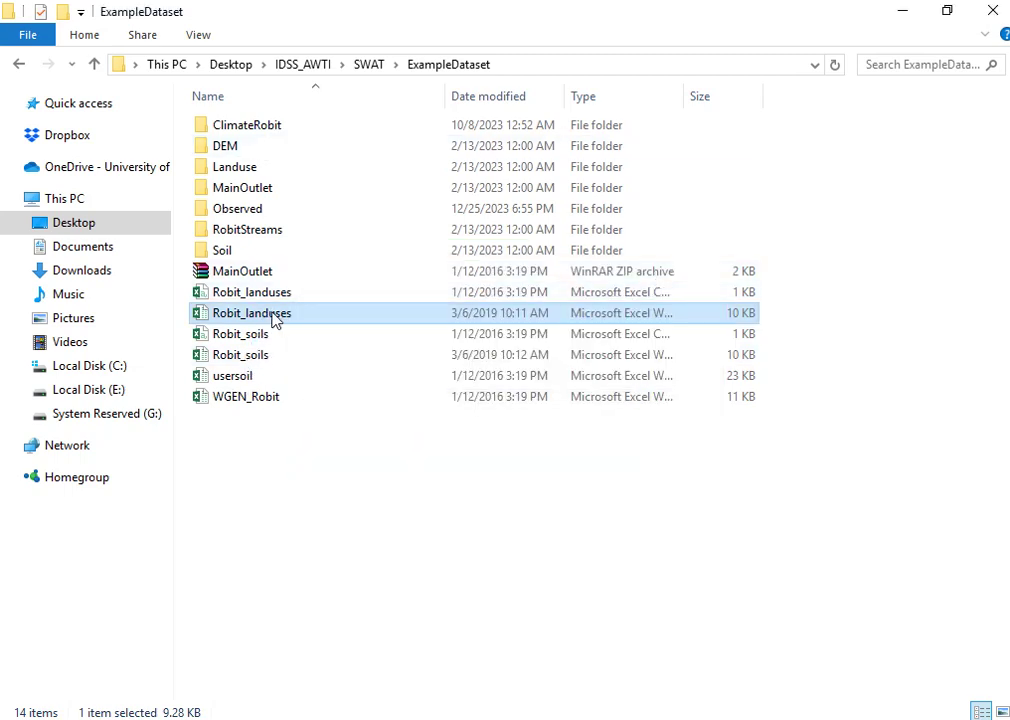
double_click(268, 318)
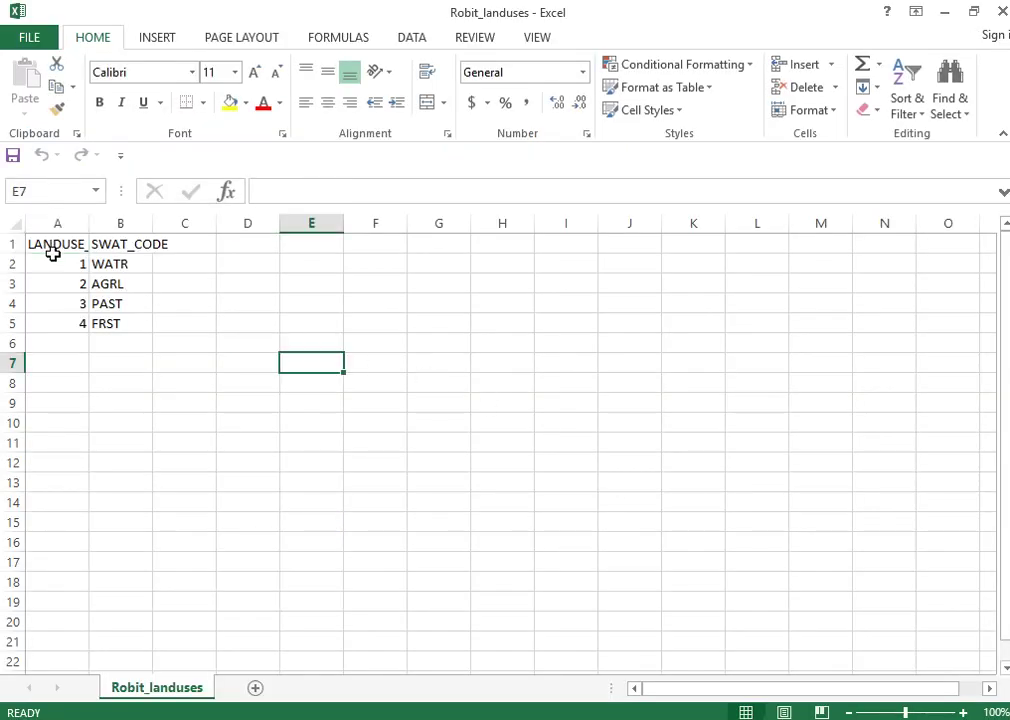
click(132, 244)
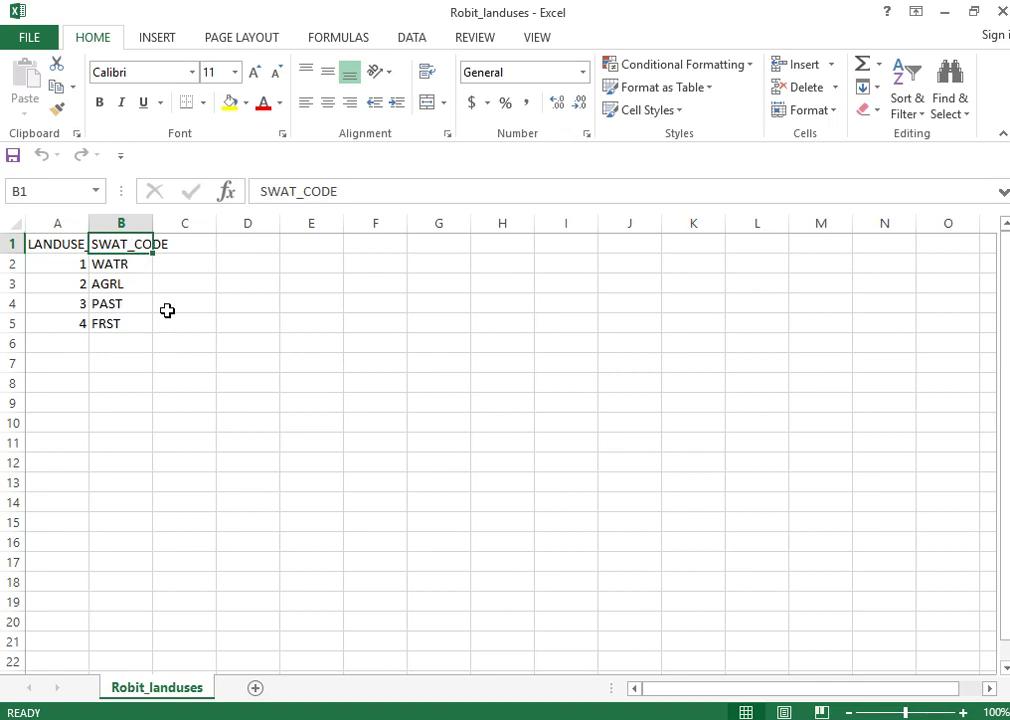
drag(147, 219, 148, 219)
double_click(148, 219)
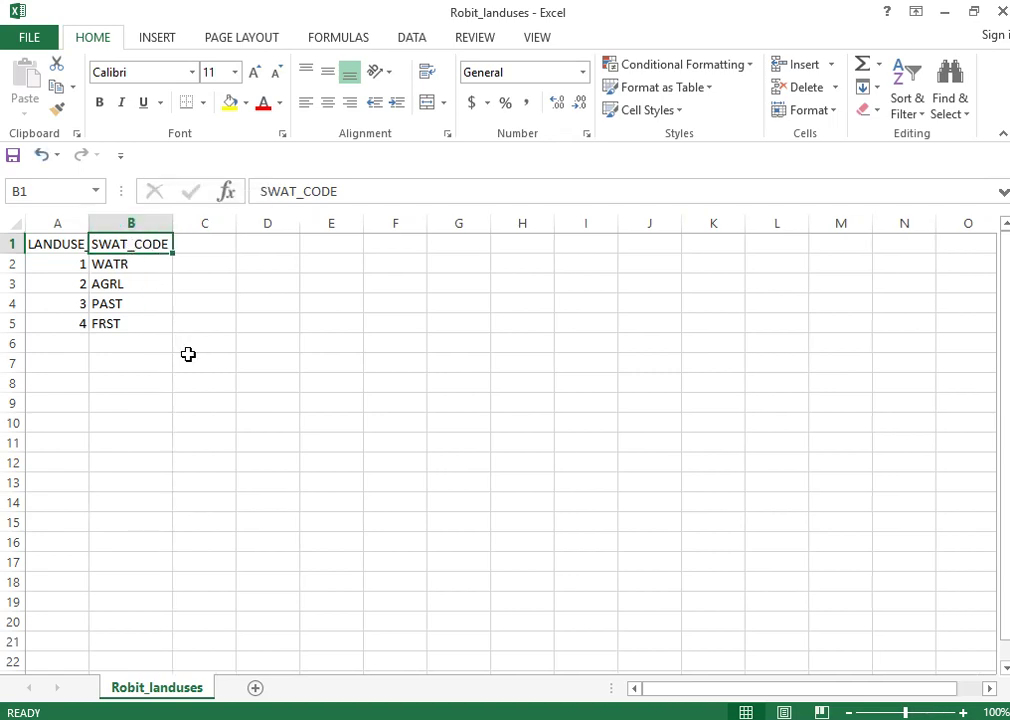
click(202, 342)
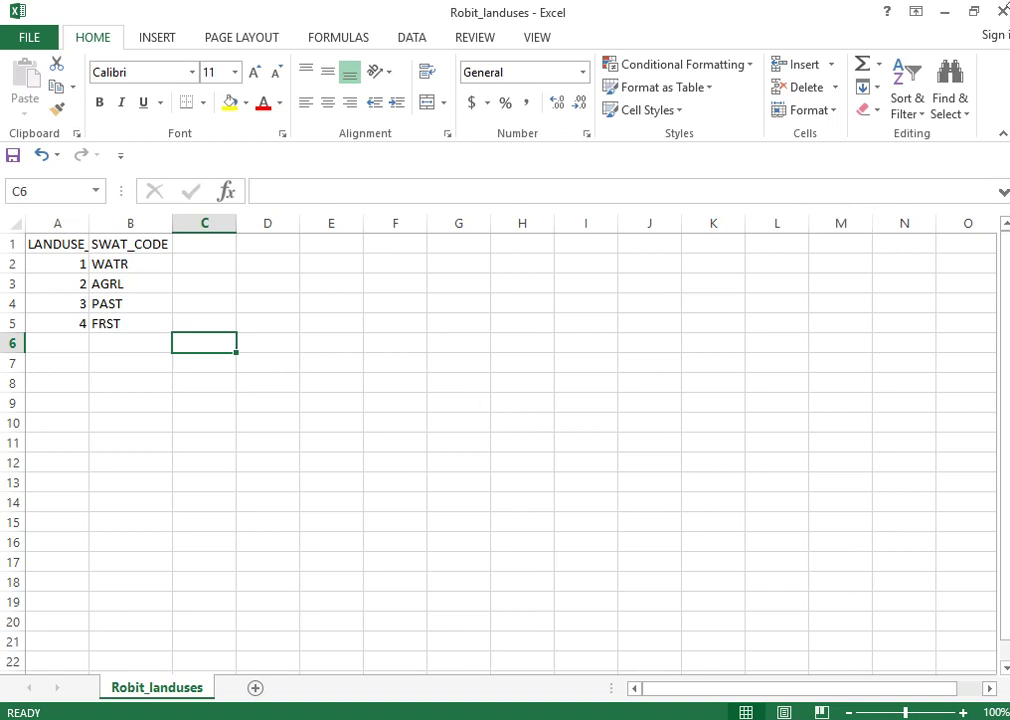
click(1002, 11)
click(510, 395)
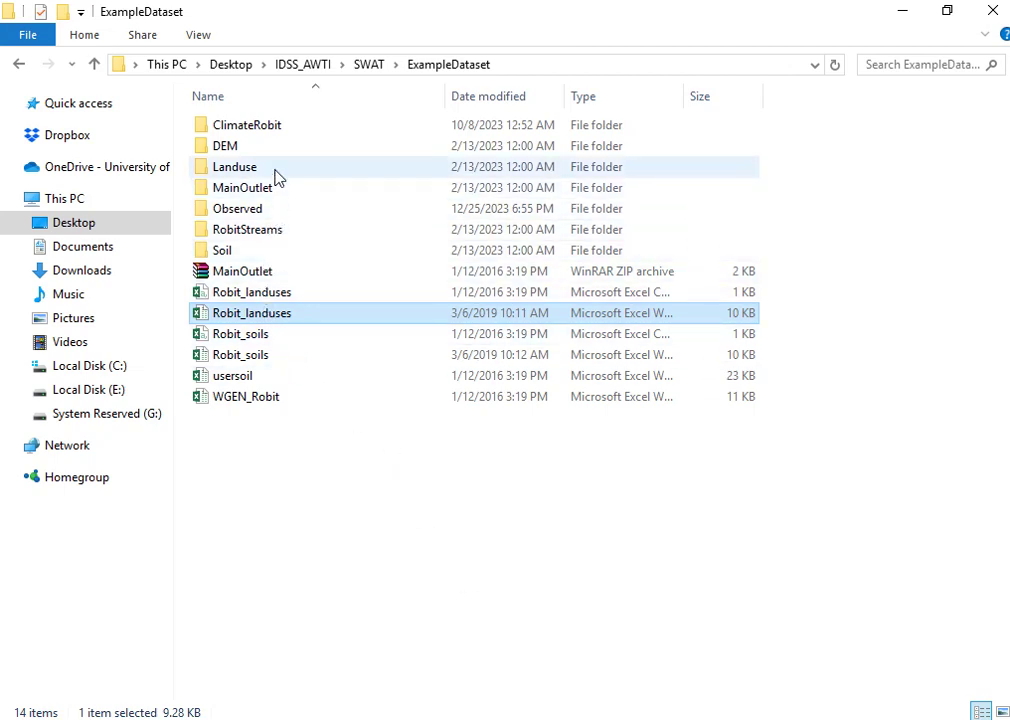
- Inspect the soil raster files in Soil's mowr_soil90 folder, including hdr.adf, and return to ExampleDataset
double_click(268, 252)
double_click(266, 126)
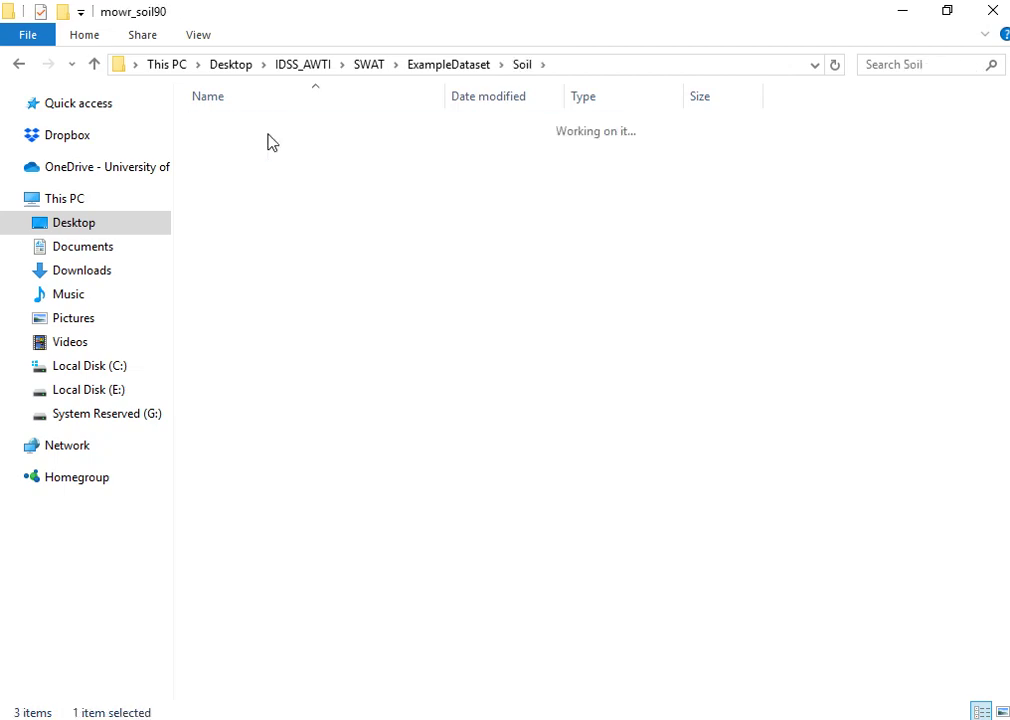
click(270, 151)
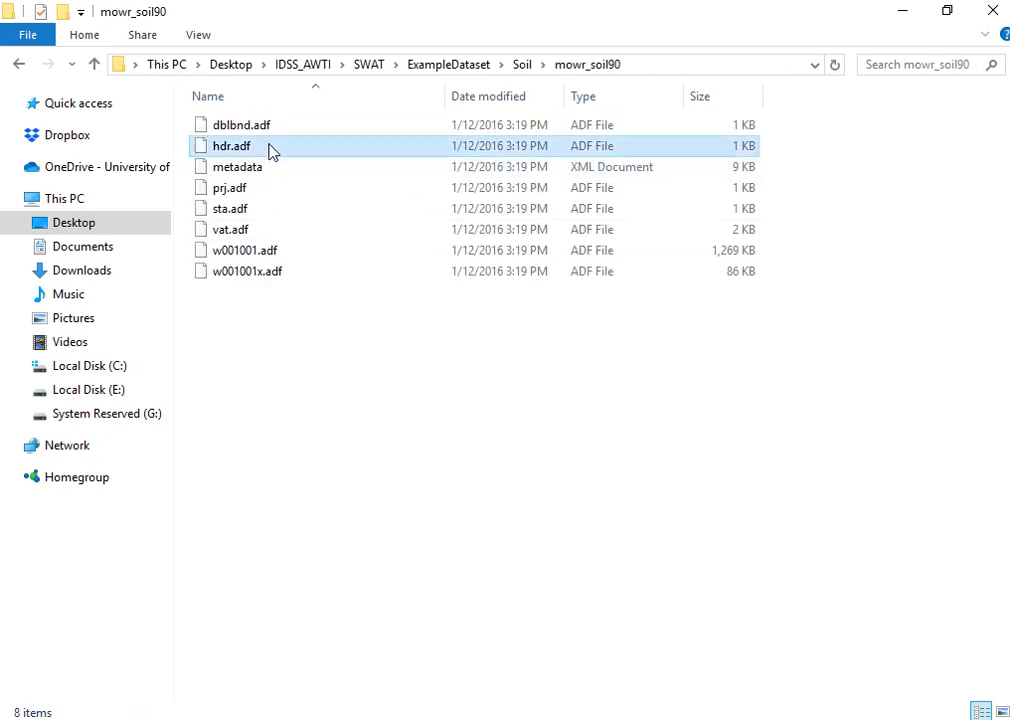
click(96, 64)
click(96, 64)
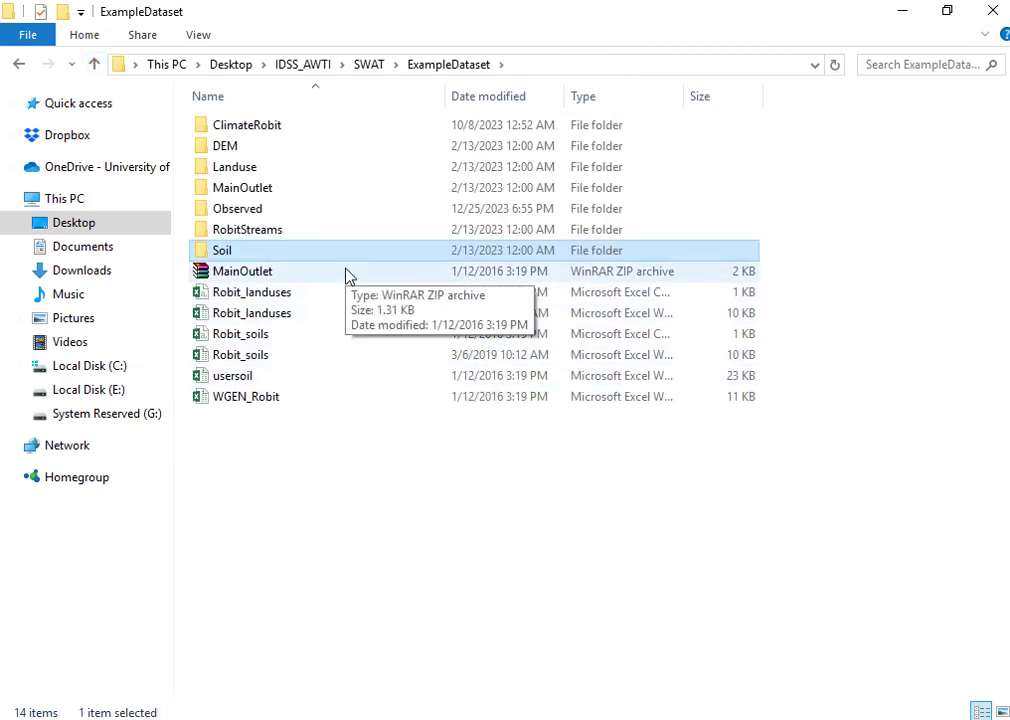
- Review the soil IDs and SNAM codes in the Robit_soils workbook down to the last row, and close it
click(296, 365)
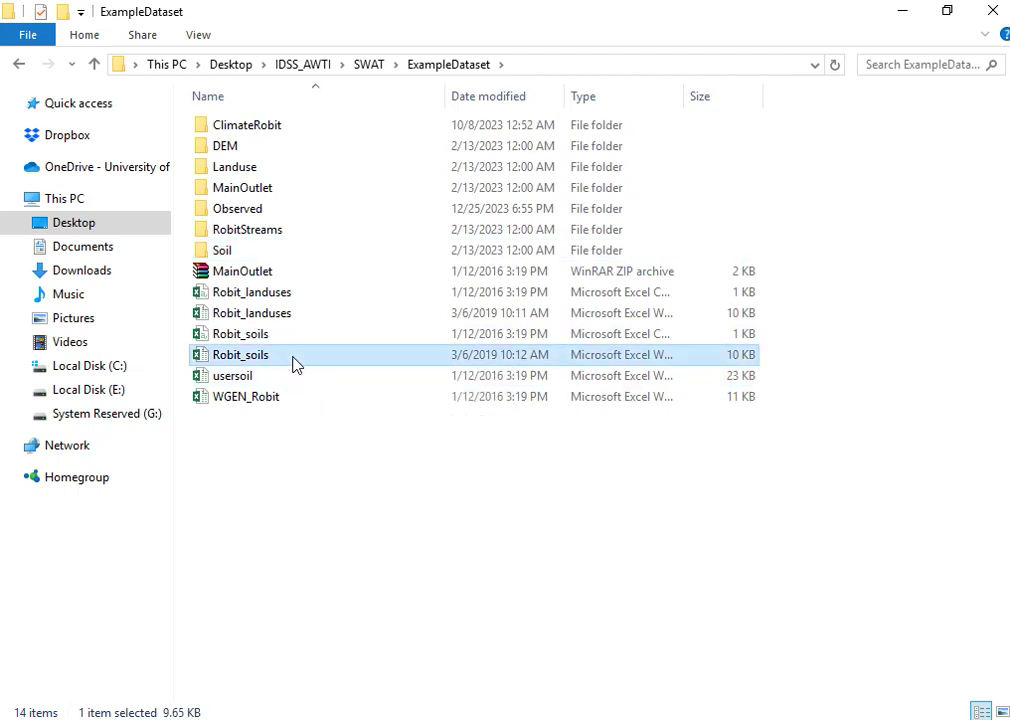
double_click(296, 365)
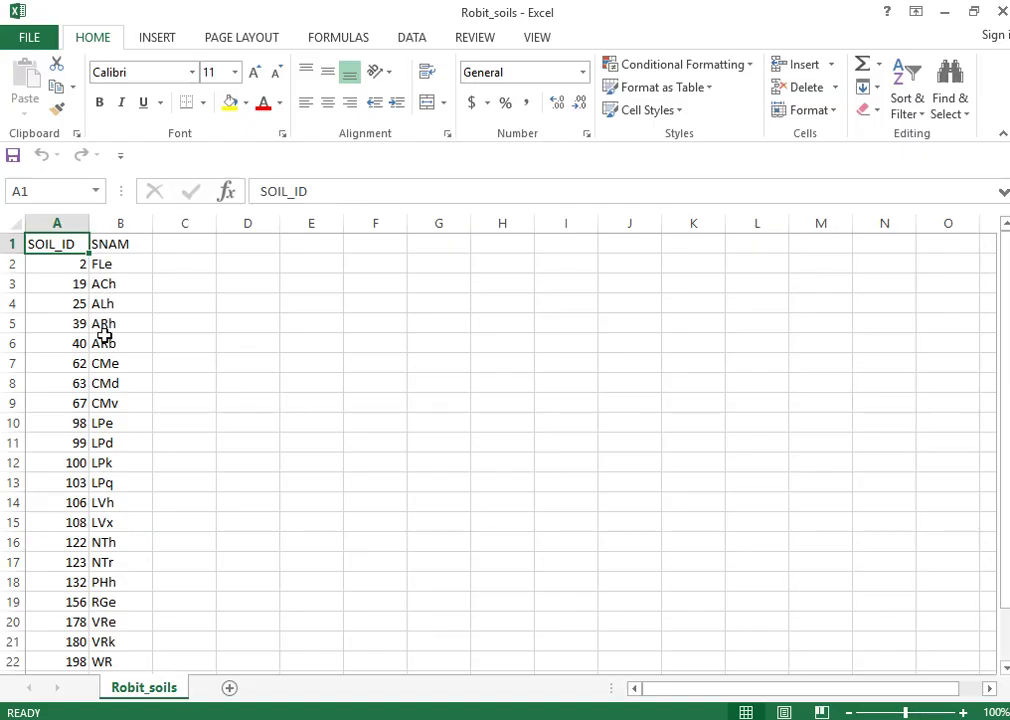
scroll(99, 422, down, 7)
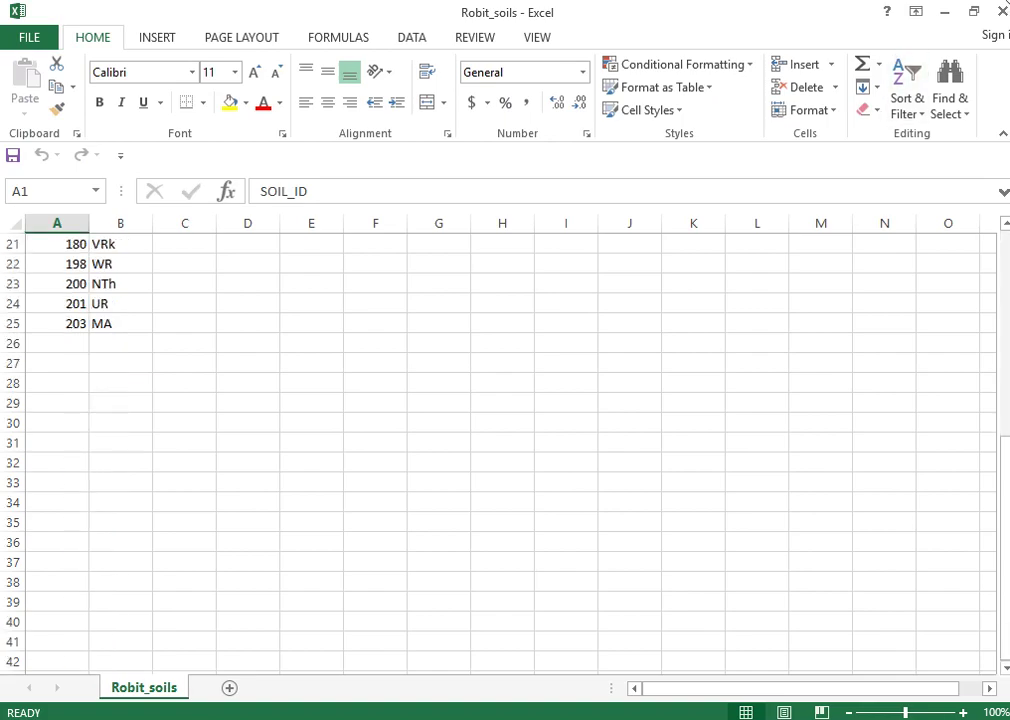
click(1000, 12)
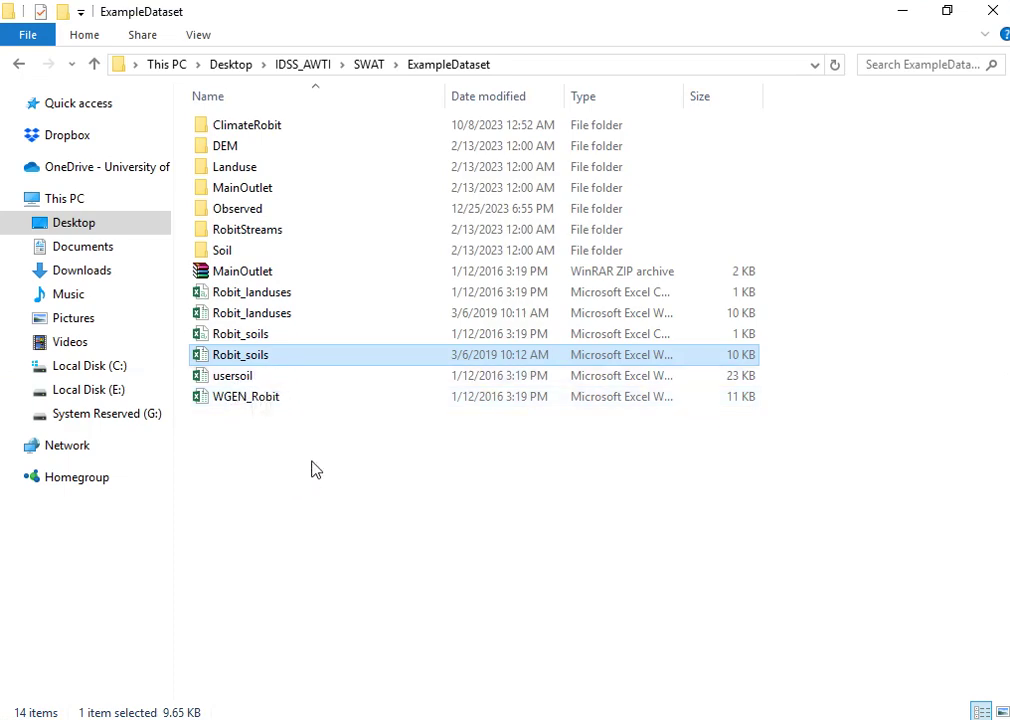
- Review the soil property columns in the usersoil workbook, including OBJECTID, SNAM and NLAYERS, and close it
double_click(271, 380)
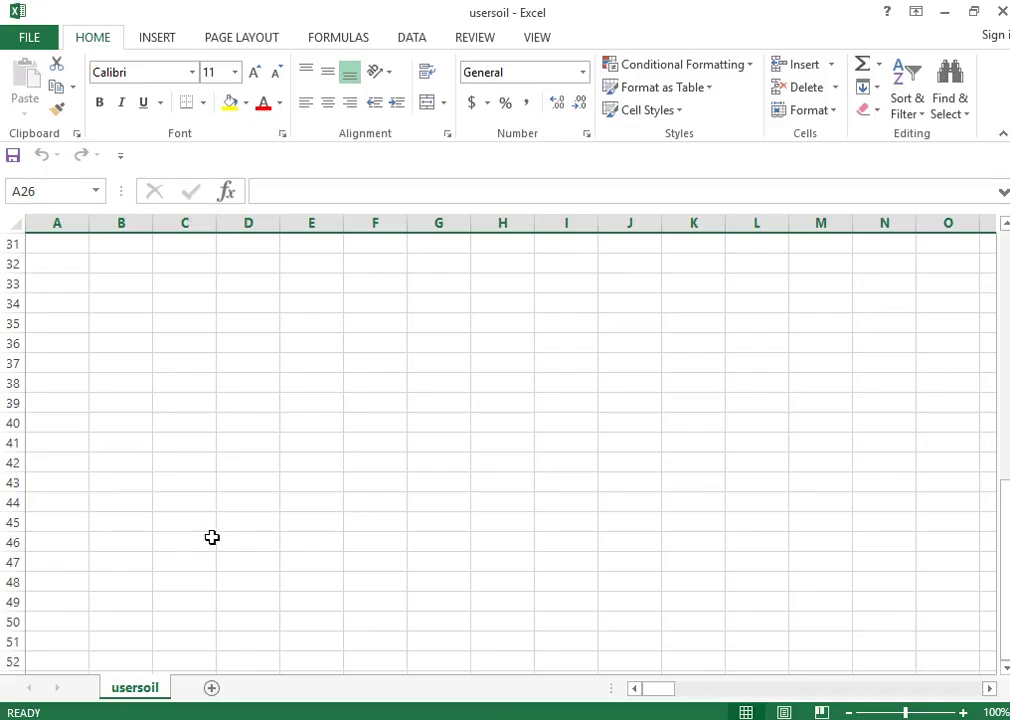
click(327, 341)
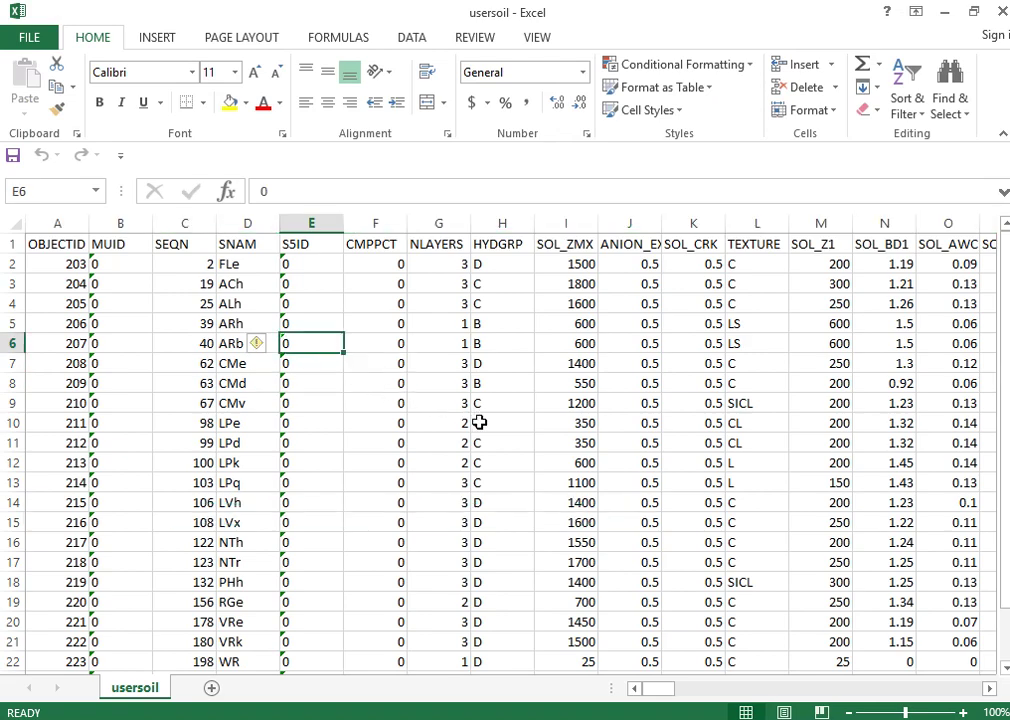
click(657, 692)
click(433, 480)
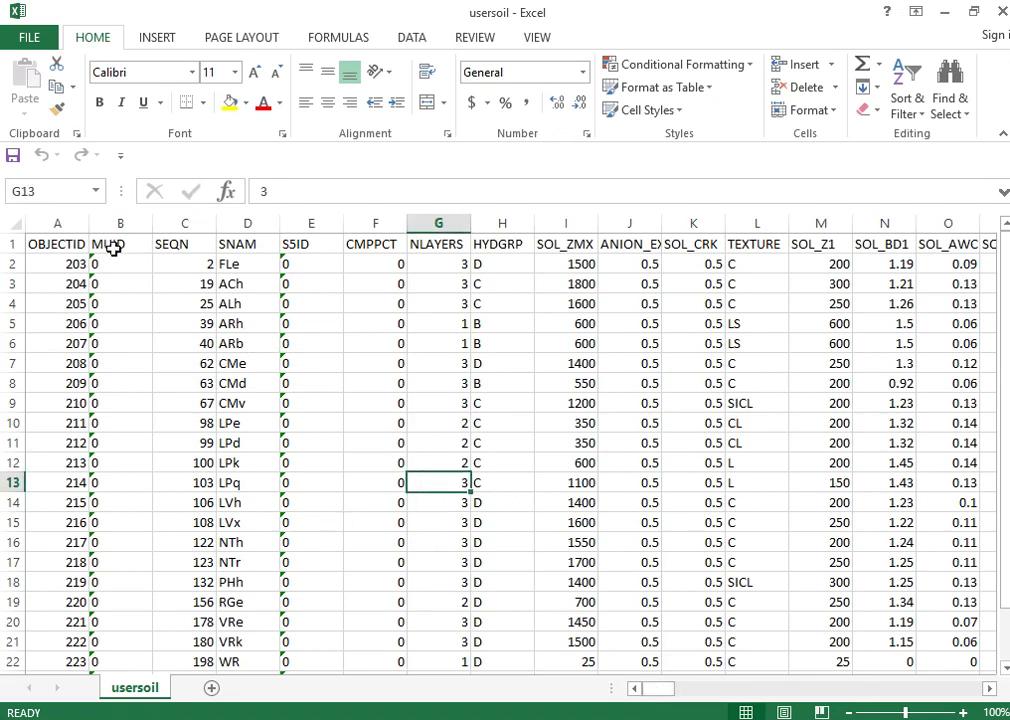
click(62, 246)
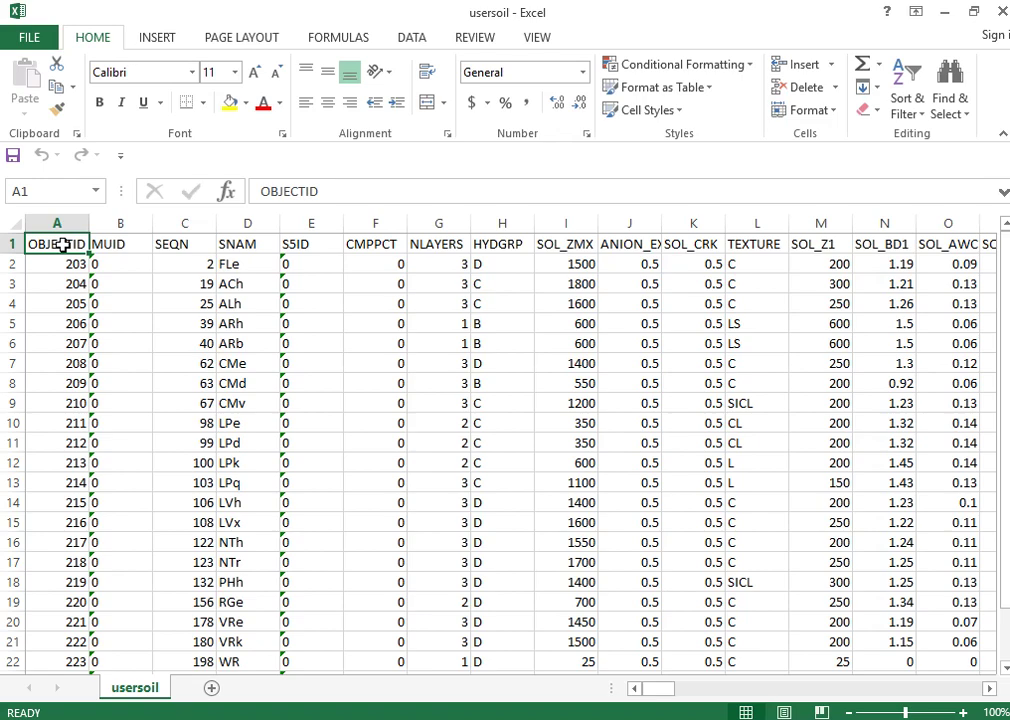
click(695, 365)
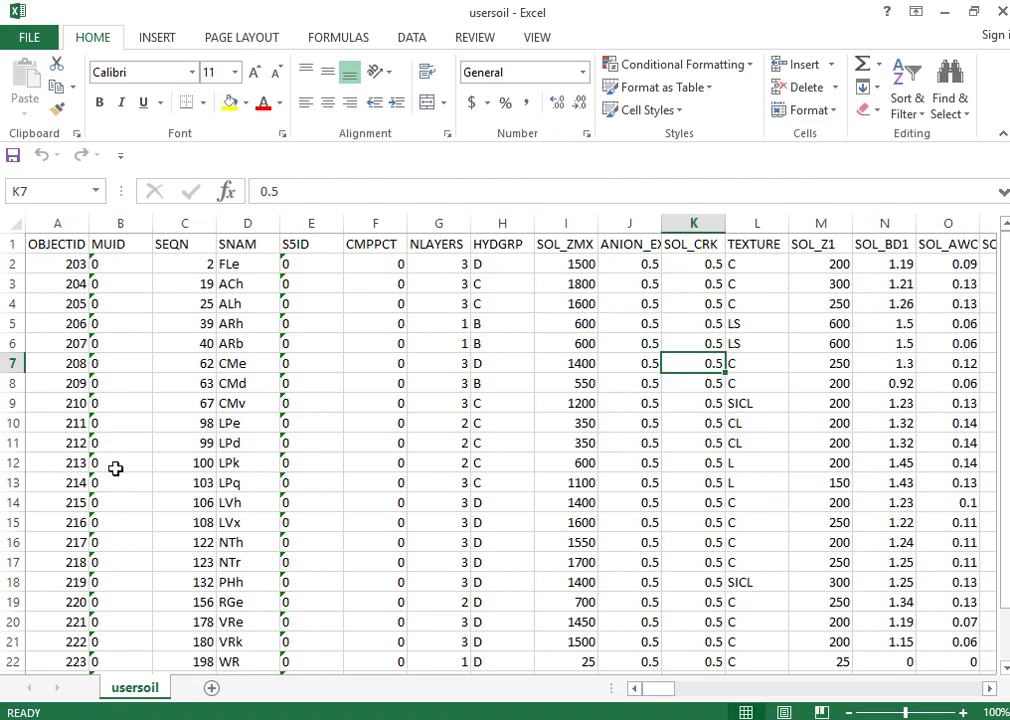
click(224, 481)
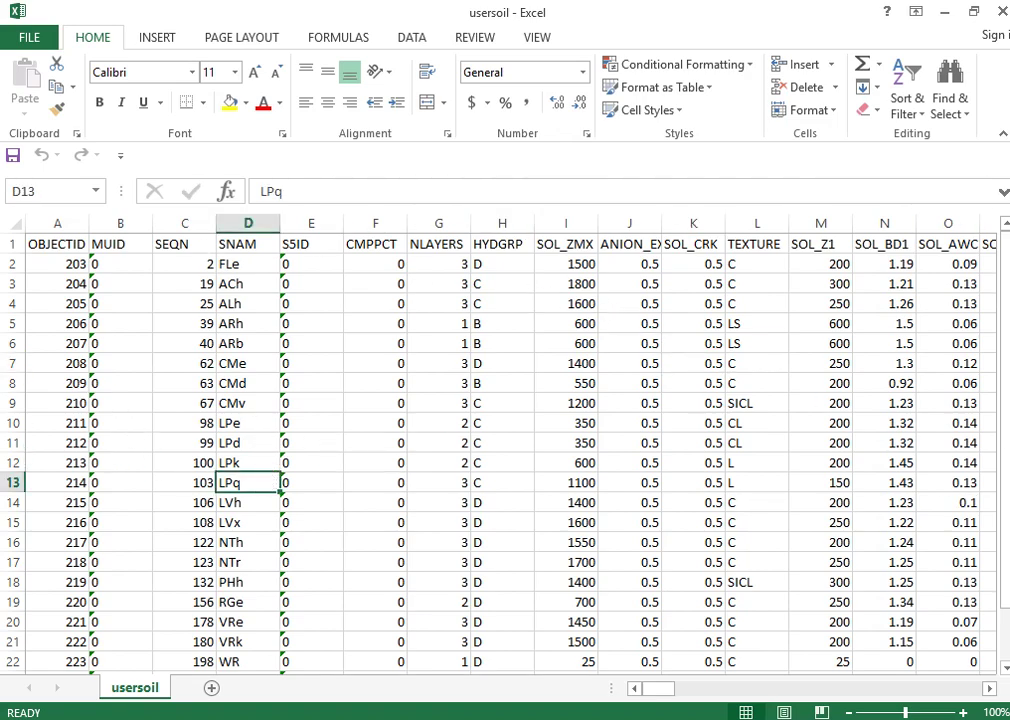
click(1003, 12)
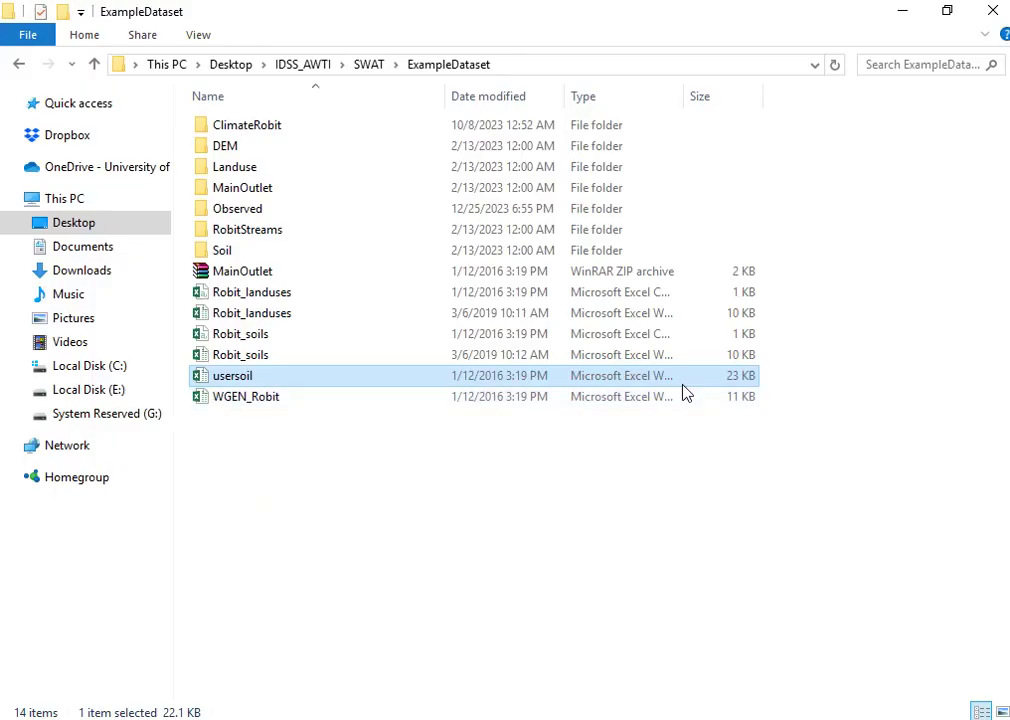
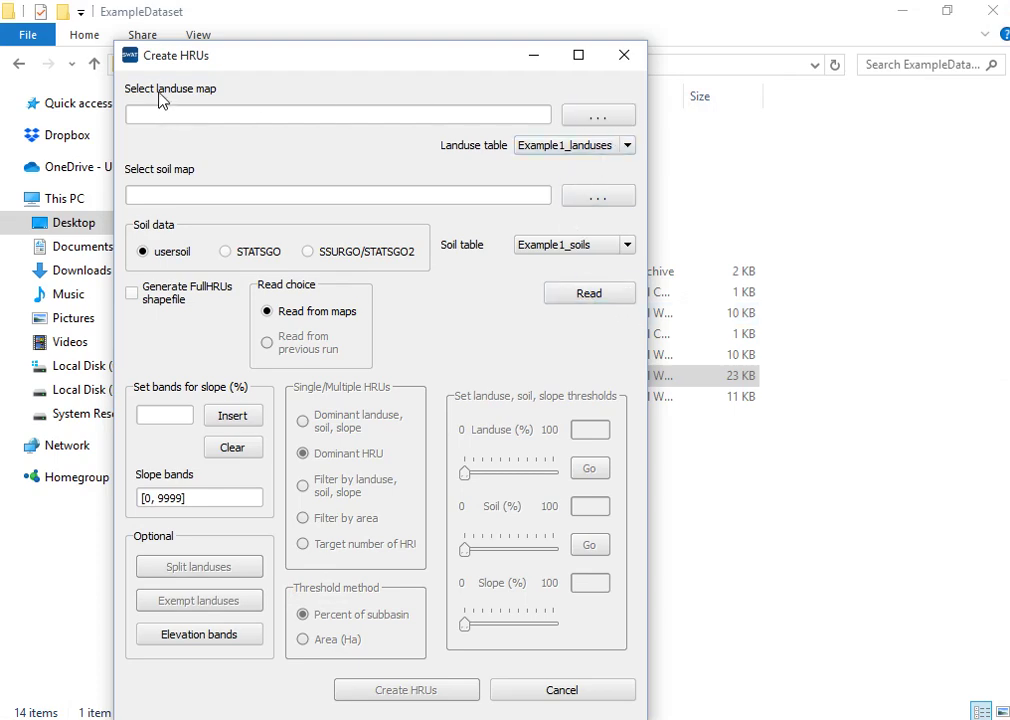
- Load hdr.adf from ExampleDataset's Landuse\roblandusenew folder as the landuse map and set the landuse table to Use csv file
click(588, 119)
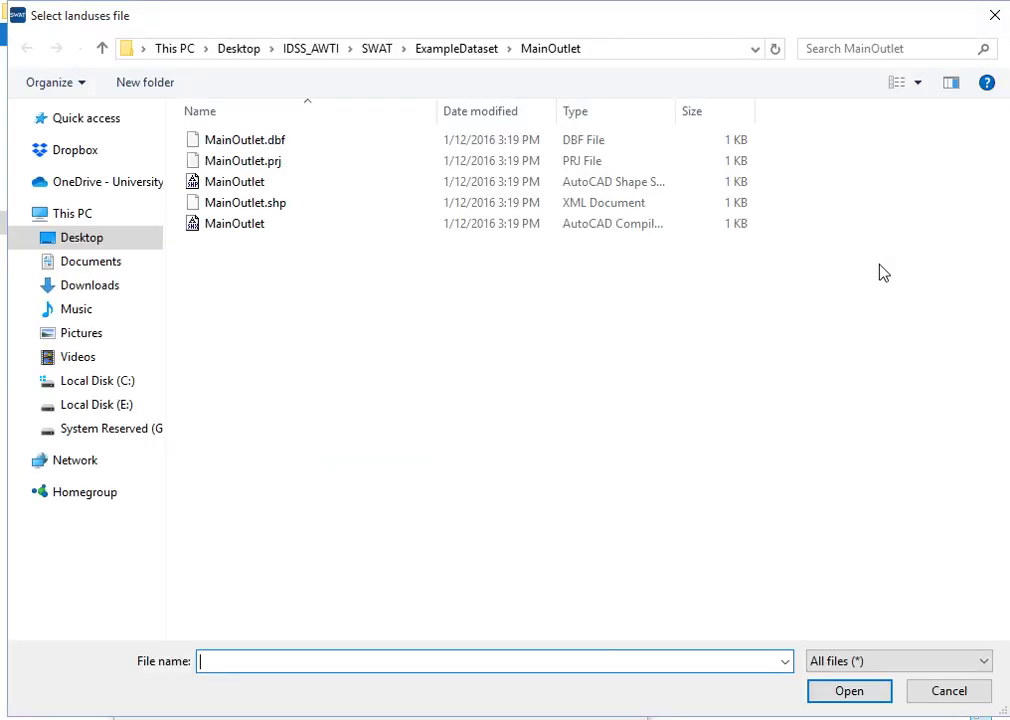
click(102, 48)
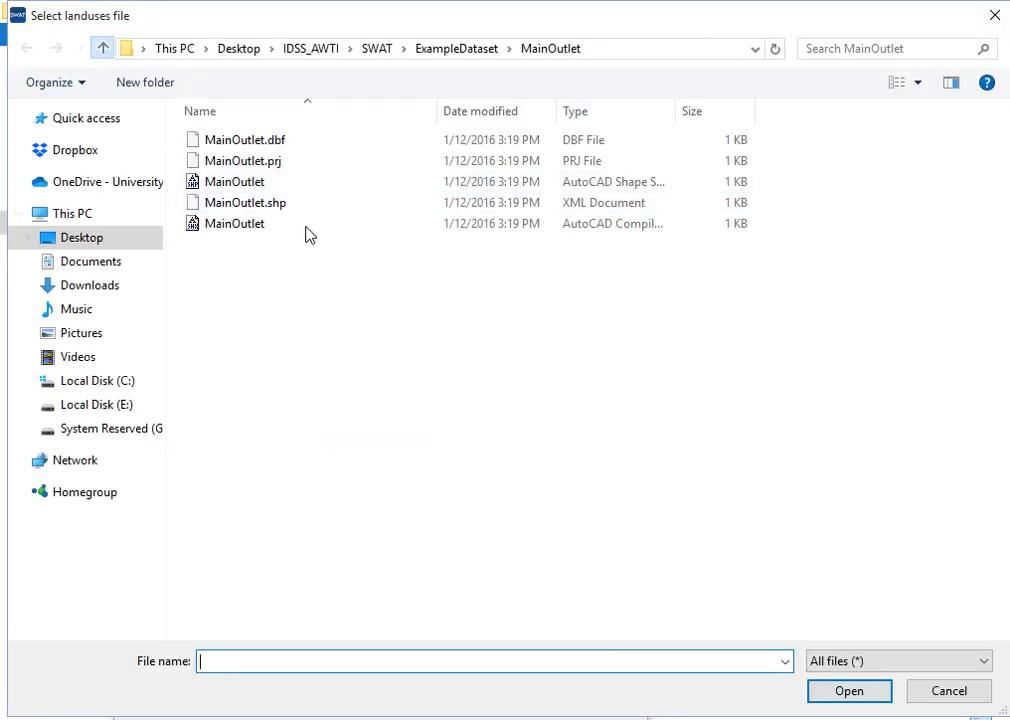
double_click(252, 184)
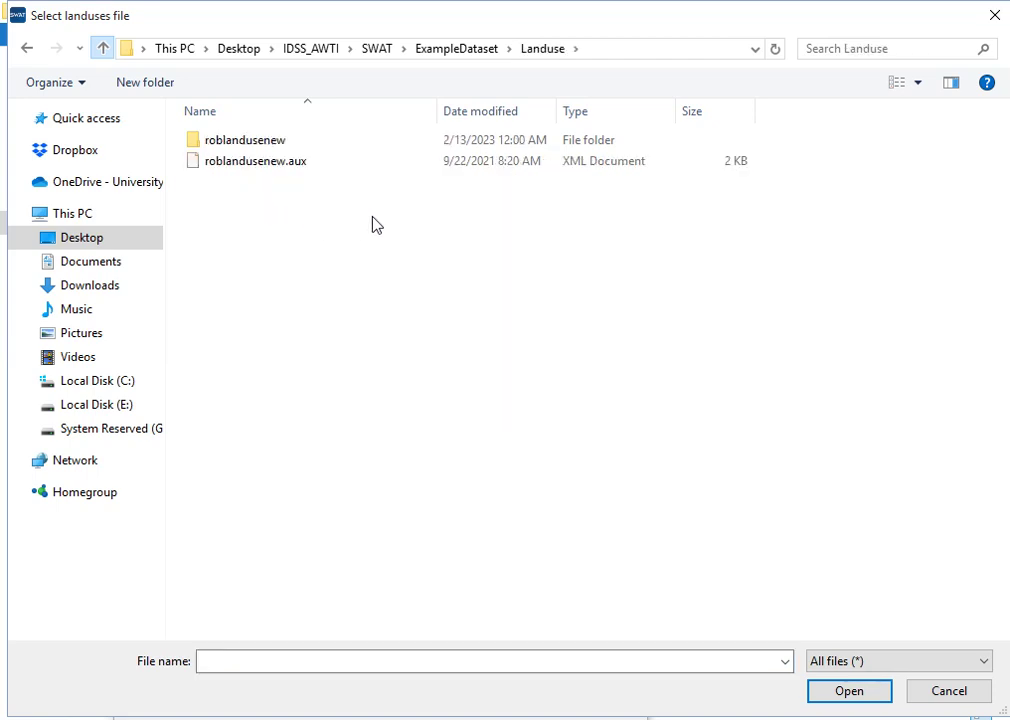
double_click(275, 150)
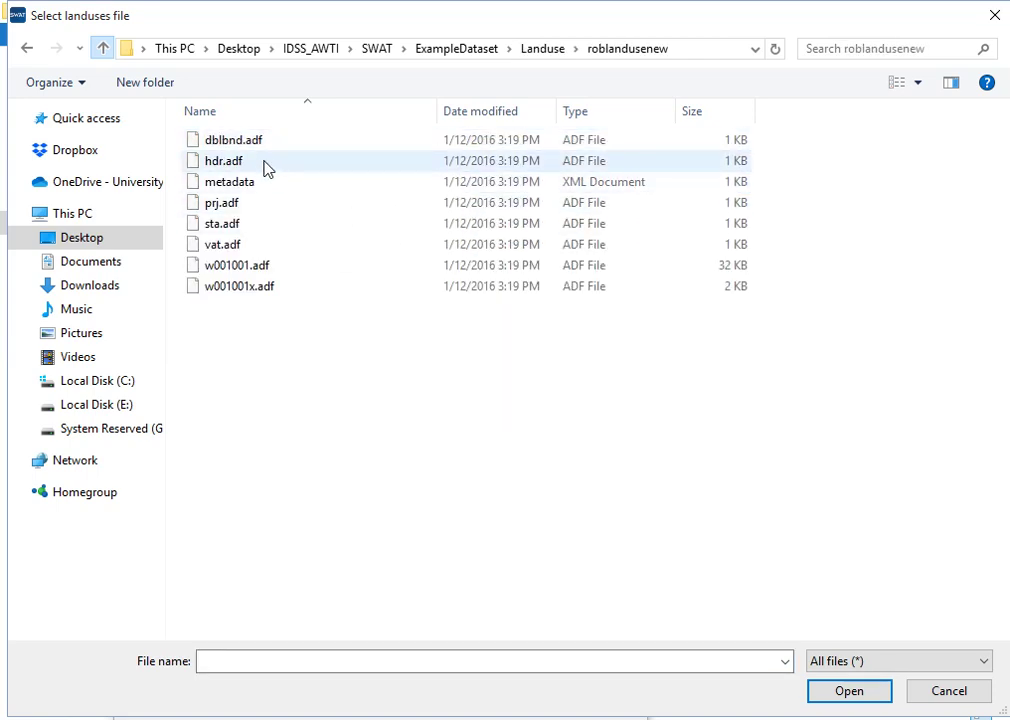
click(265, 166)
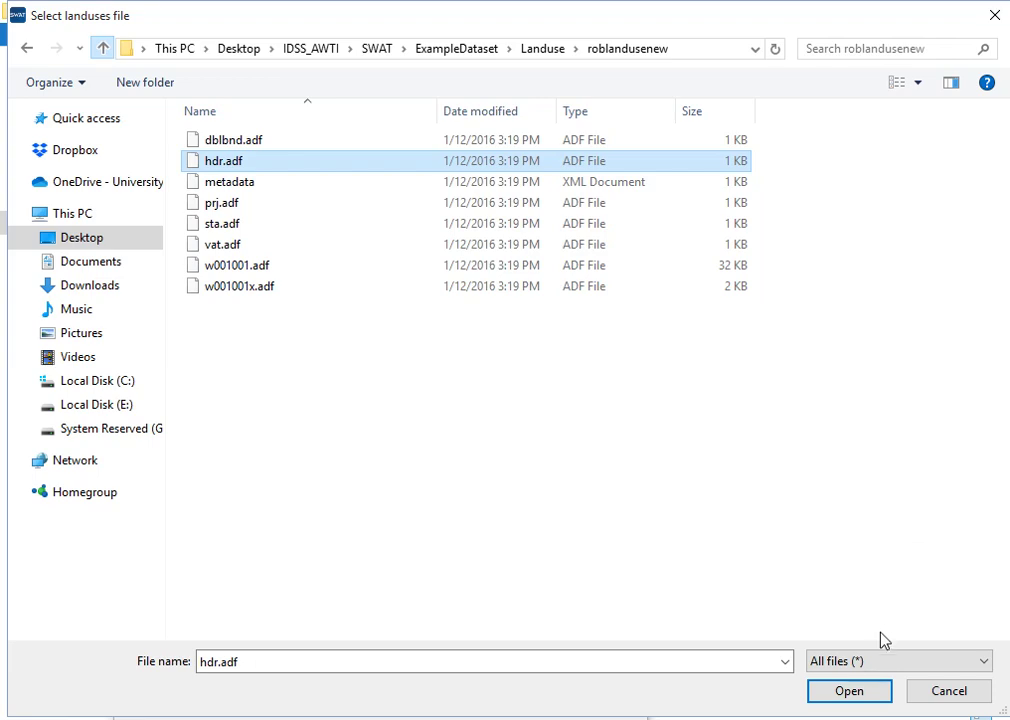
click(884, 690)
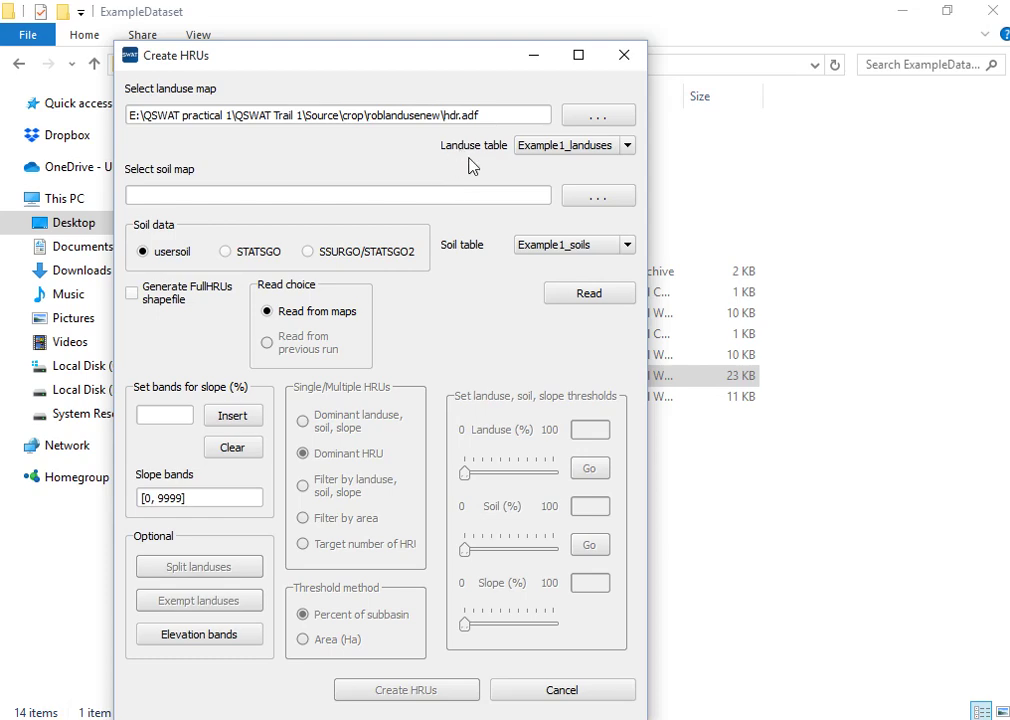
click(628, 147)
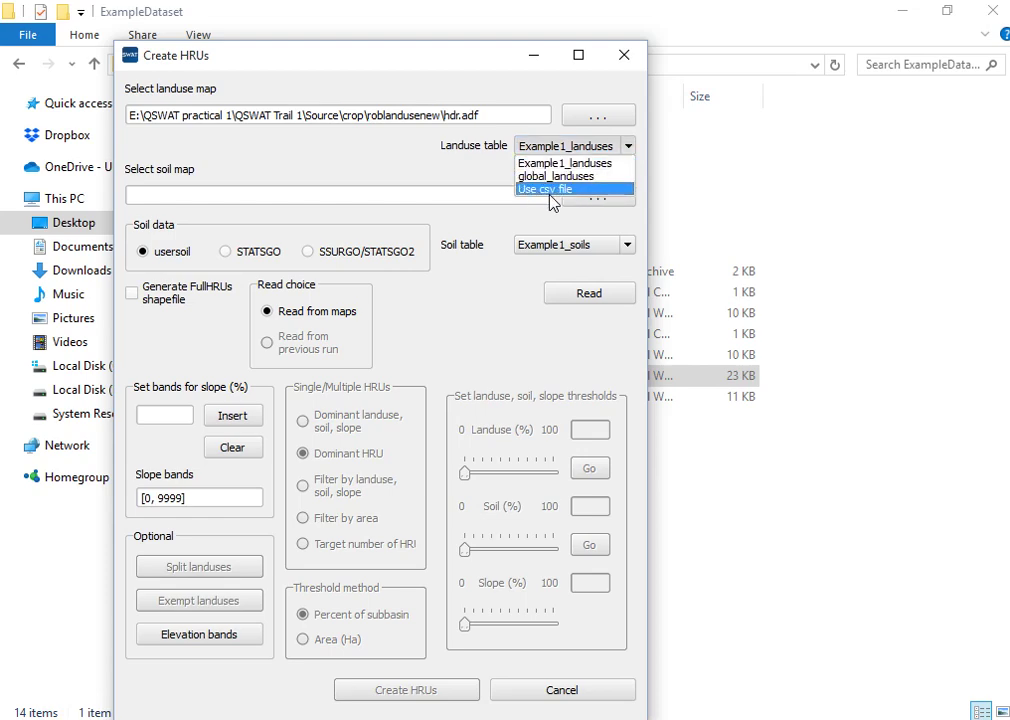
click(590, 190)
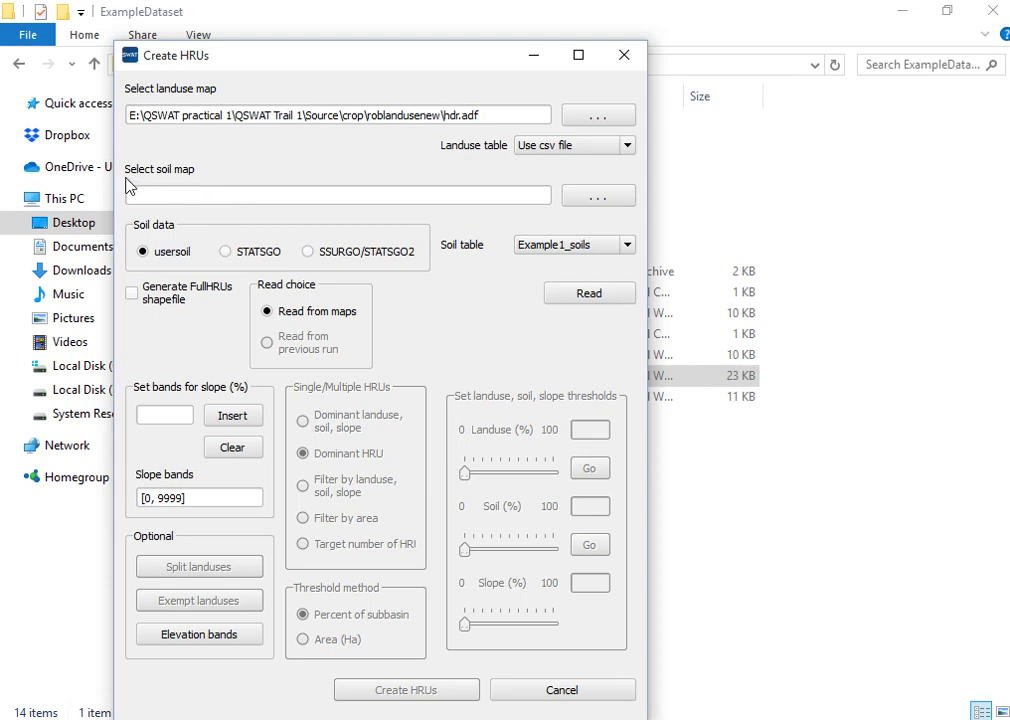
- Load hdr.adf from ExampleDataset's Soil\mowr_soil90 folder as the soil map and set the soil table to Use csv file
click(598, 203)
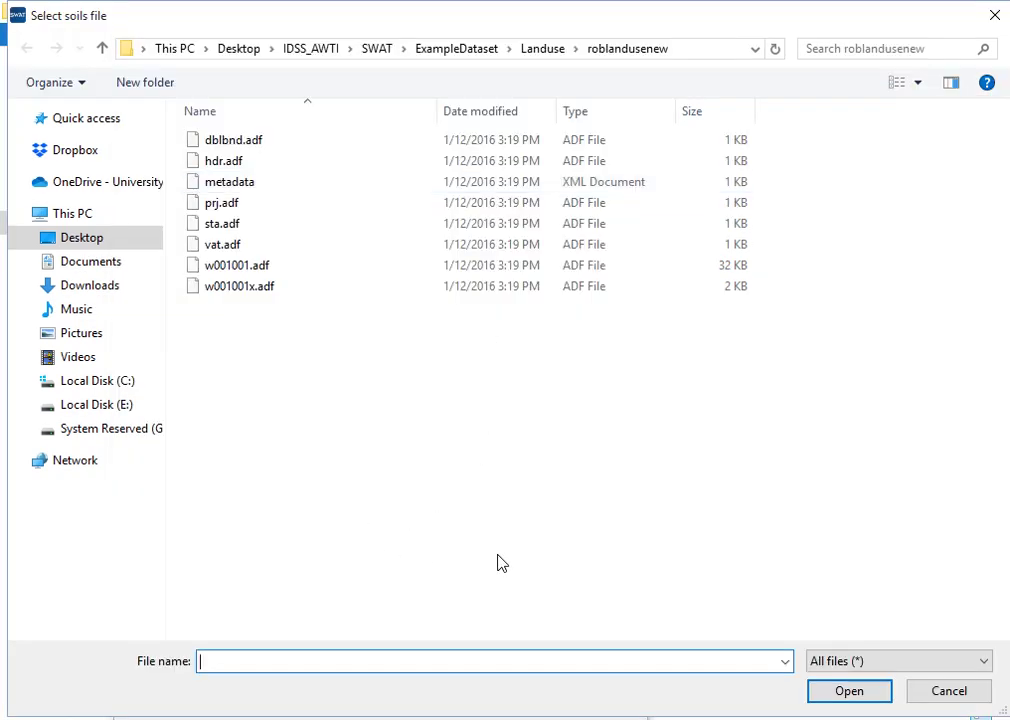
click(101, 48)
click(101, 48)
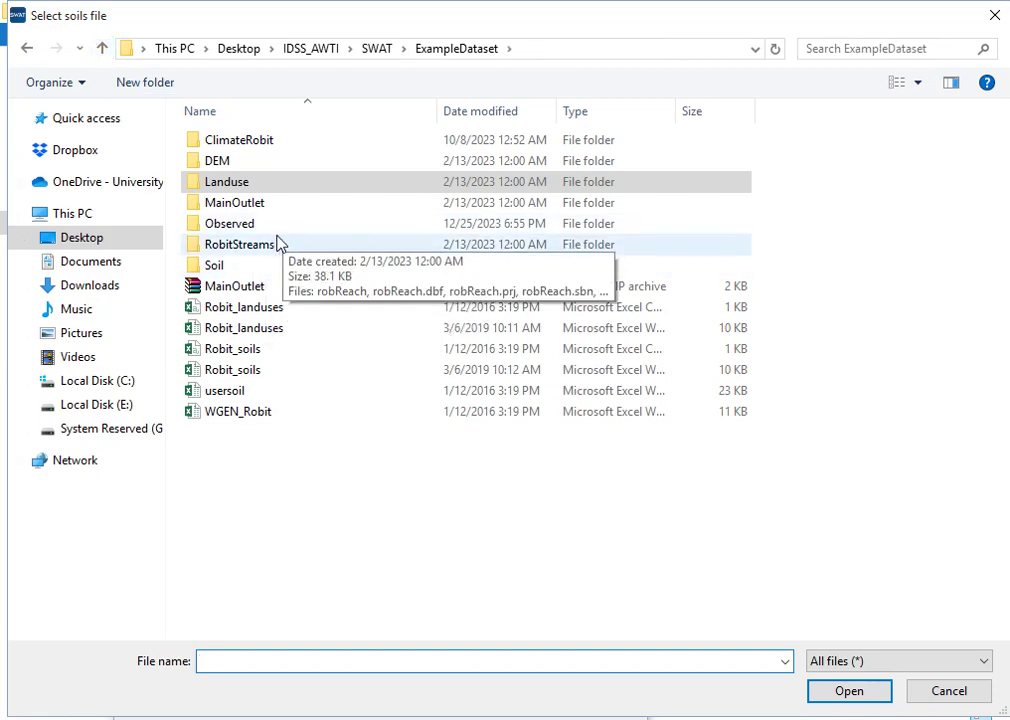
double_click(244, 271)
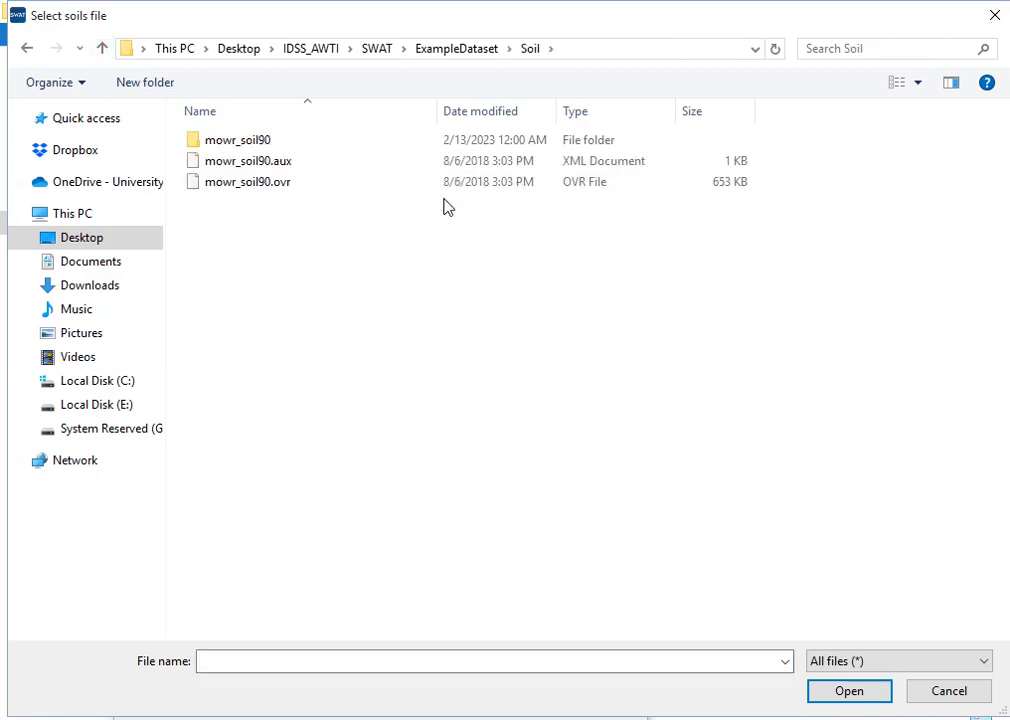
double_click(300, 142)
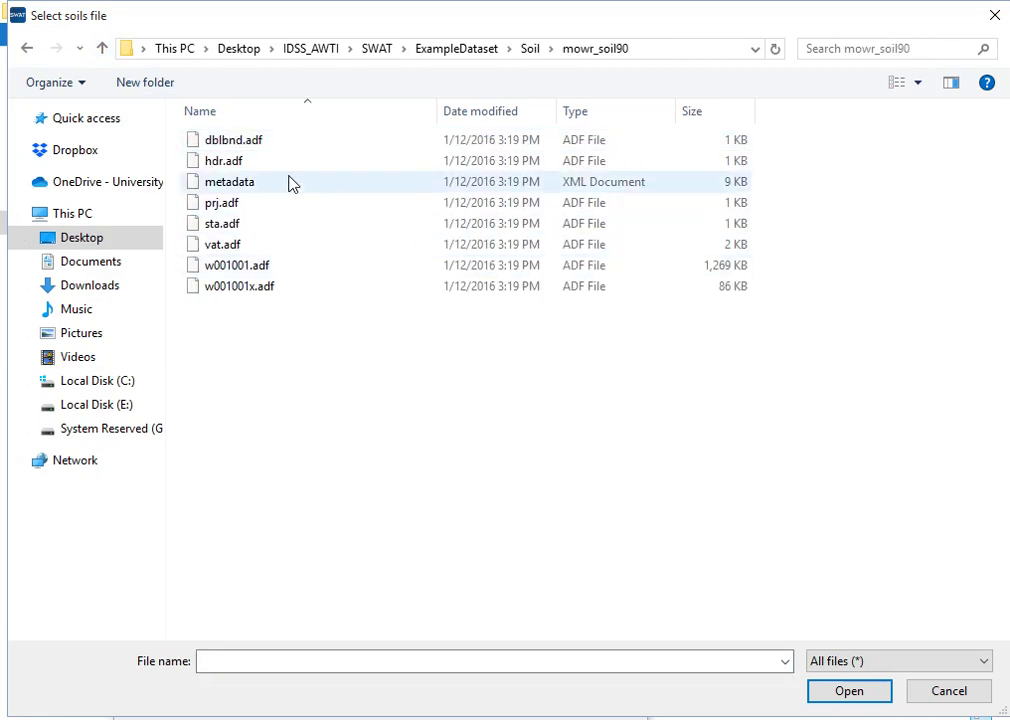
click(270, 166)
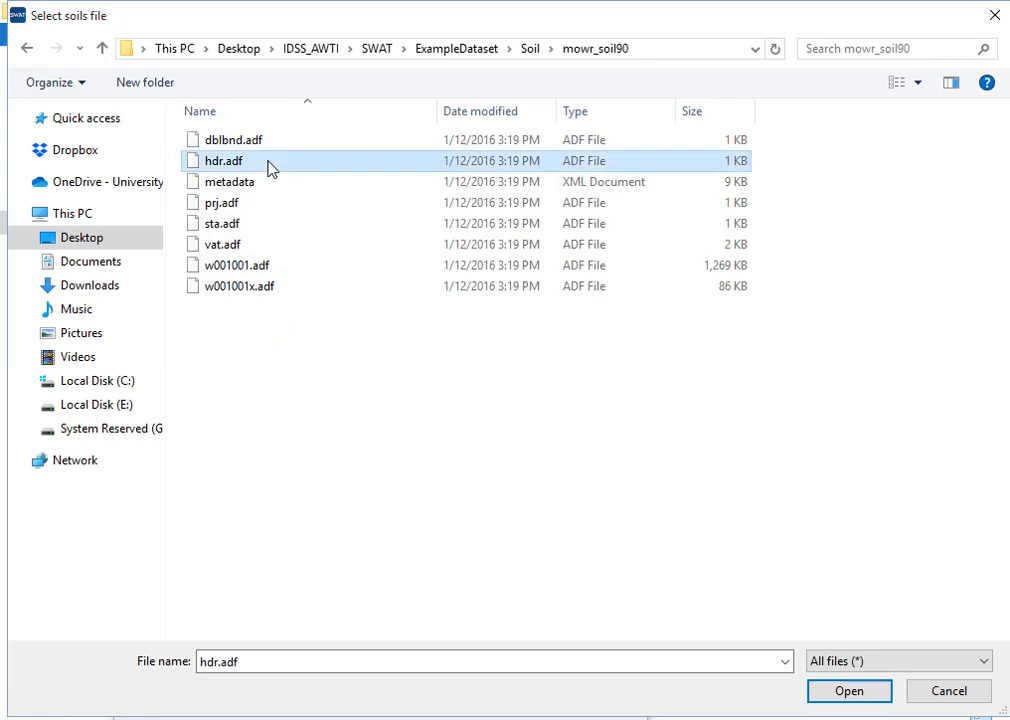
click(854, 695)
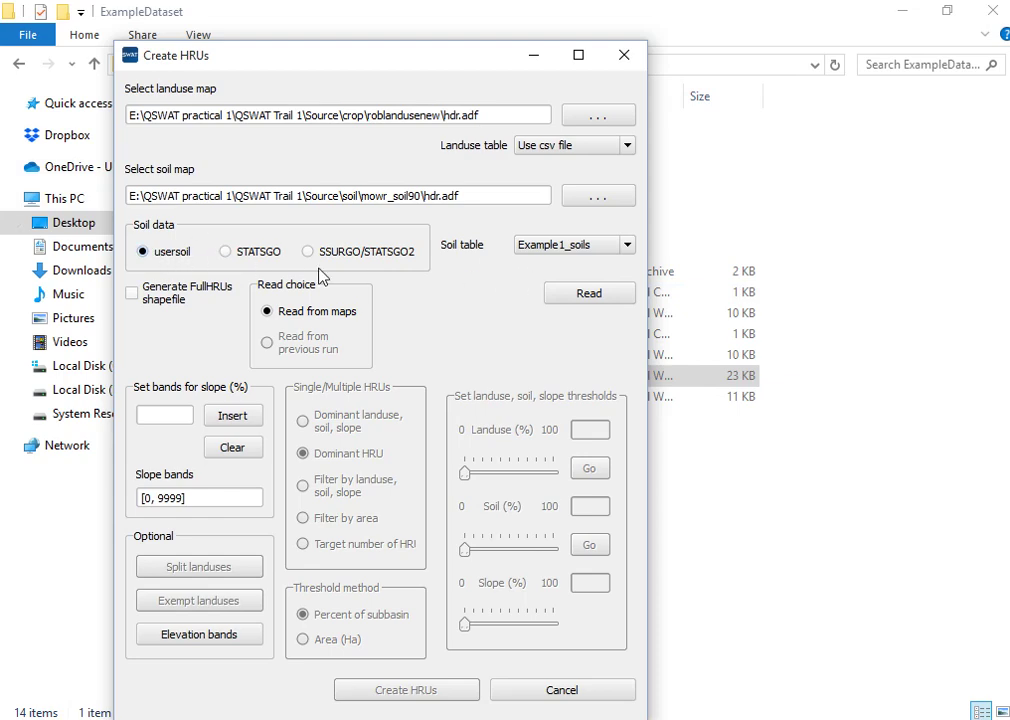
click(572, 248)
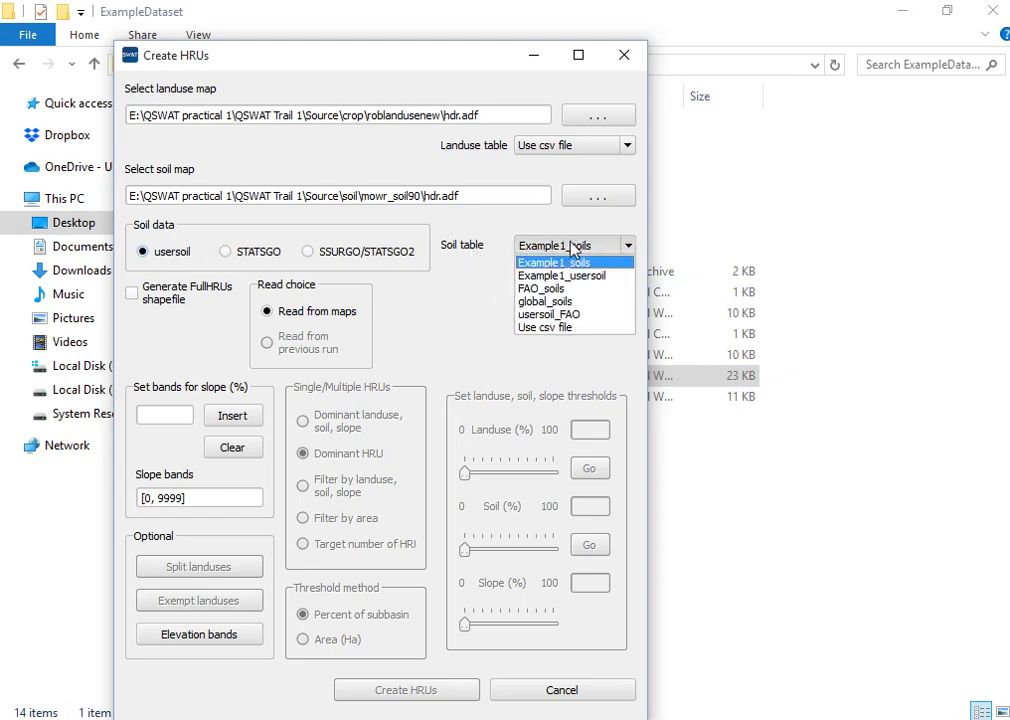
click(578, 328)
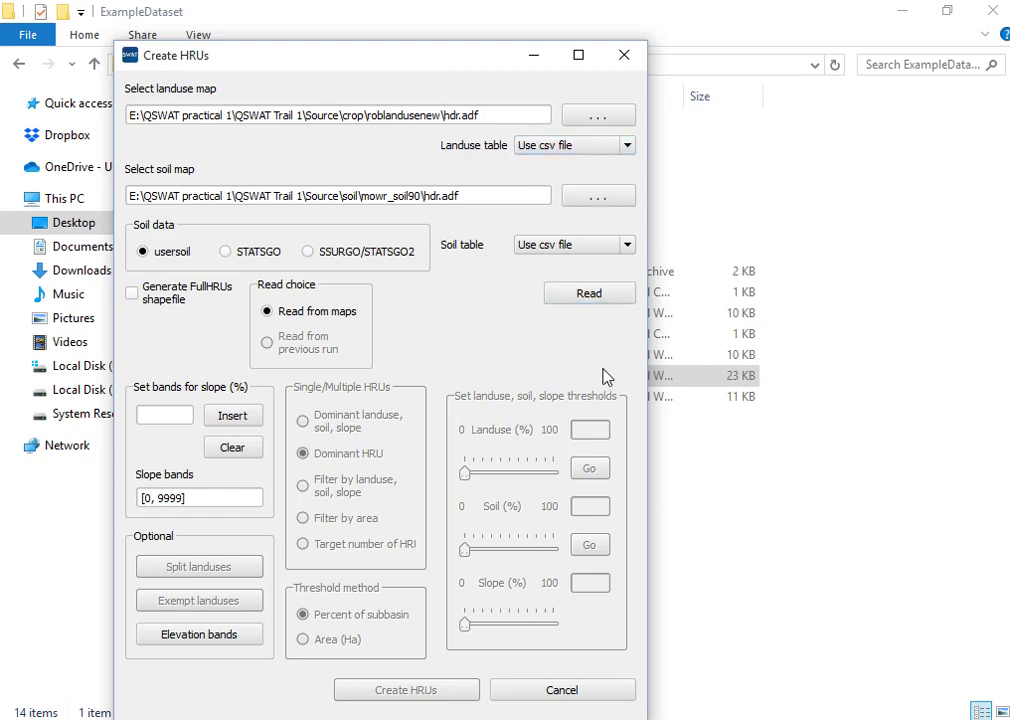
- Start reading the maps and choose Robit_landuses from ExampleDataset as the landuse lookup CSV file
click(578, 297)
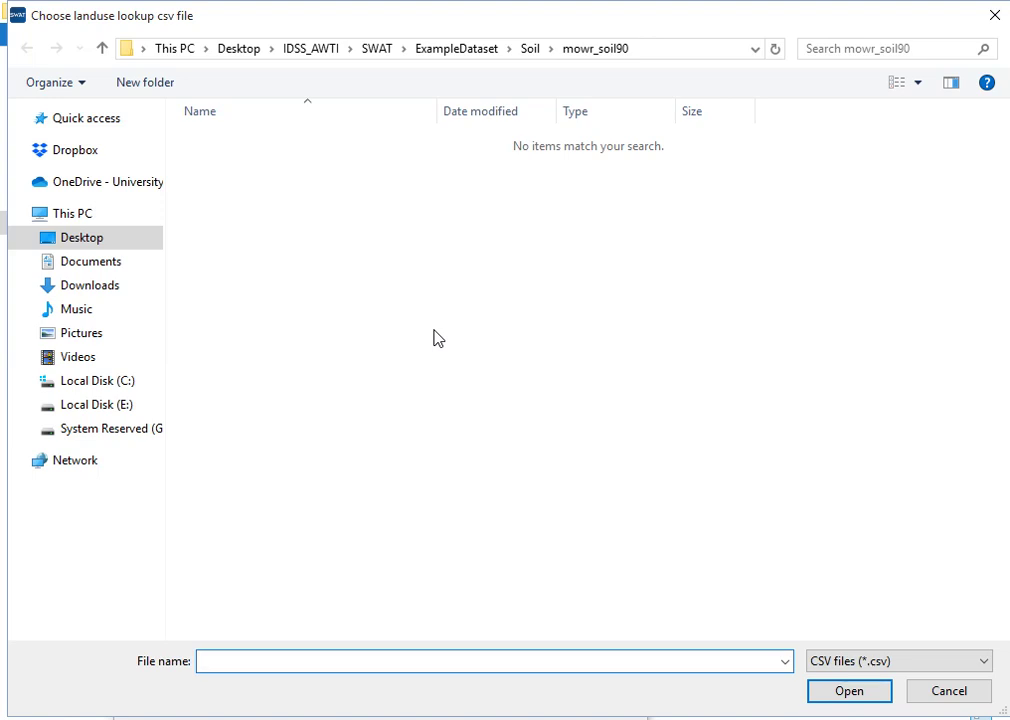
click(103, 49)
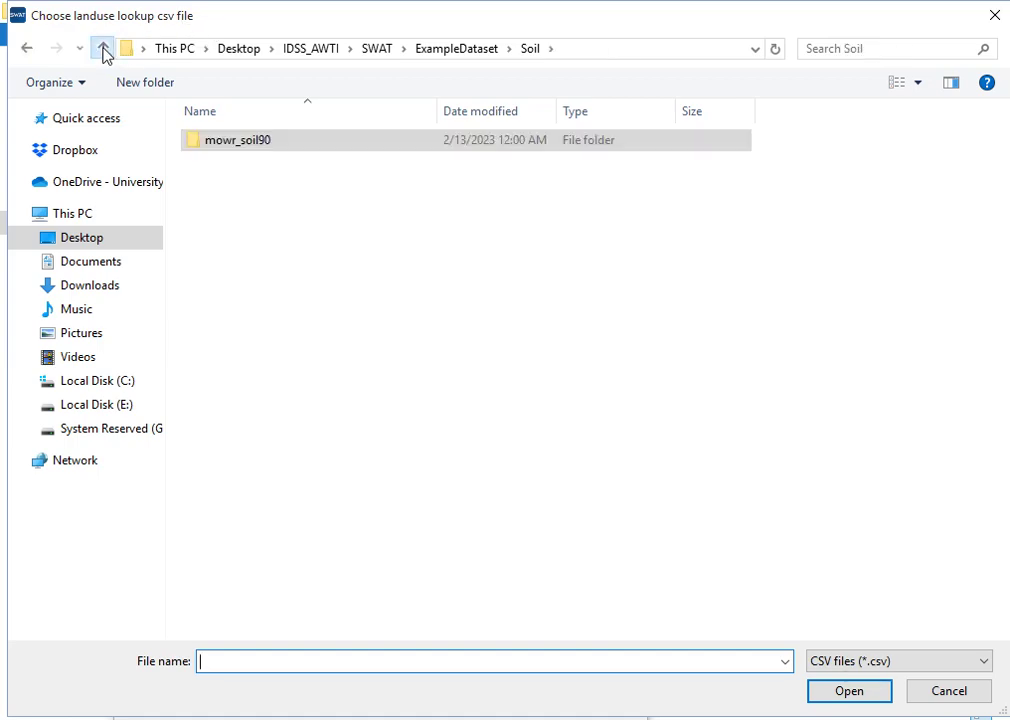
click(103, 49)
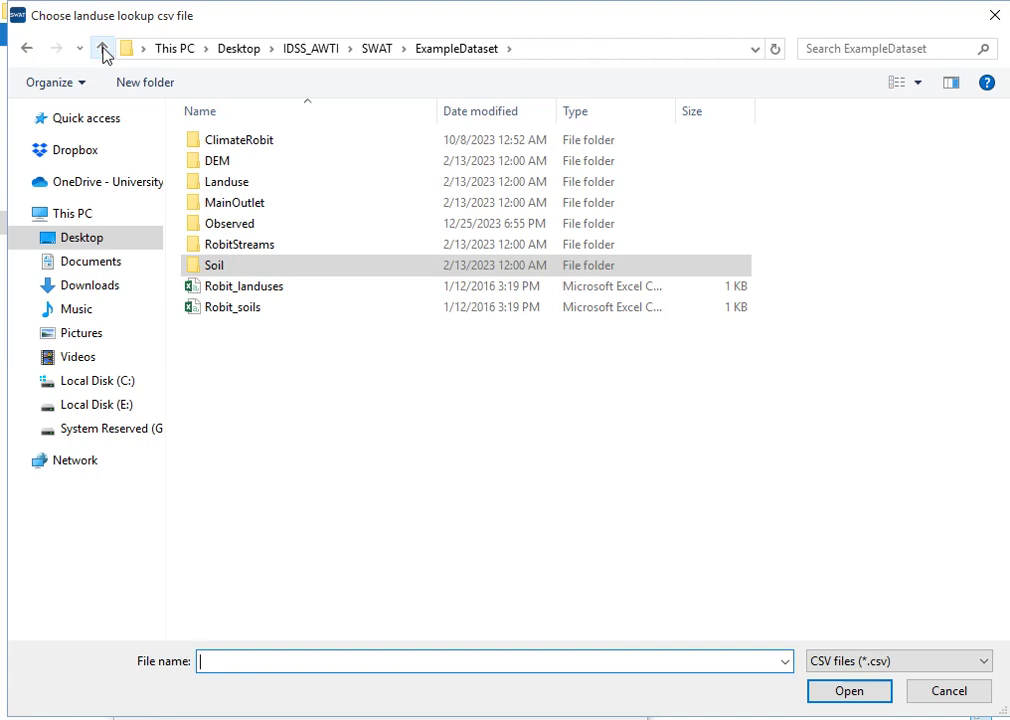
click(103, 49)
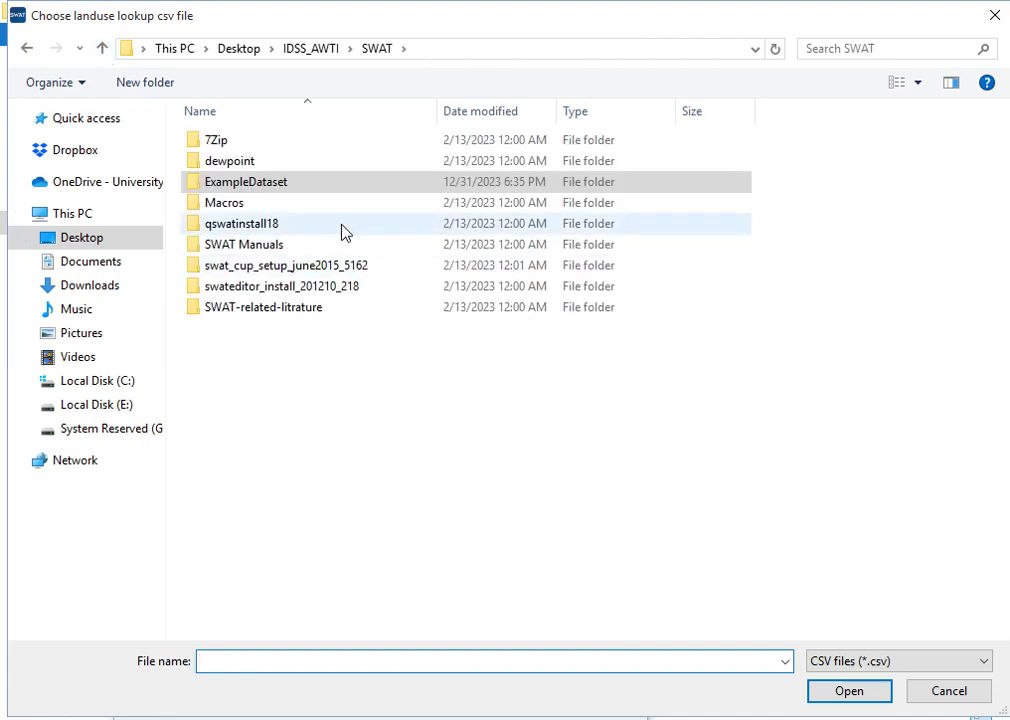
double_click(298, 184)
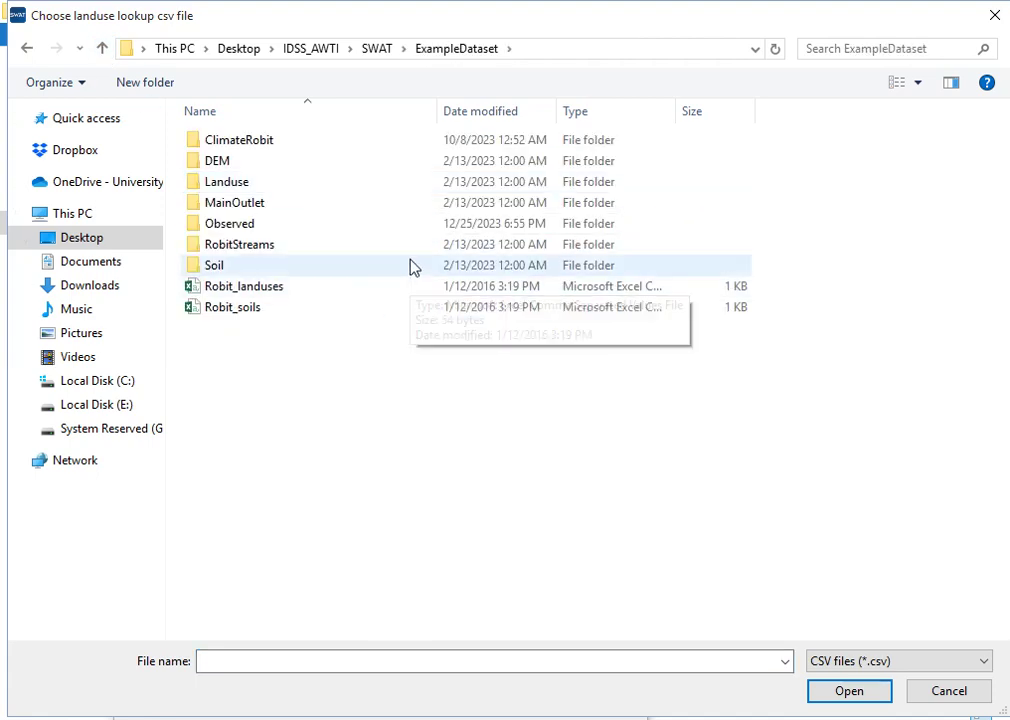
click(314, 290)
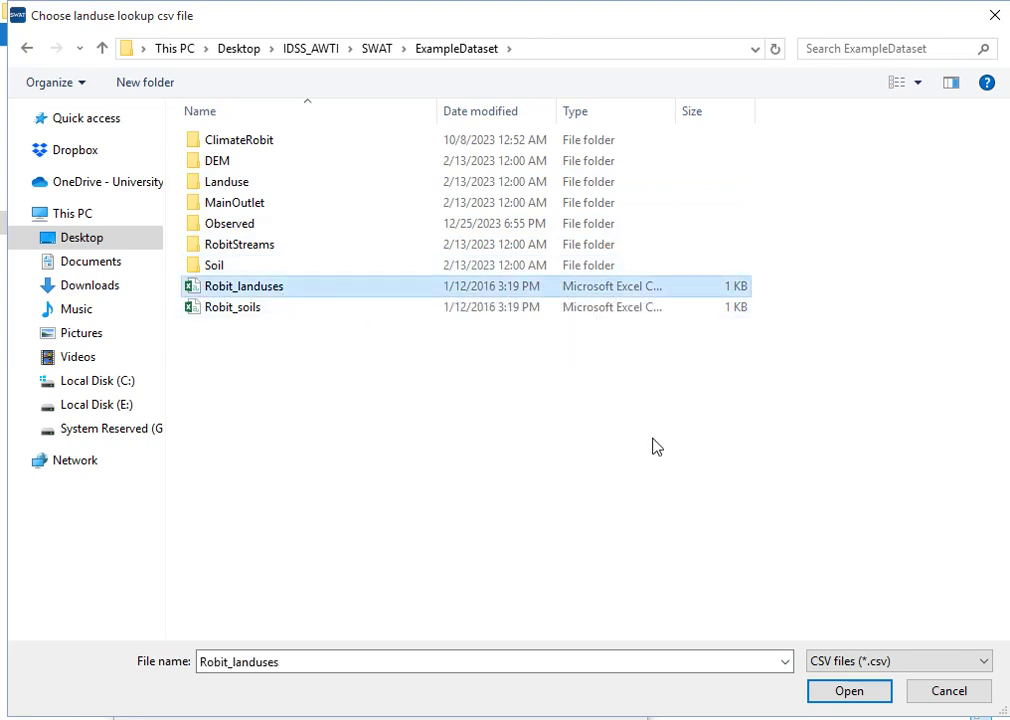
click(849, 691)
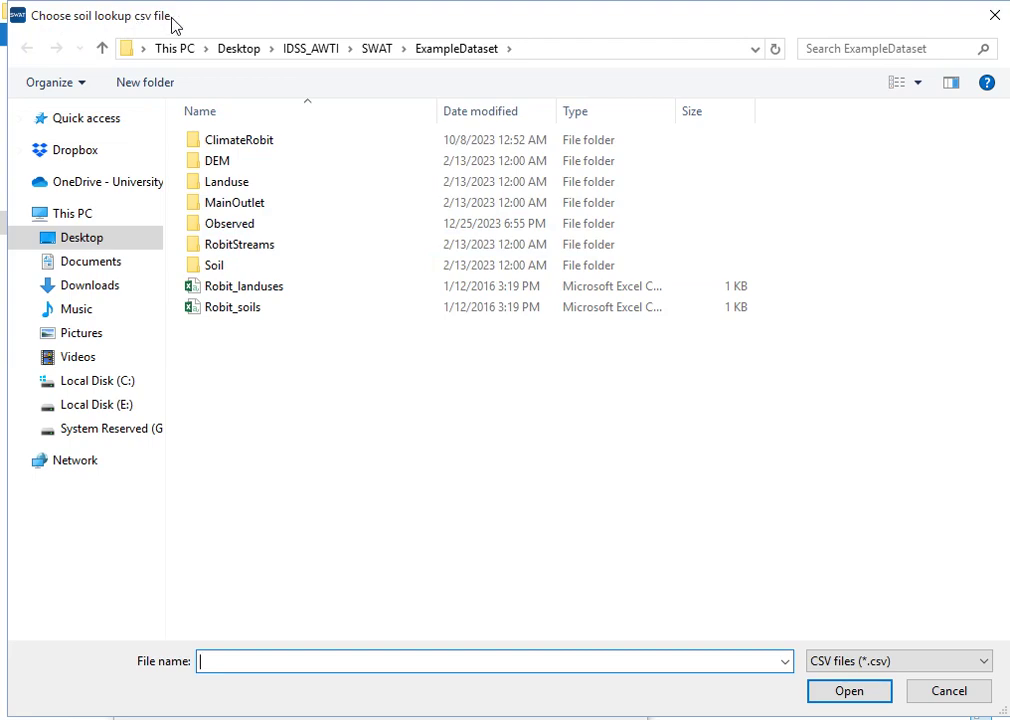
- Choose Robit_soils as the soil lookup CSV file and dismiss the soil-name error
click(250, 312)
click(852, 697)
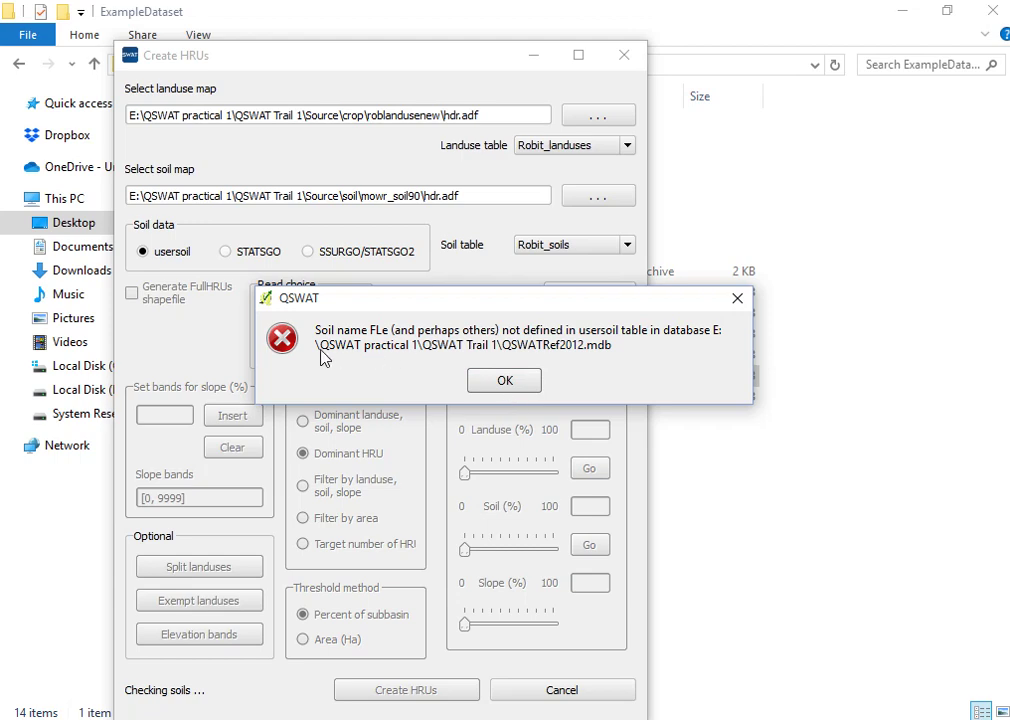
click(505, 383)
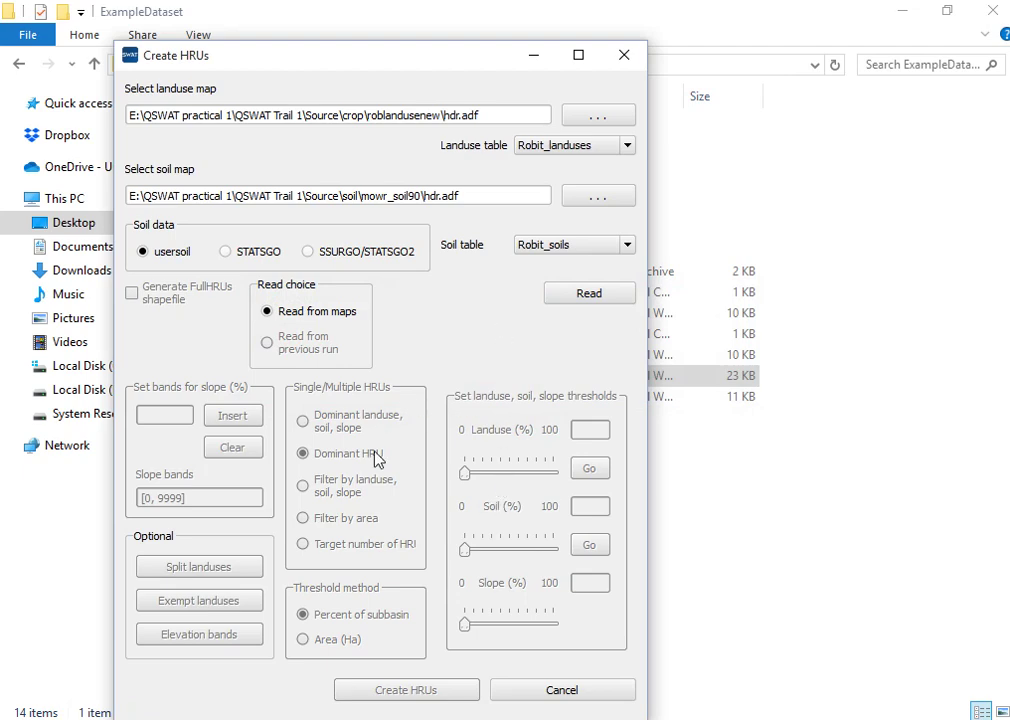
- Switch to File Explorer and open the QSWATRef2012 database from E:\QSWAT practical 1\QSWAT Trail 1 in Access
click(150, 520)
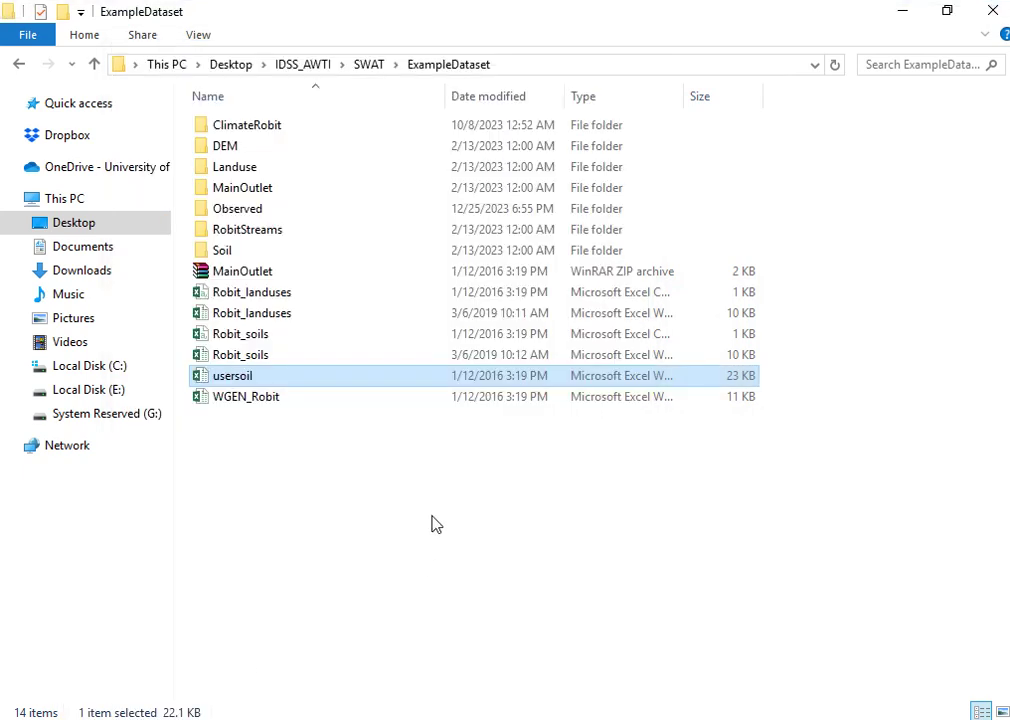
click(104, 396)
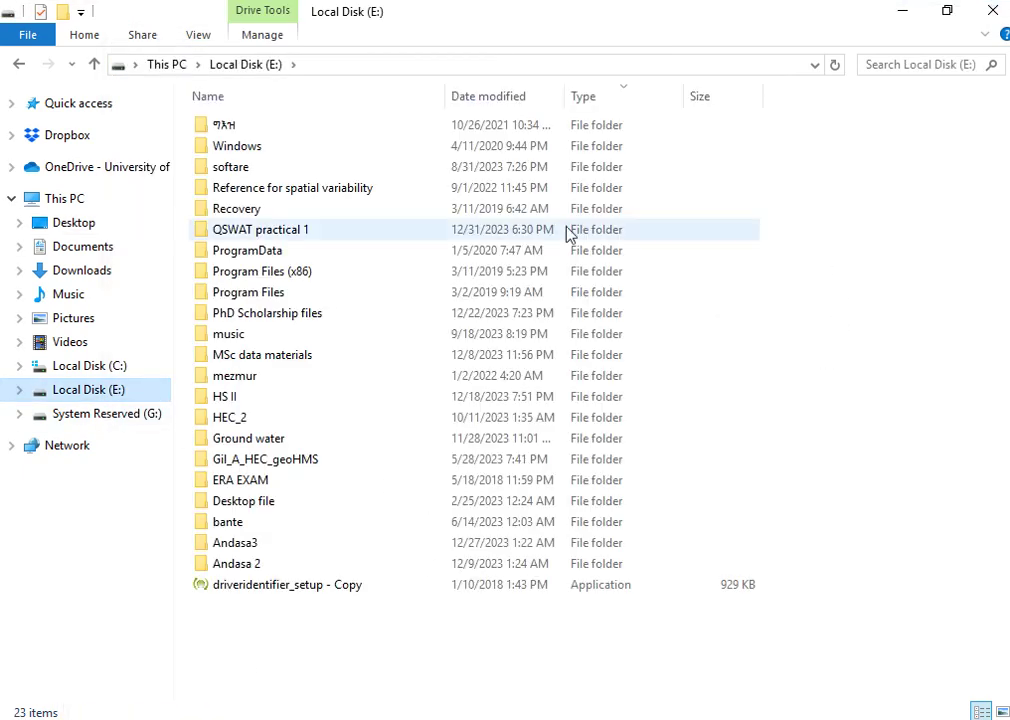
double_click(342, 238)
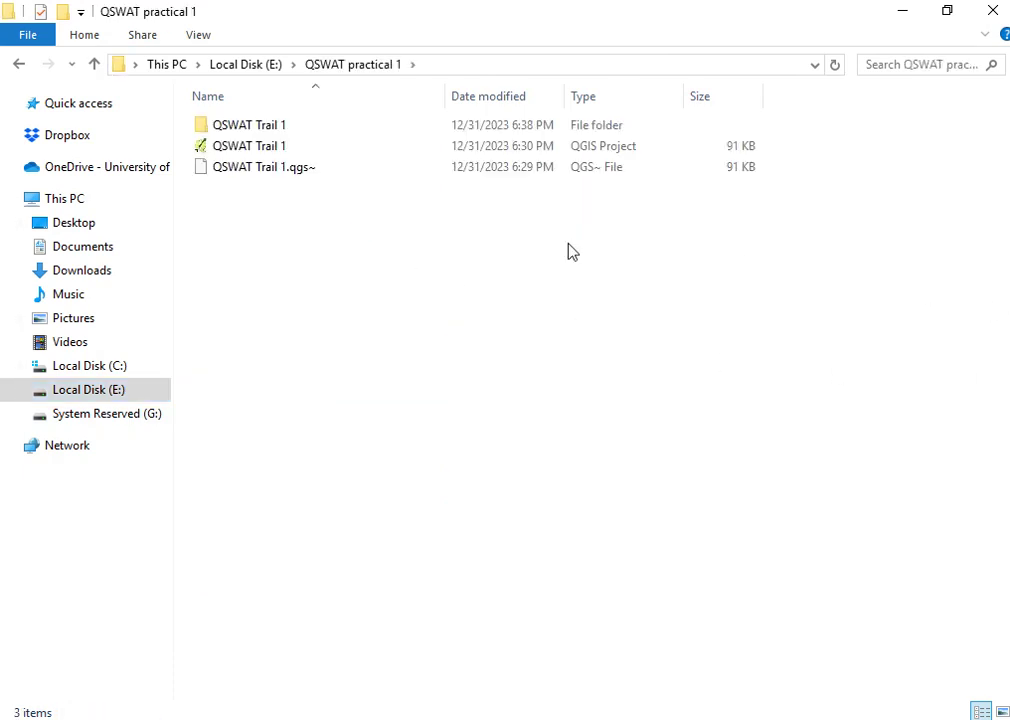
double_click(303, 135)
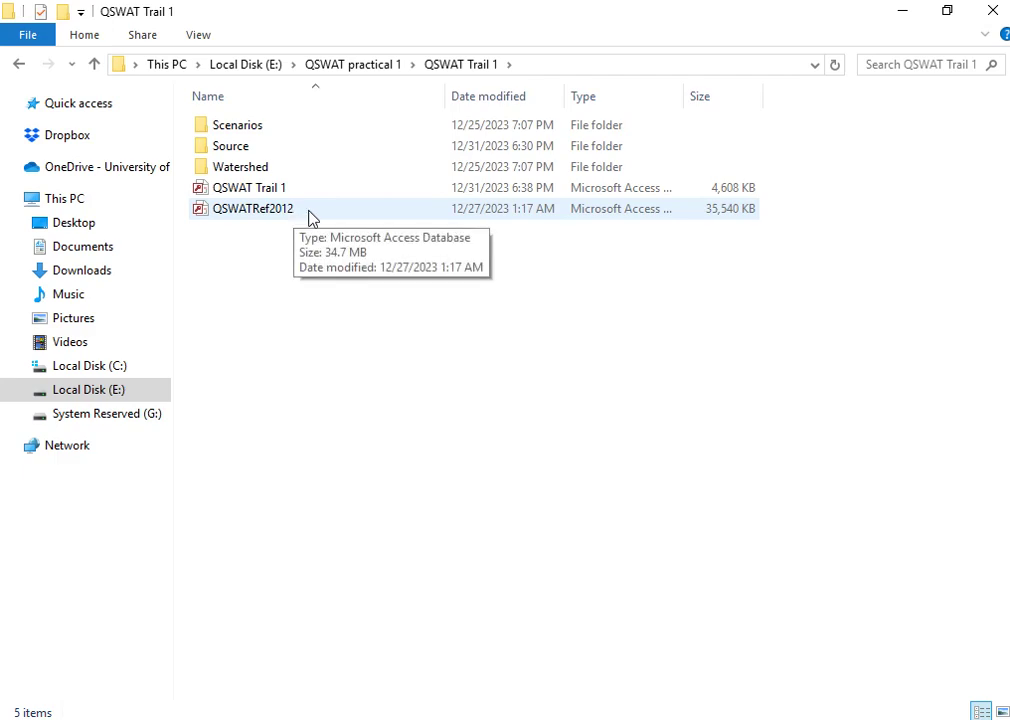
double_click(309, 217)
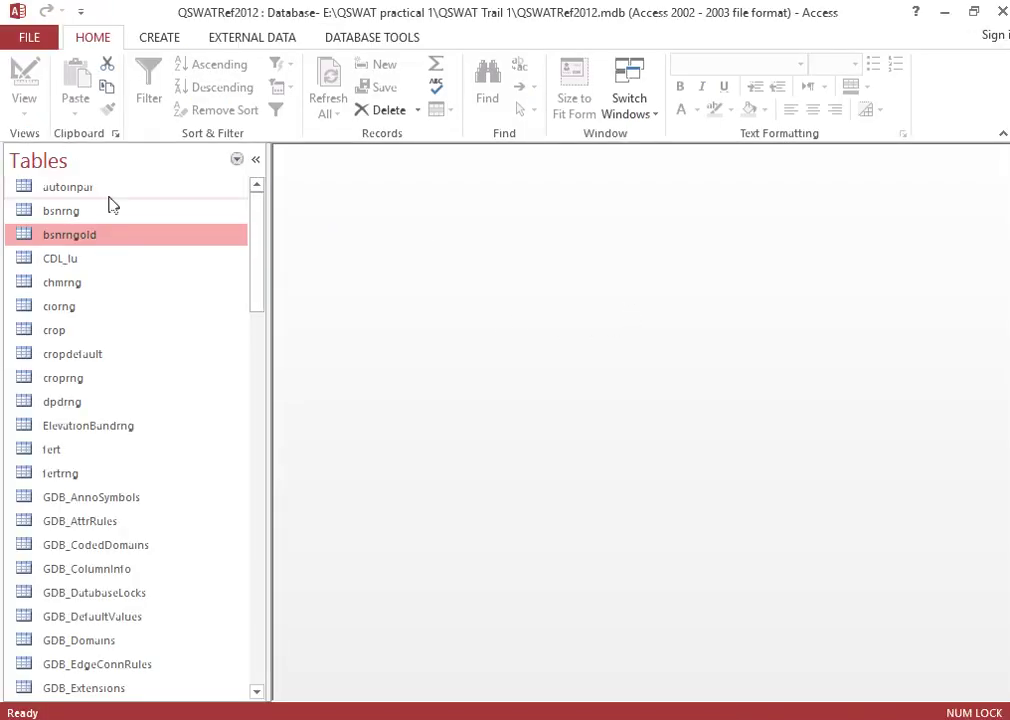
- Find the usersoil table in the QSWATRef2012 database and open its datasheet
click(95, 261)
click(88, 354)
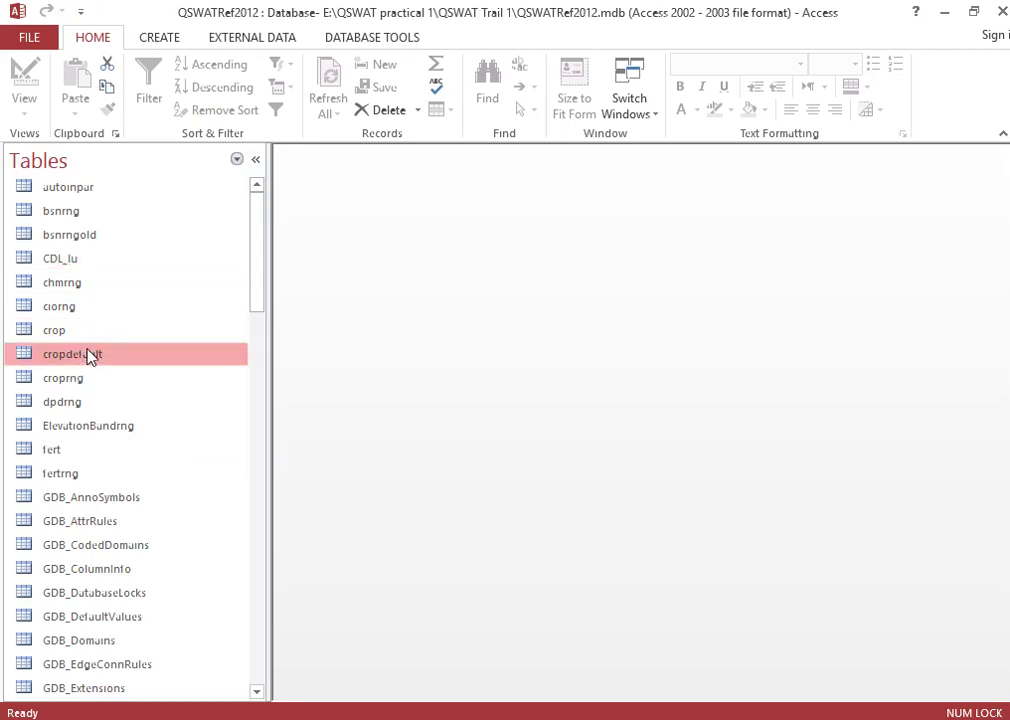
key(u)
scroll(140, 570, down, 1)
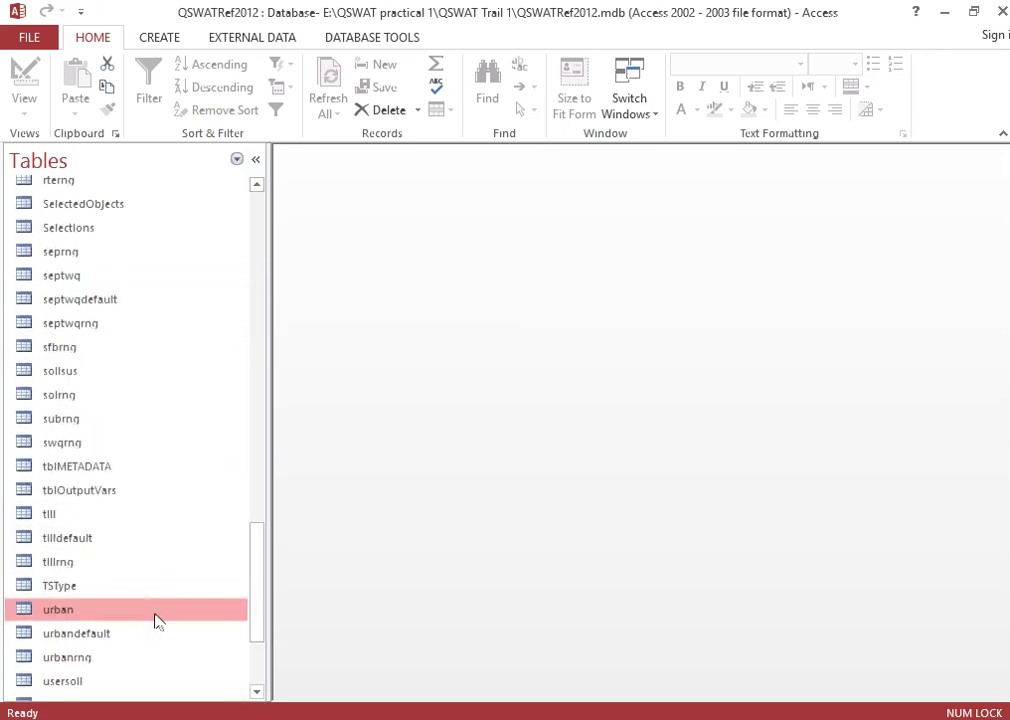
scroll(140, 660, down, 1)
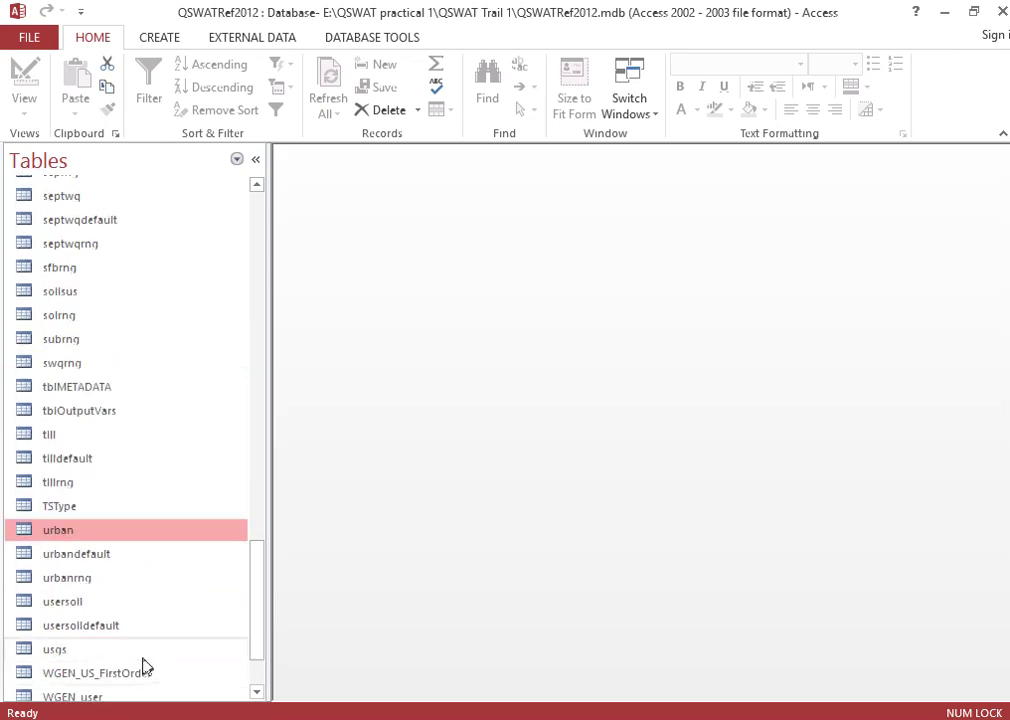
click(77, 605)
double_click(77, 605)
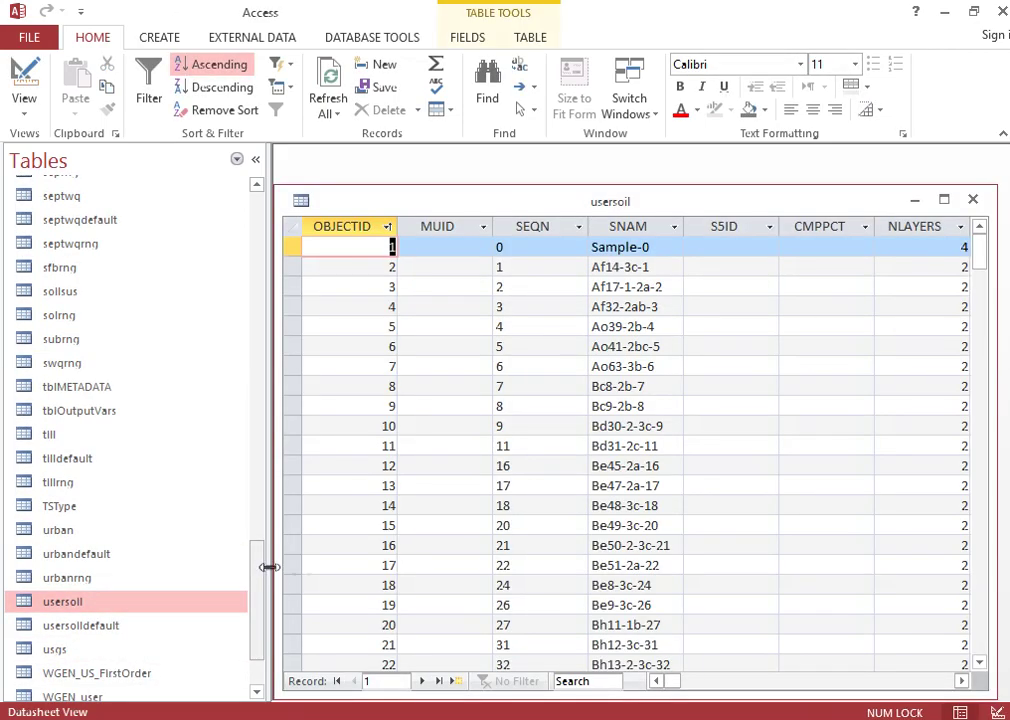
- Examine the soil records in the usersoil table through to the blank new-record row at the end
scroll(645, 440, down, 1)
scroll(680, 460, down, 3)
scroll(660, 440, up, 4)
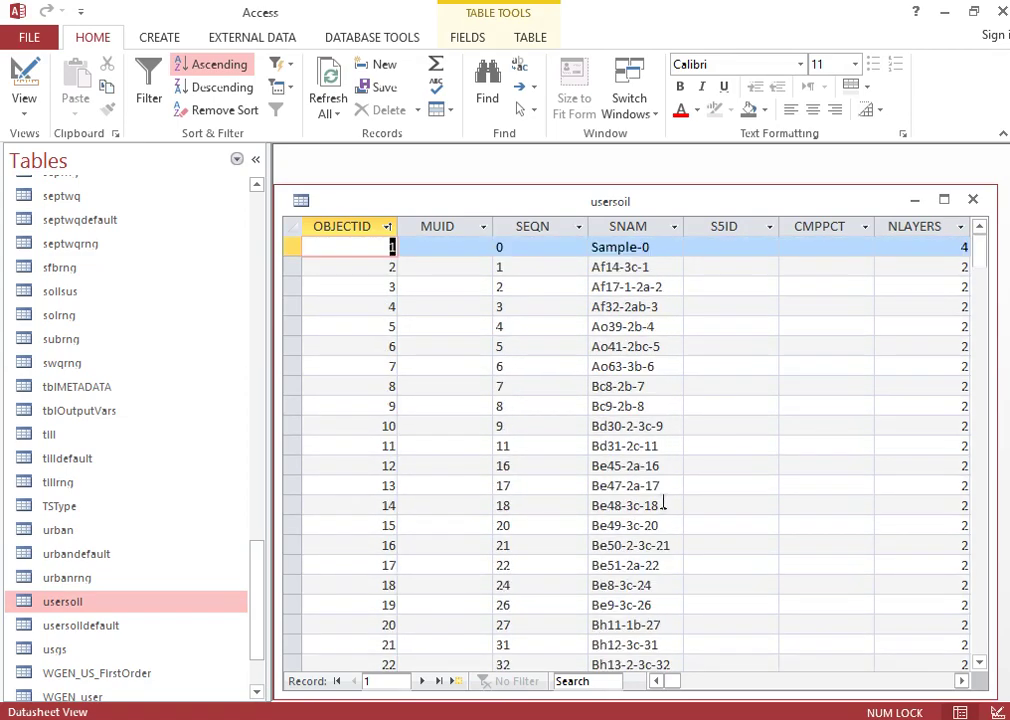
drag(257, 570, 259, 631)
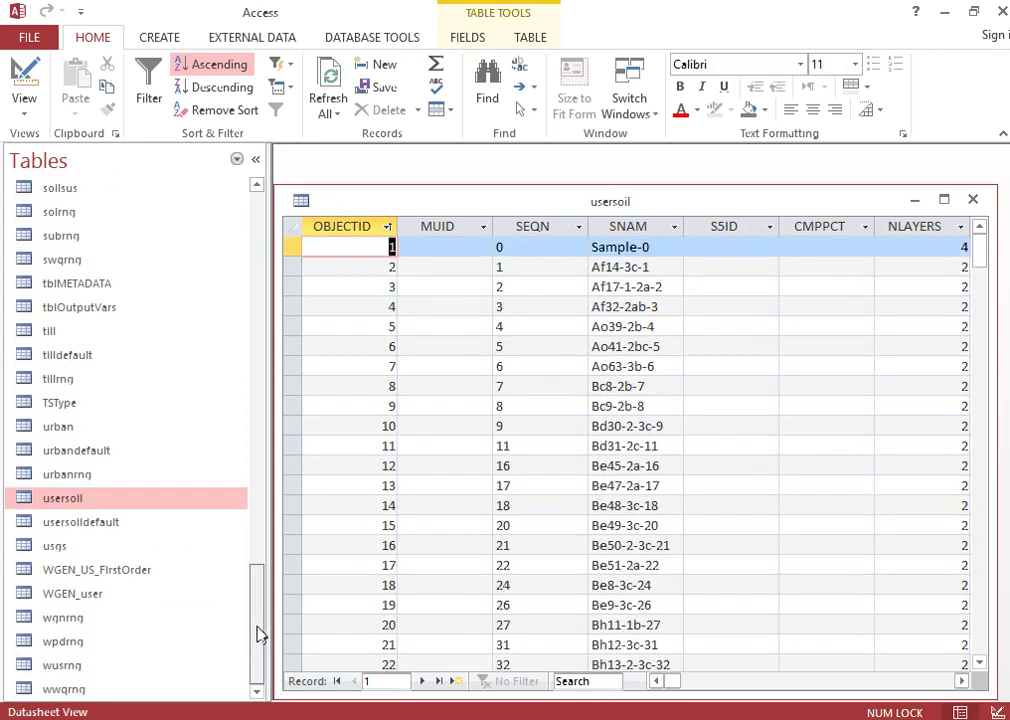
click(100, 522)
click(98, 501)
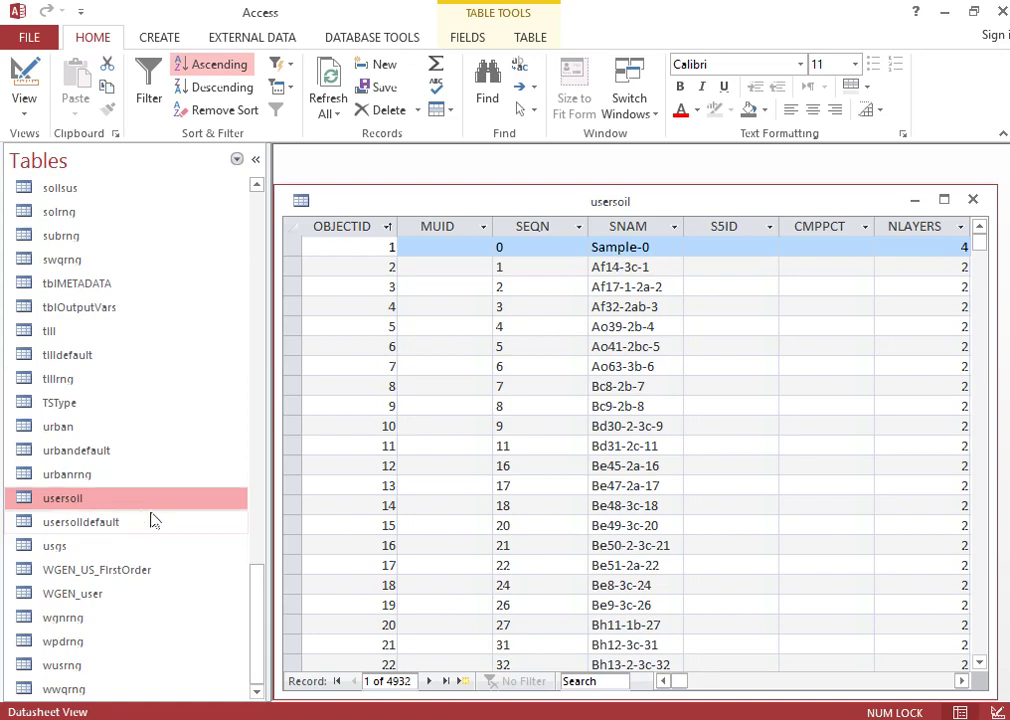
drag(983, 252, 977, 677)
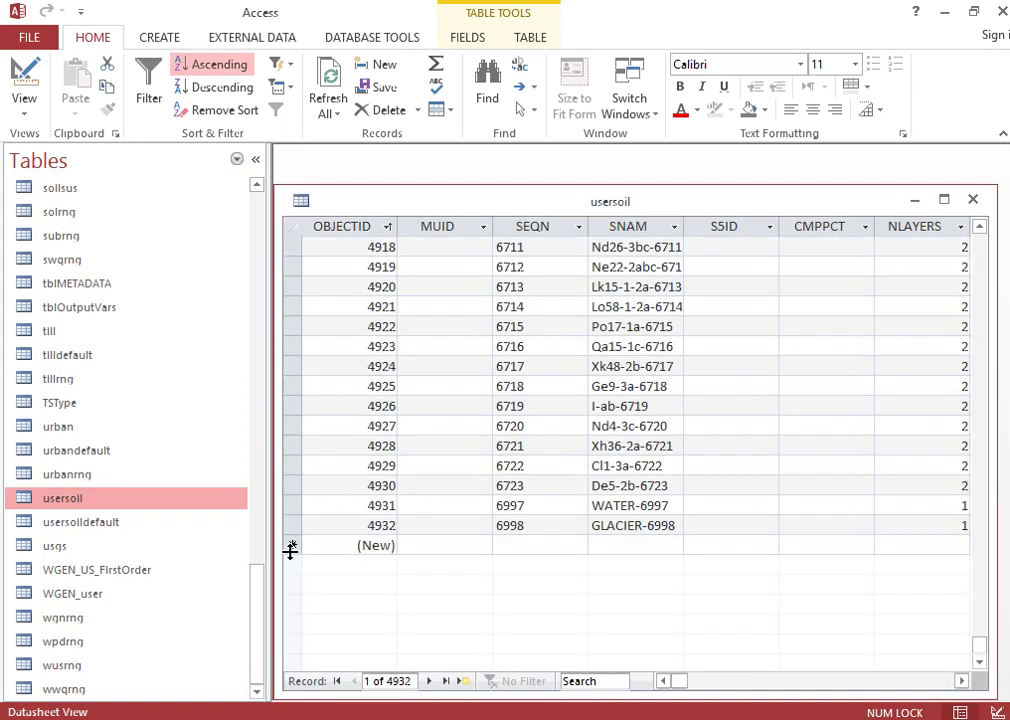
click(292, 545)
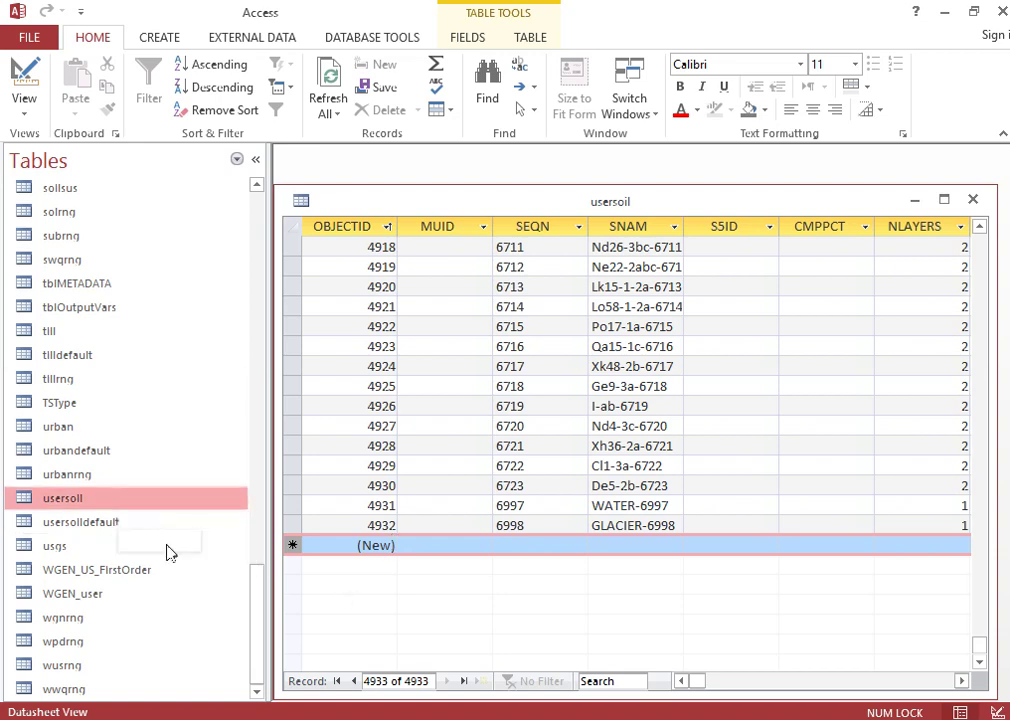
- Try to rename the usersoil table while its datasheet is still open
right_click(96, 502)
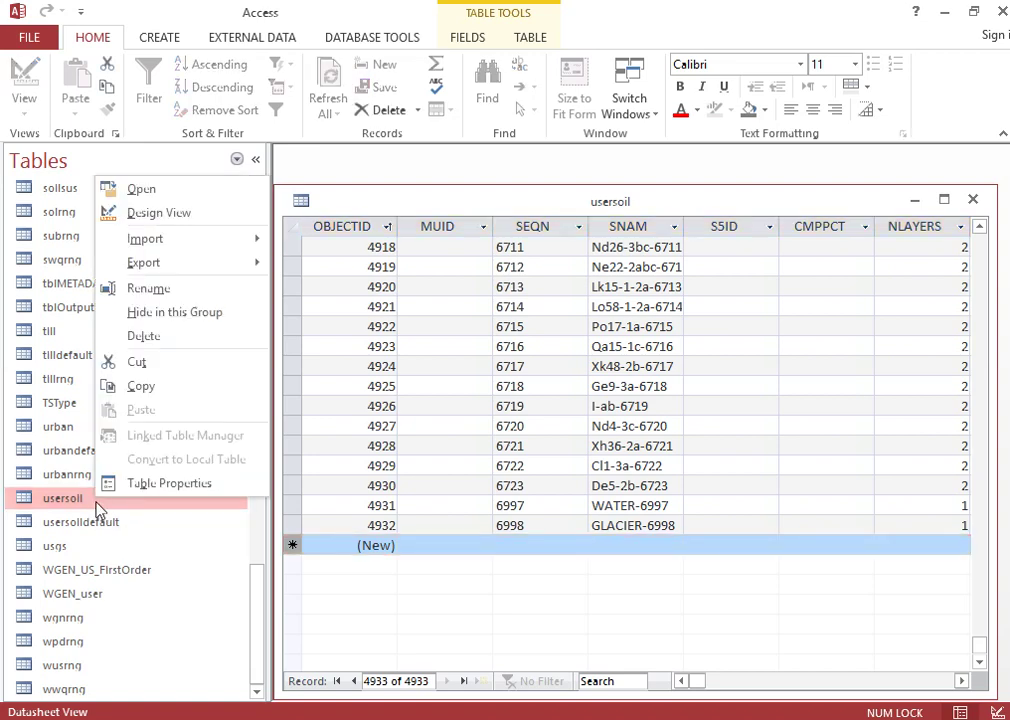
click(96, 506)
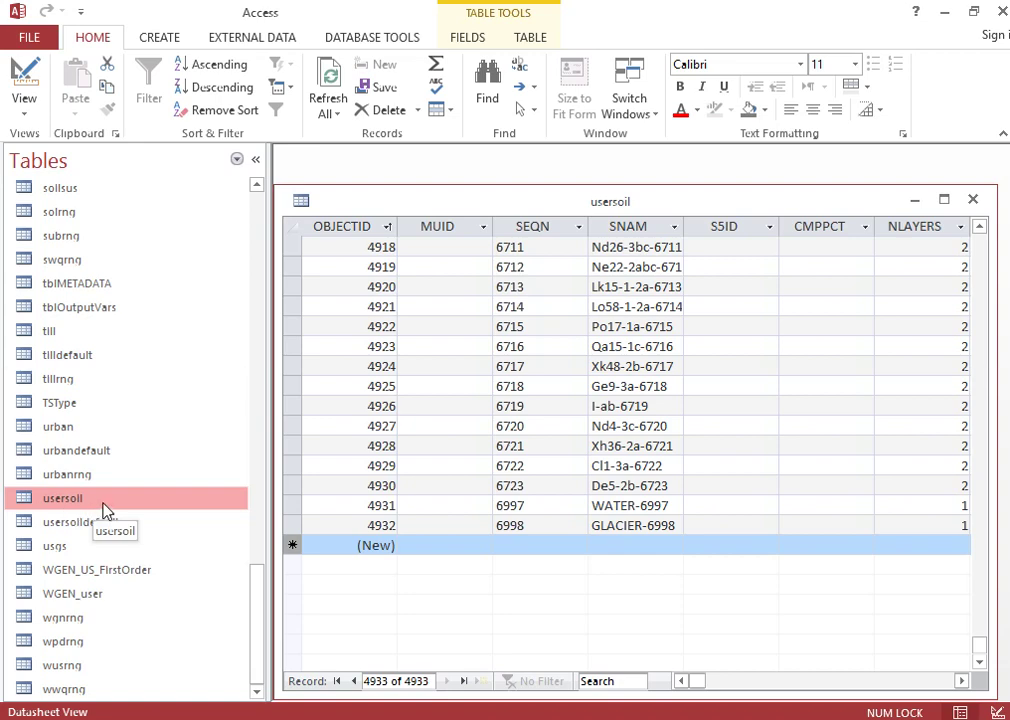
right_click(106, 510)
click(150, 195)
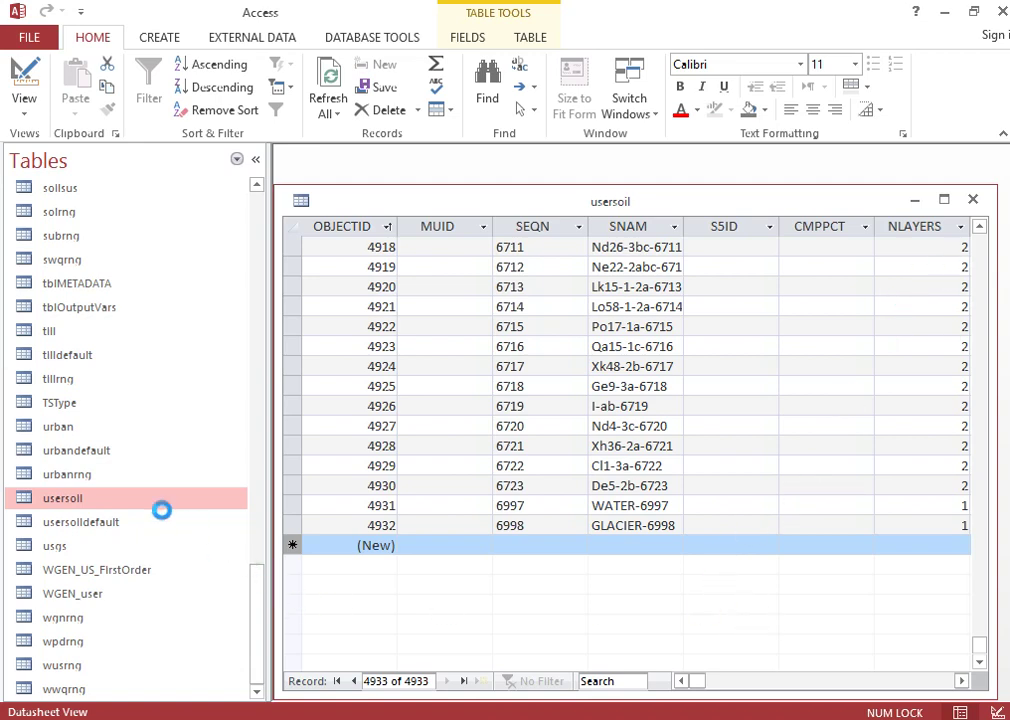
click(210, 498)
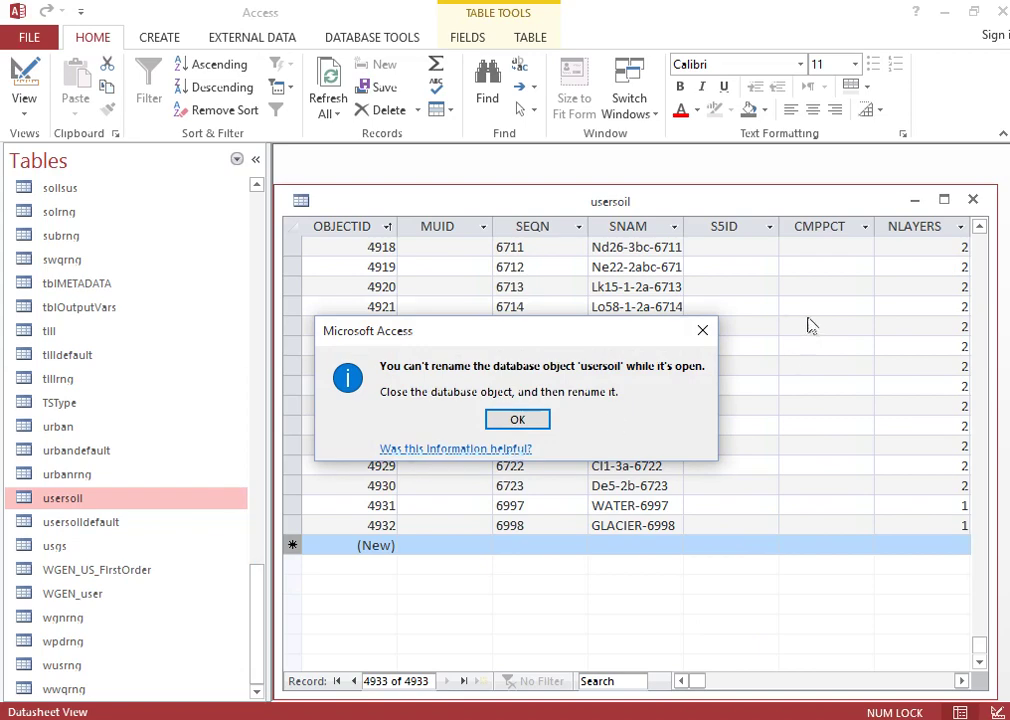
click(703, 330)
- Close the usersoil datasheet and rename the table as usersoil1
click(975, 203)
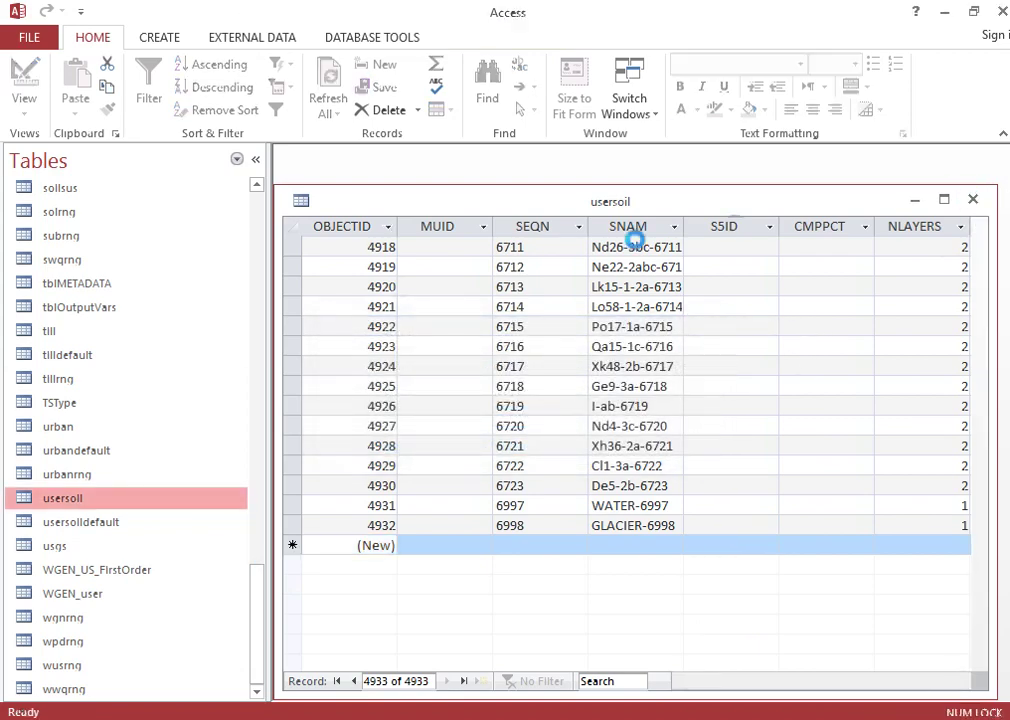
right_click(100, 508)
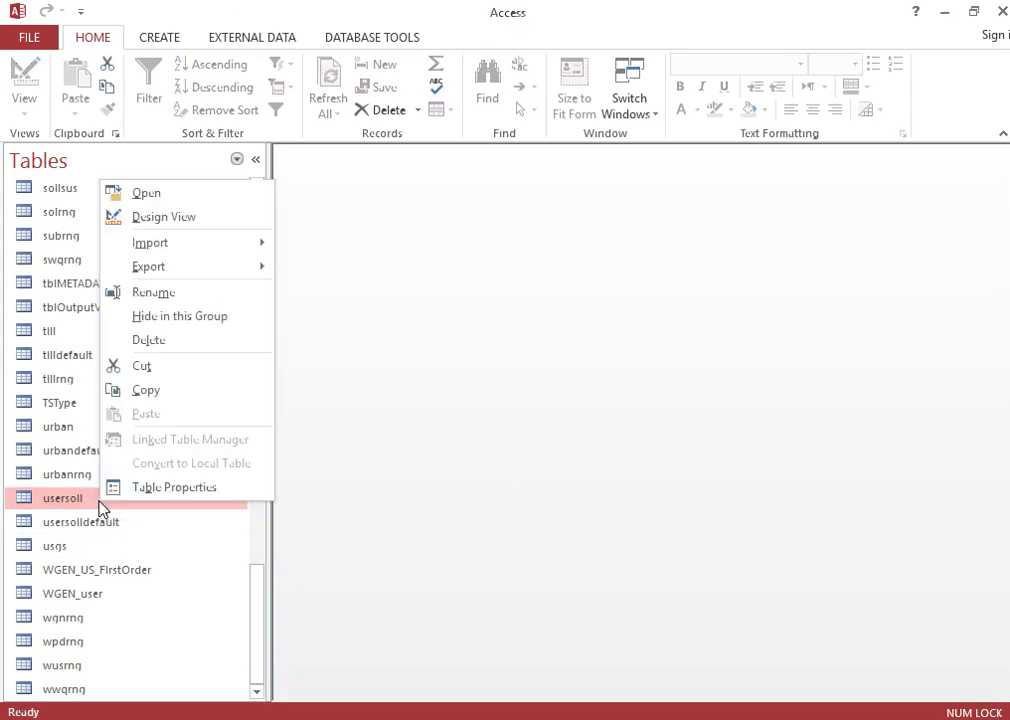
click(186, 292)
click(110, 497)
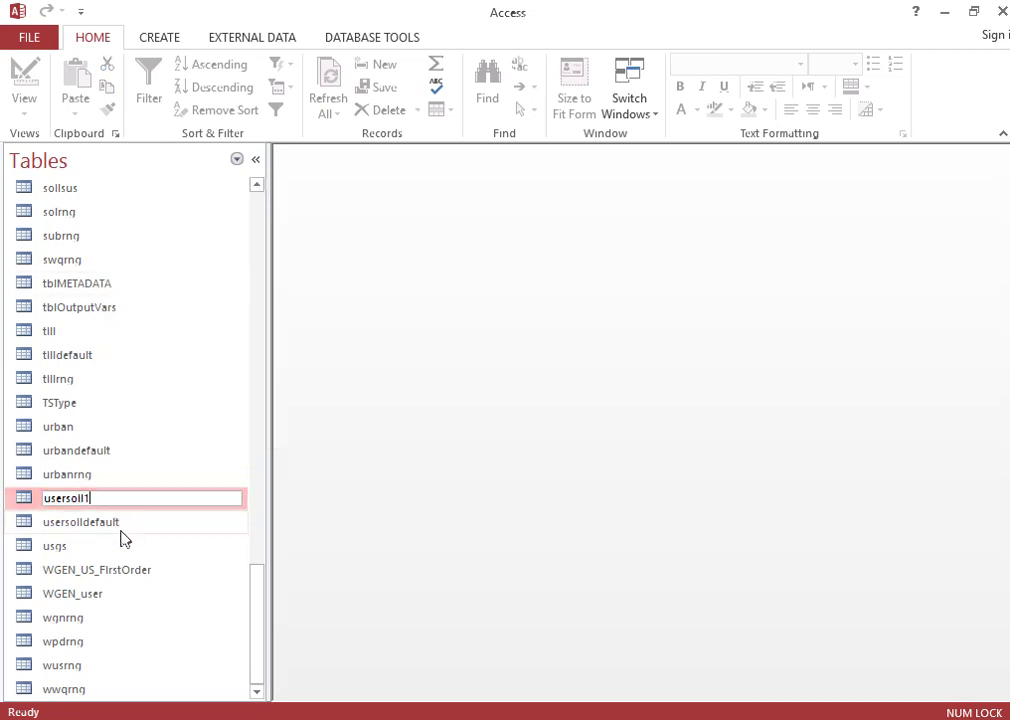
click(113, 525)
click(98, 507)
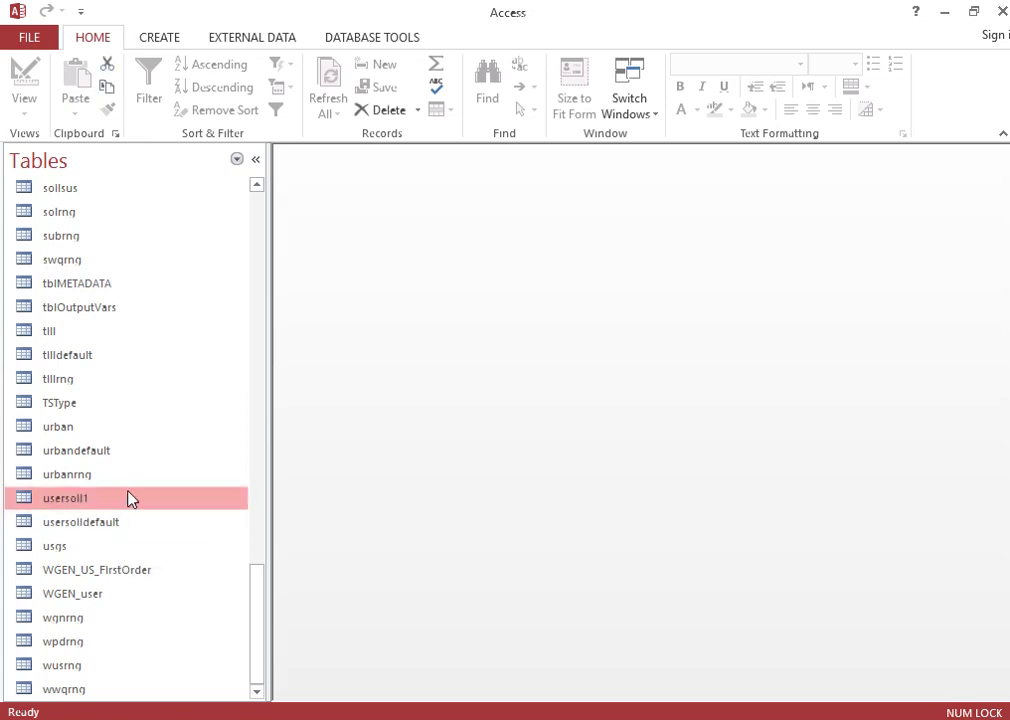
- Start an Excel import and choose the usersoil workbook from Desktop\IDSS_AWTI\SWAT\ExampleDataset as the source file
right_click(127, 507)
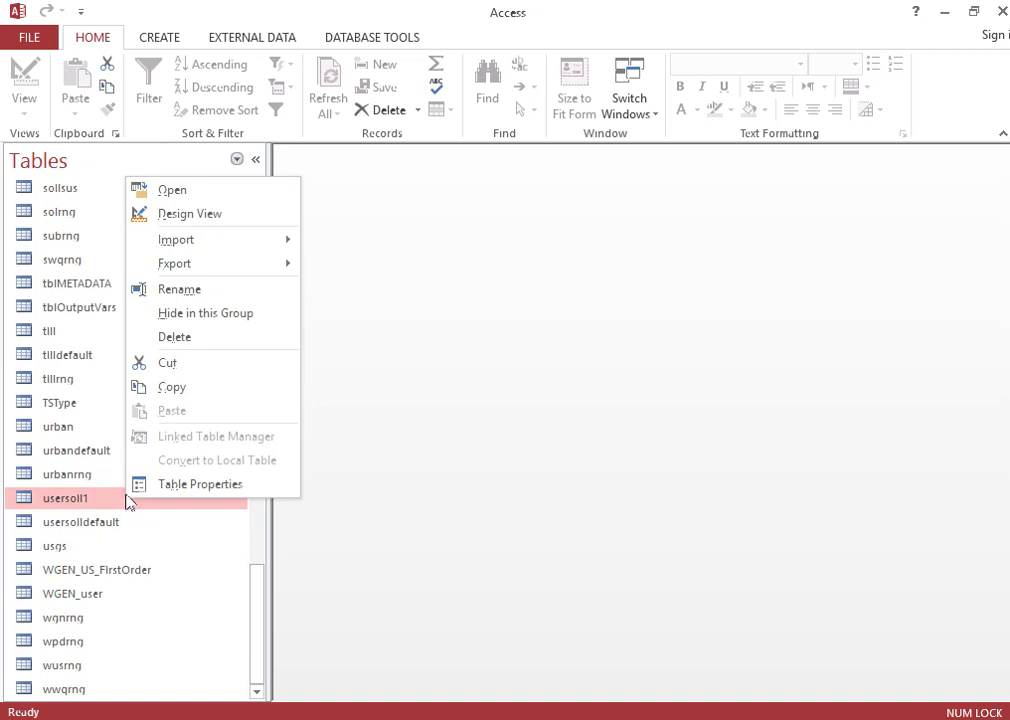
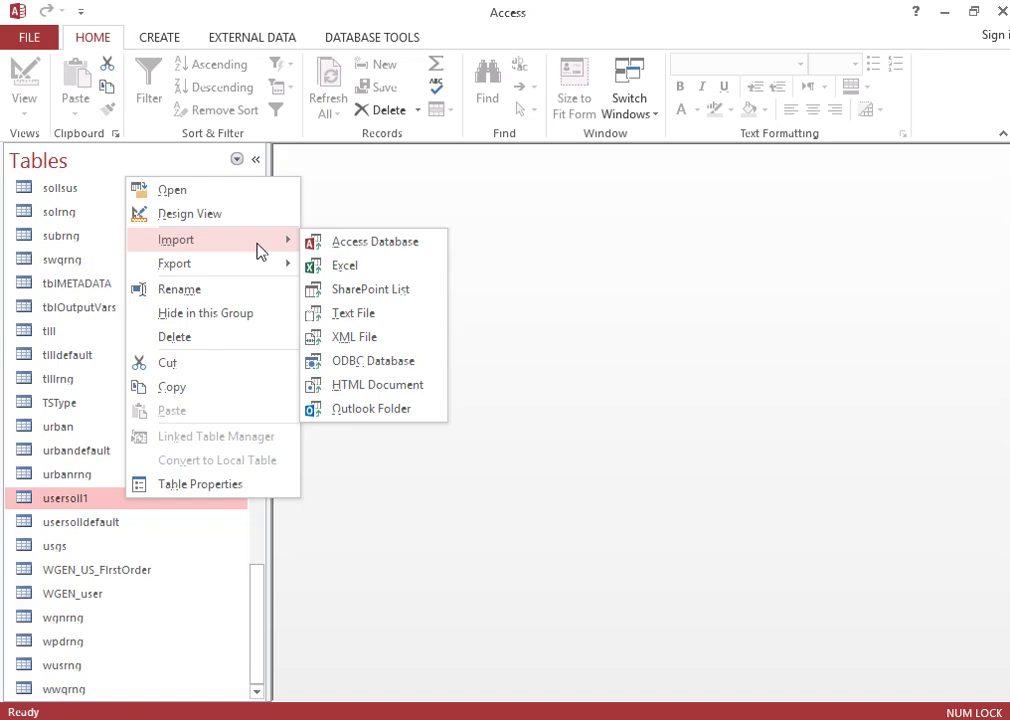
click(355, 275)
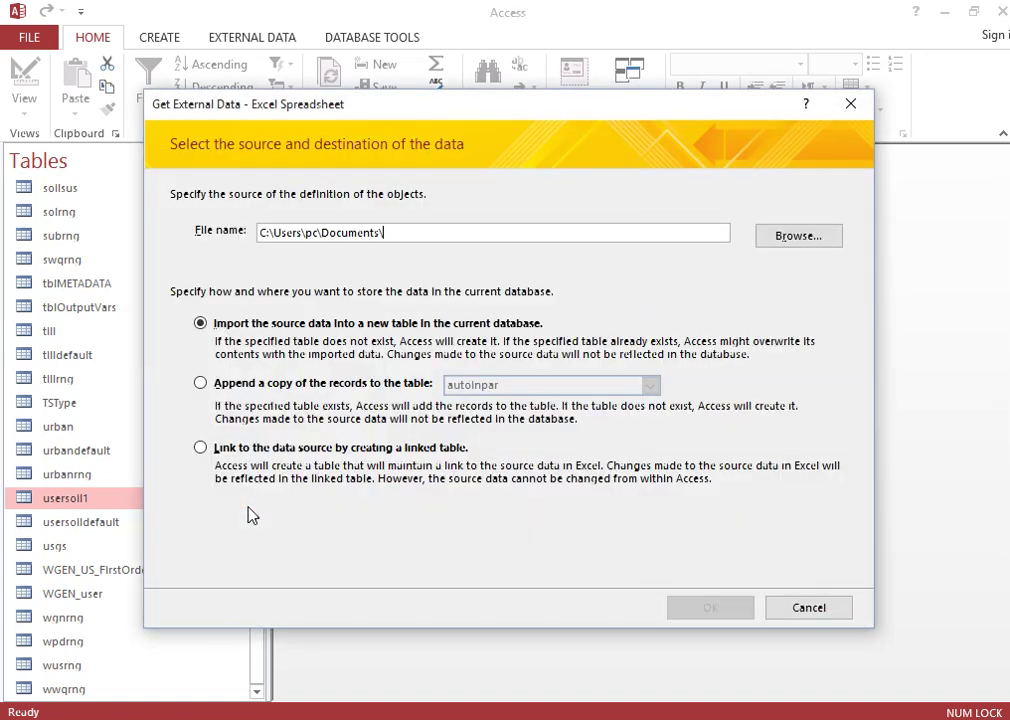
click(788, 242)
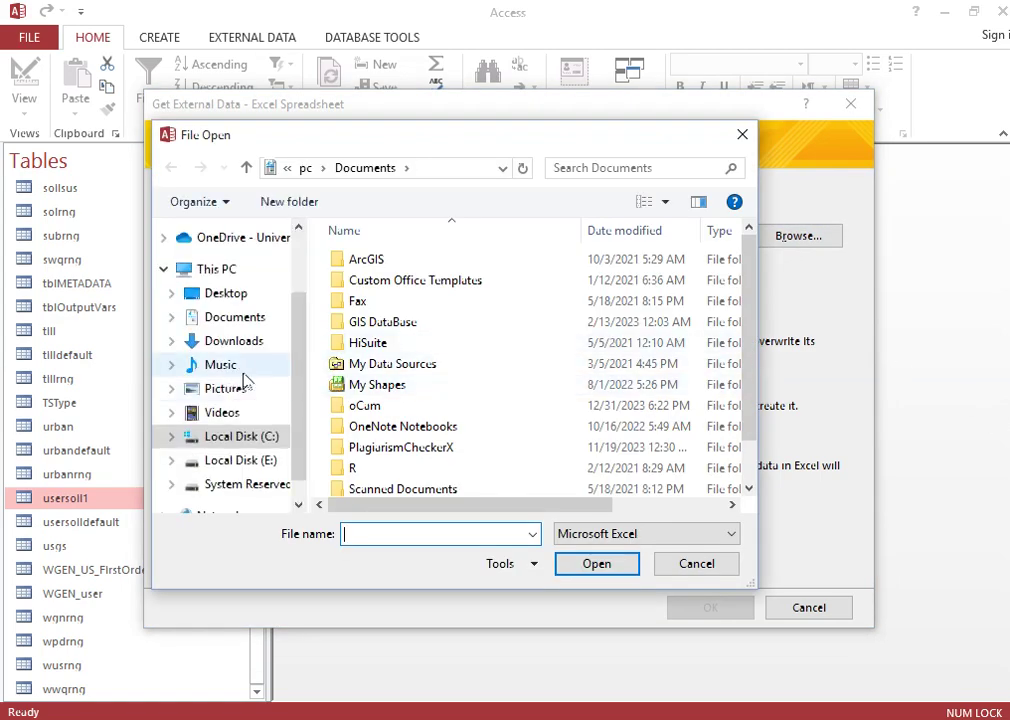
click(234, 320)
click(236, 295)
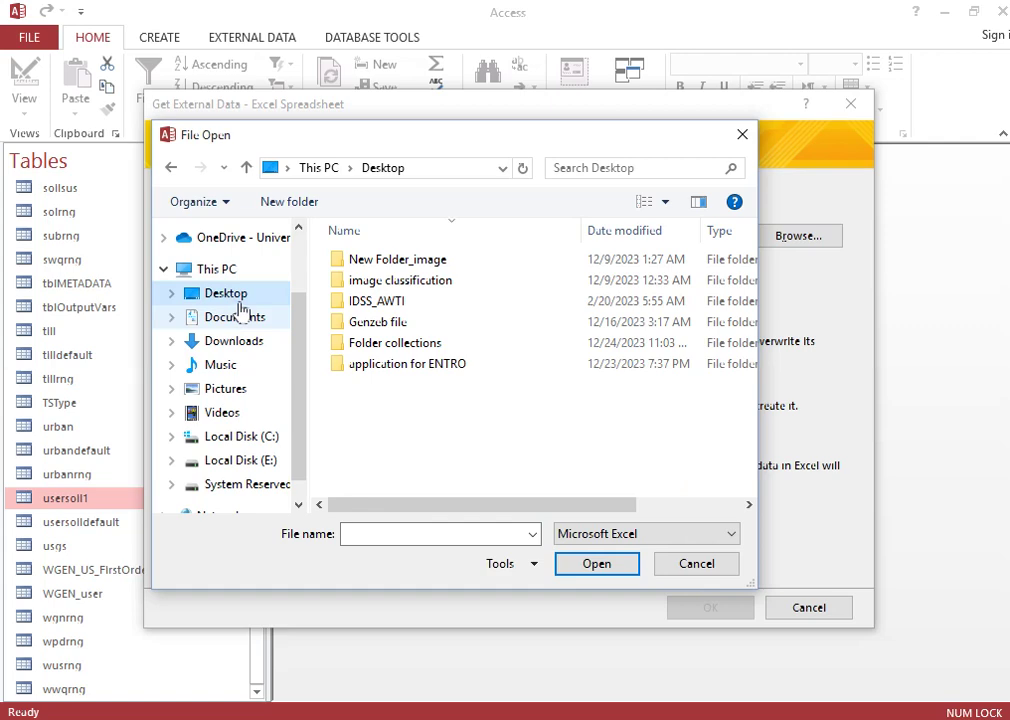
double_click(422, 301)
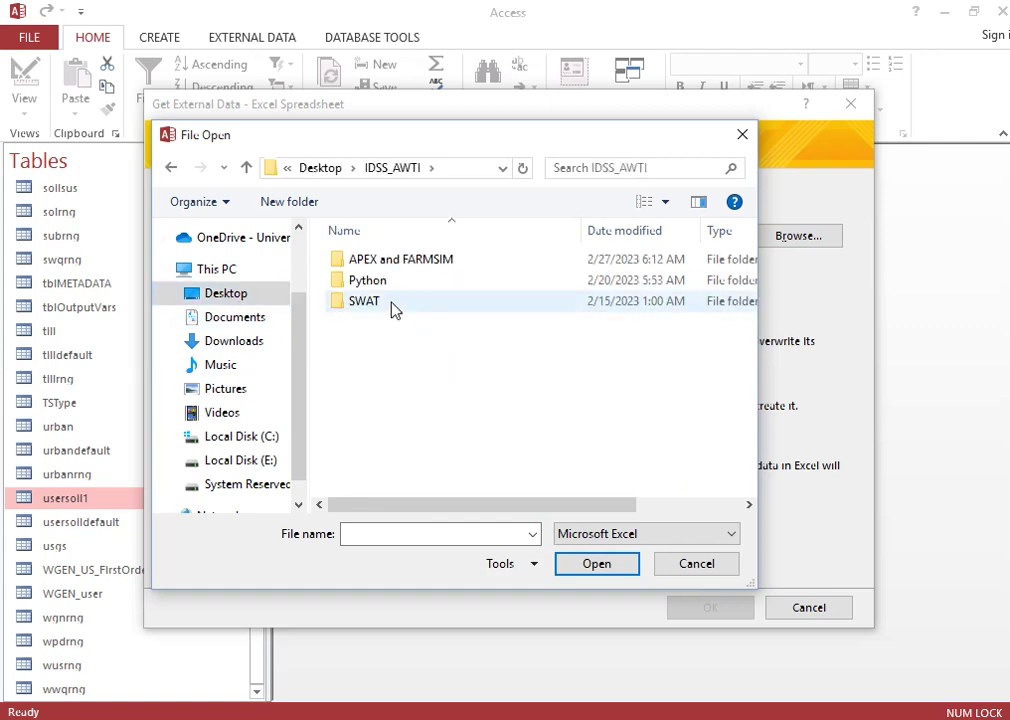
double_click(392, 302)
double_click(417, 306)
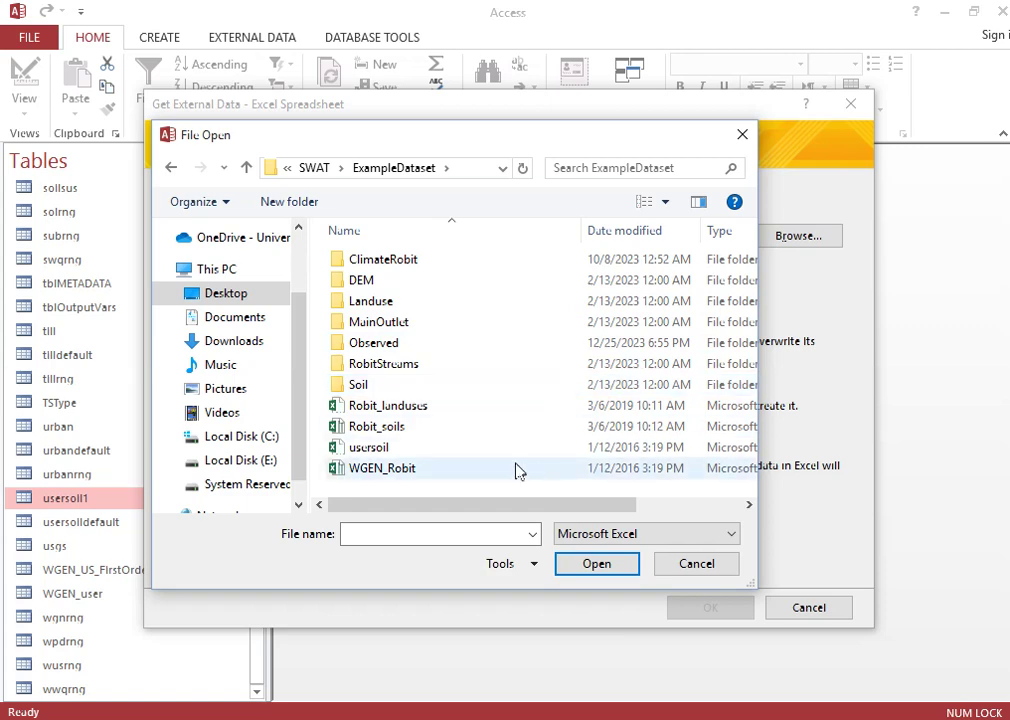
click(412, 450)
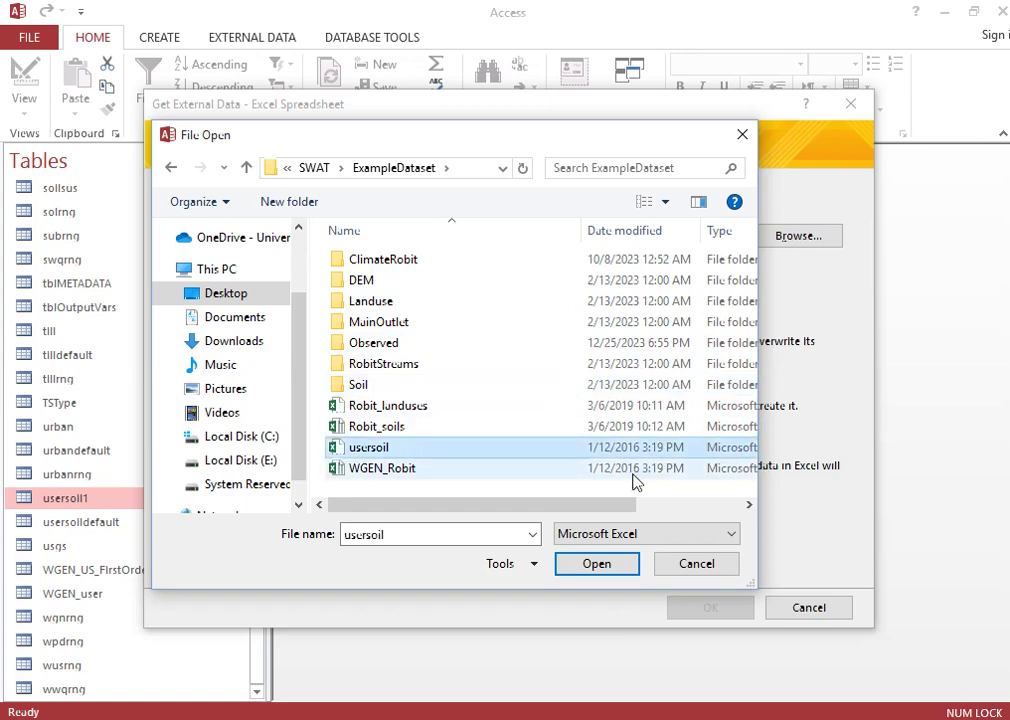
click(603, 567)
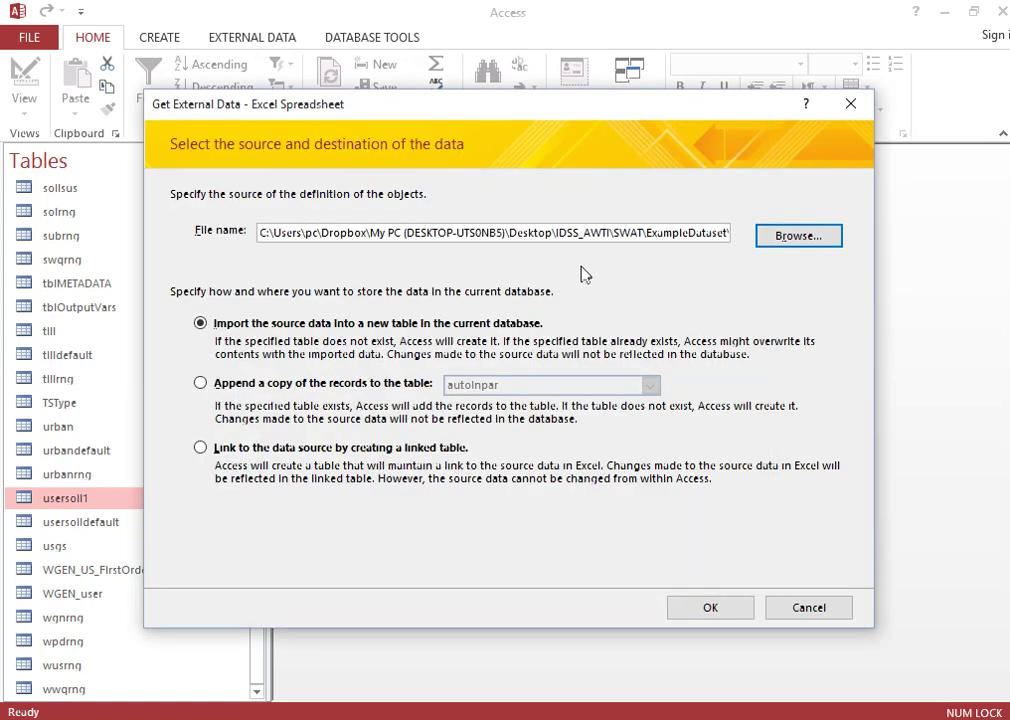
- Set up the import of the usersoil worksheet into a new table, with first-row column headings and the default field options
click(708, 612)
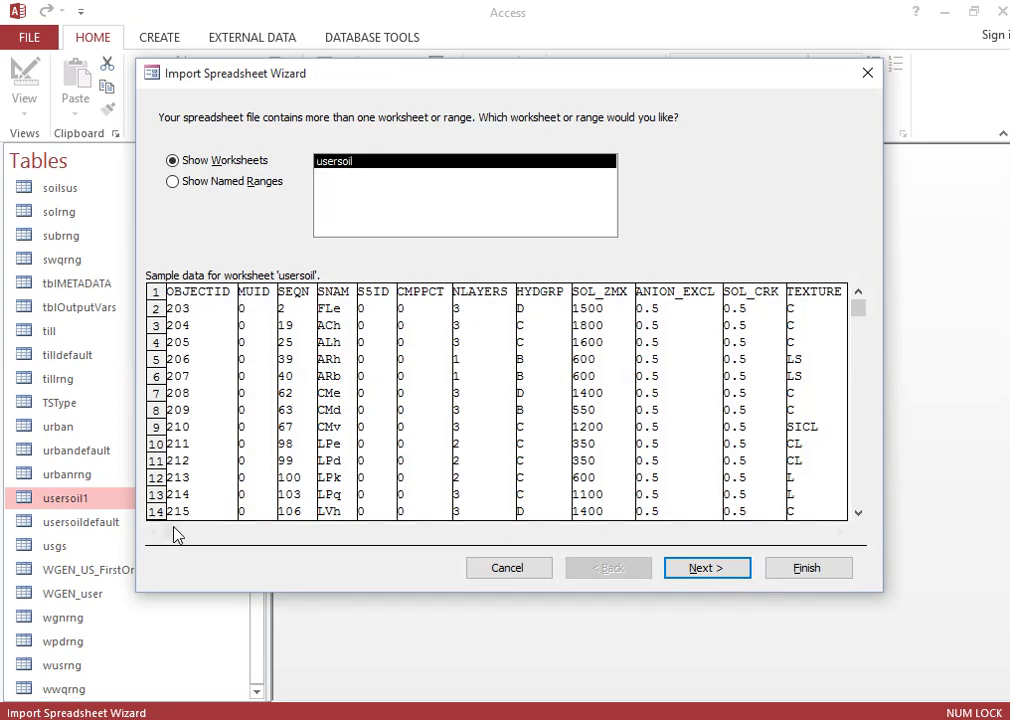
drag(173, 532, 843, 557)
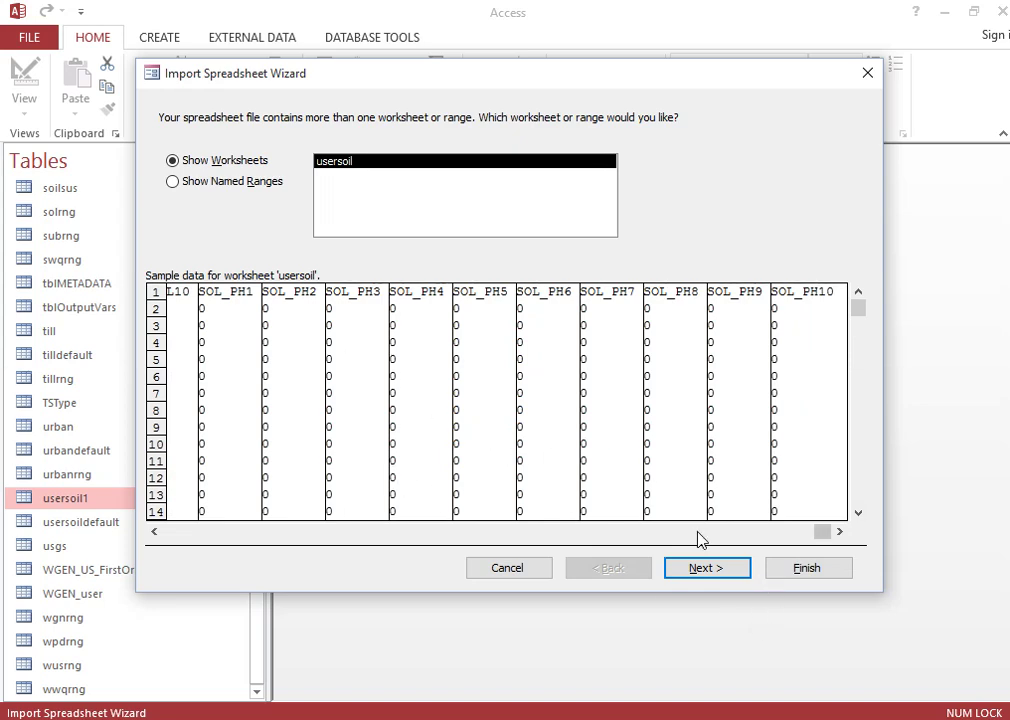
click(706, 569)
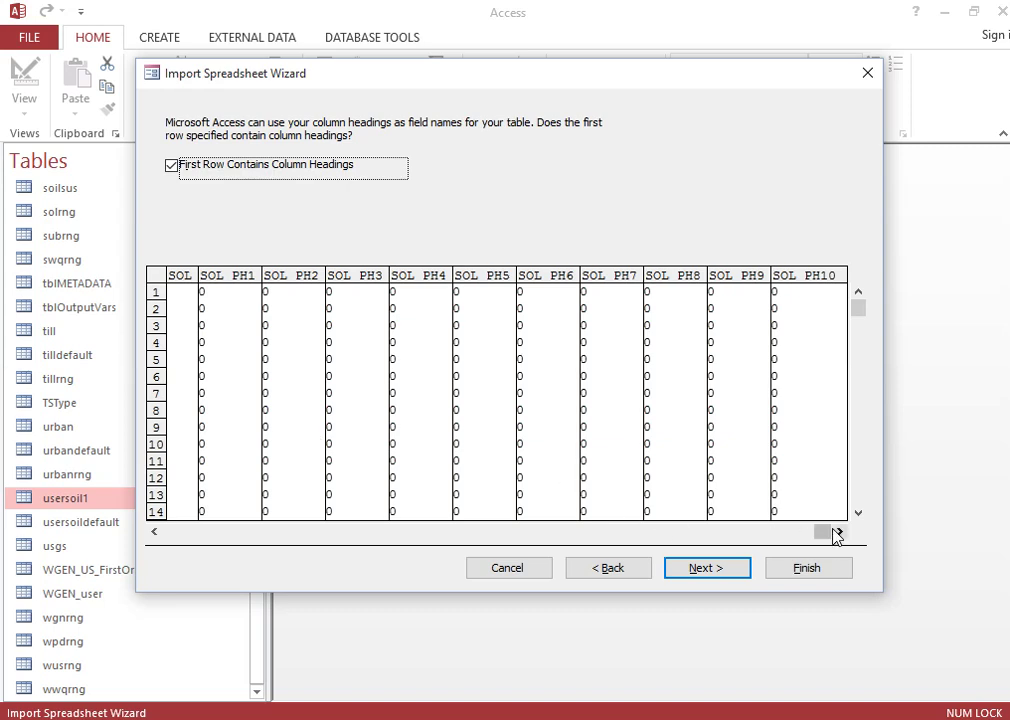
drag(827, 535, 171, 533)
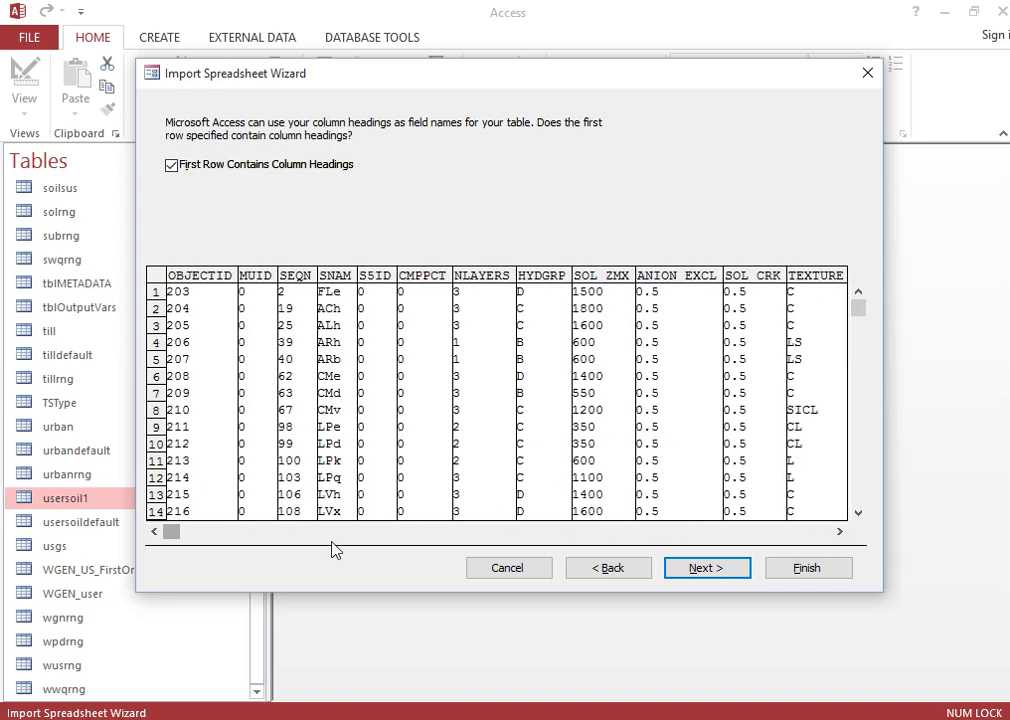
click(712, 567)
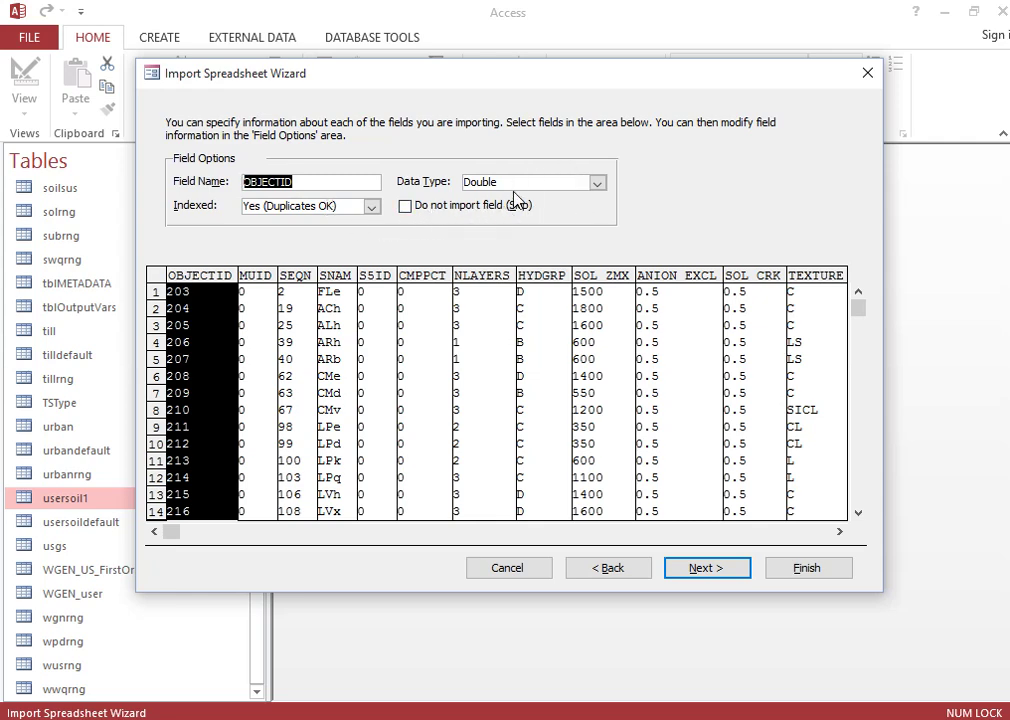
click(718, 569)
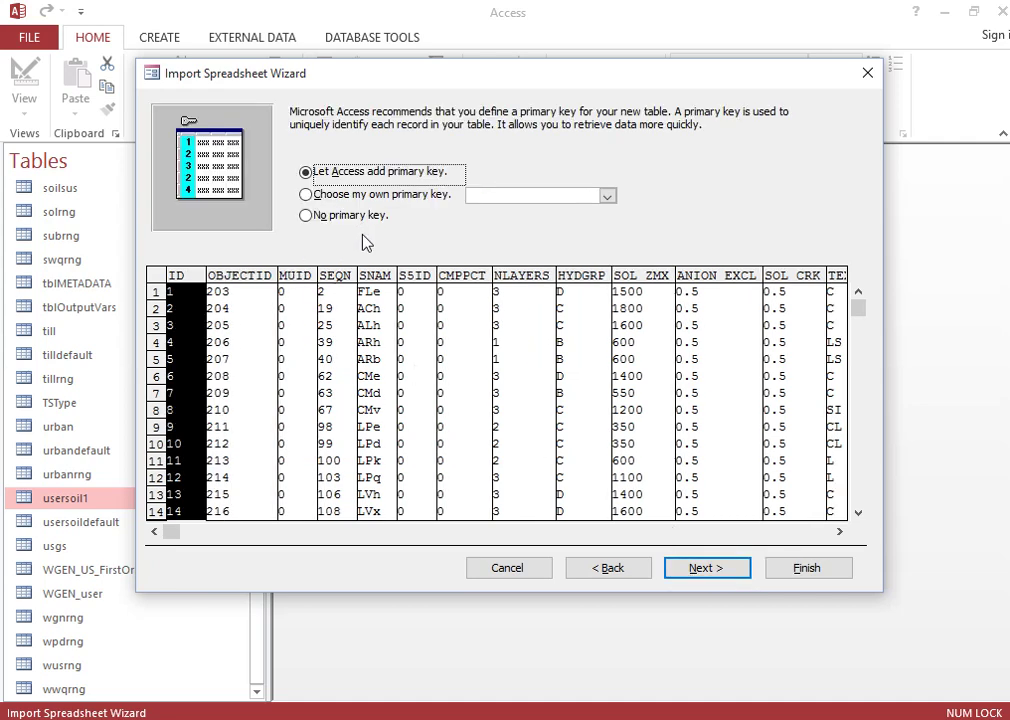
- Import the worksheet without a primary key into the table usersoil and save the import steps as Import-usersoil
click(306, 217)
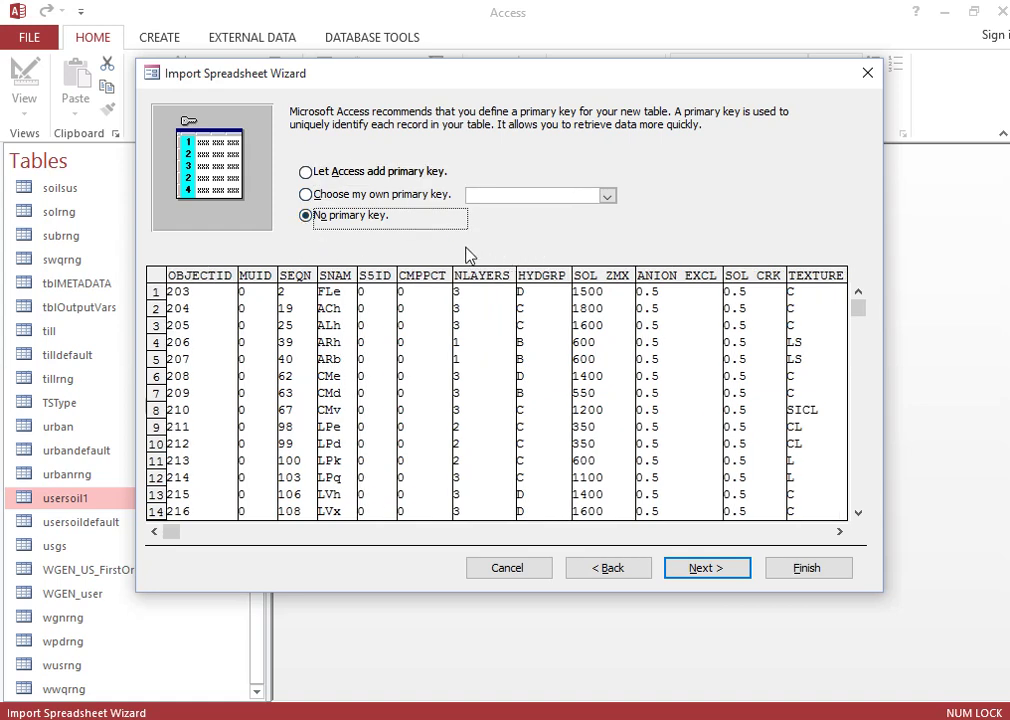
click(306, 173)
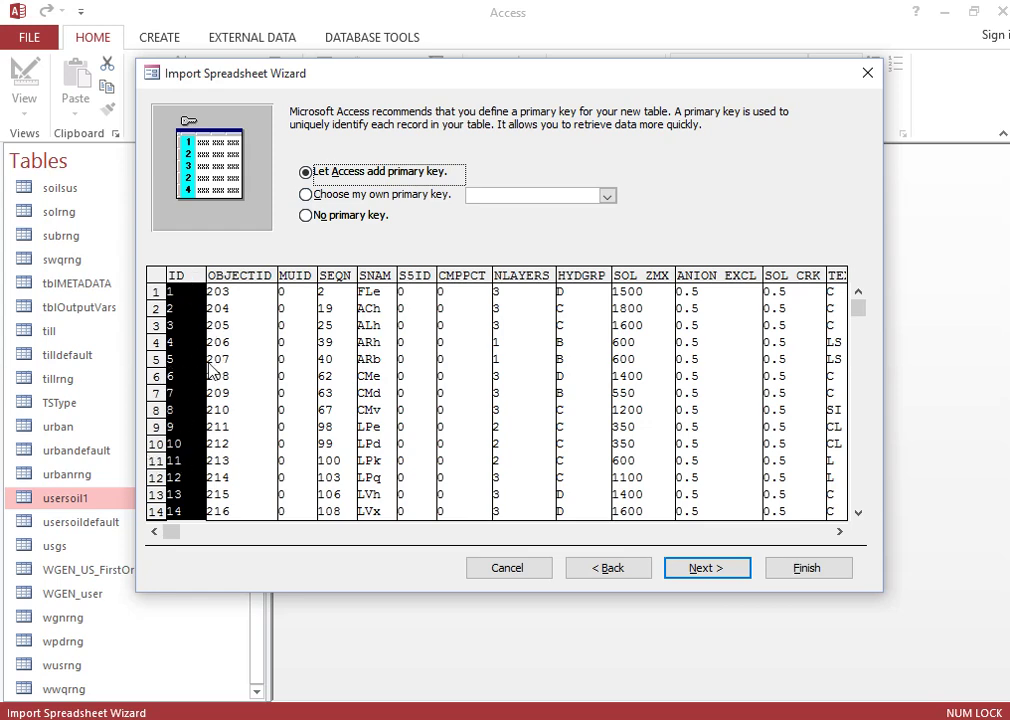
click(308, 218)
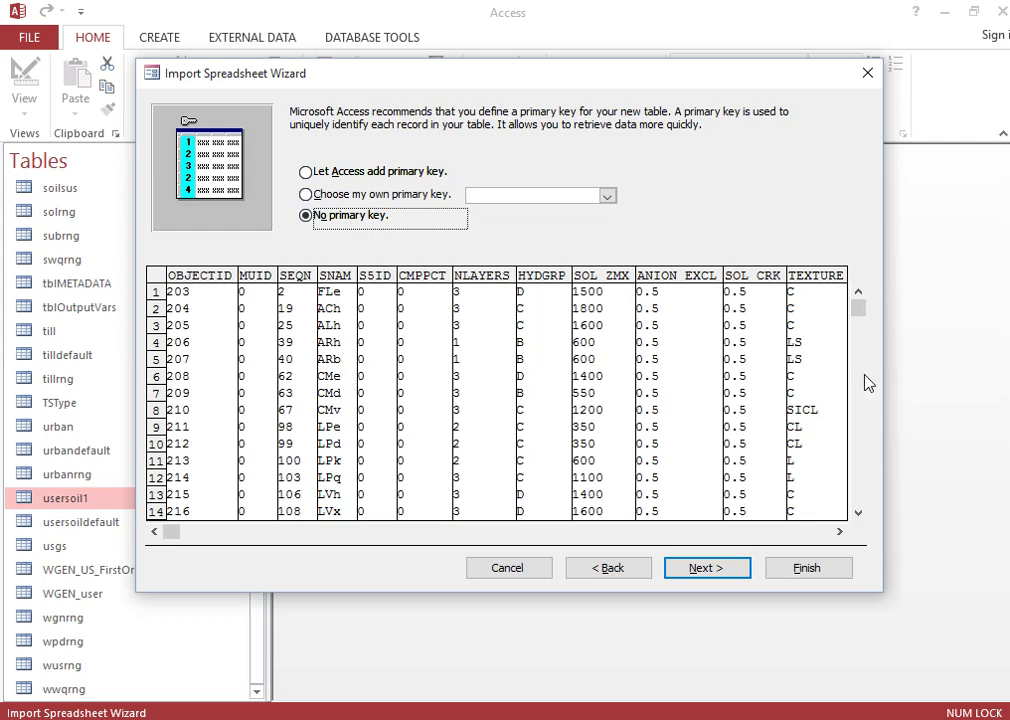
click(690, 571)
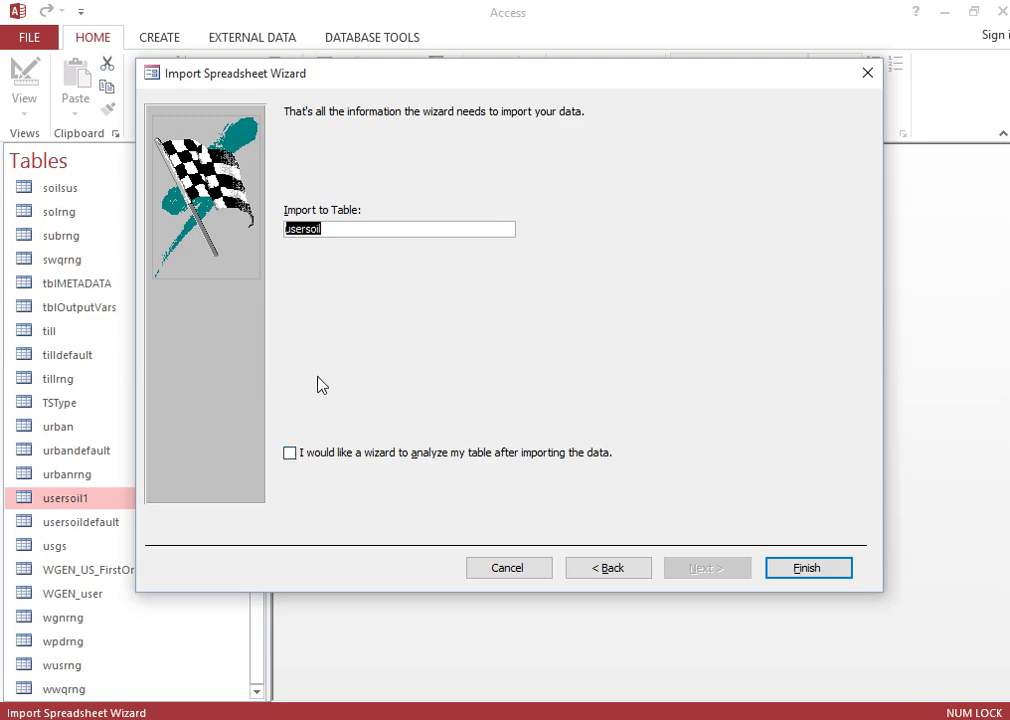
click(800, 570)
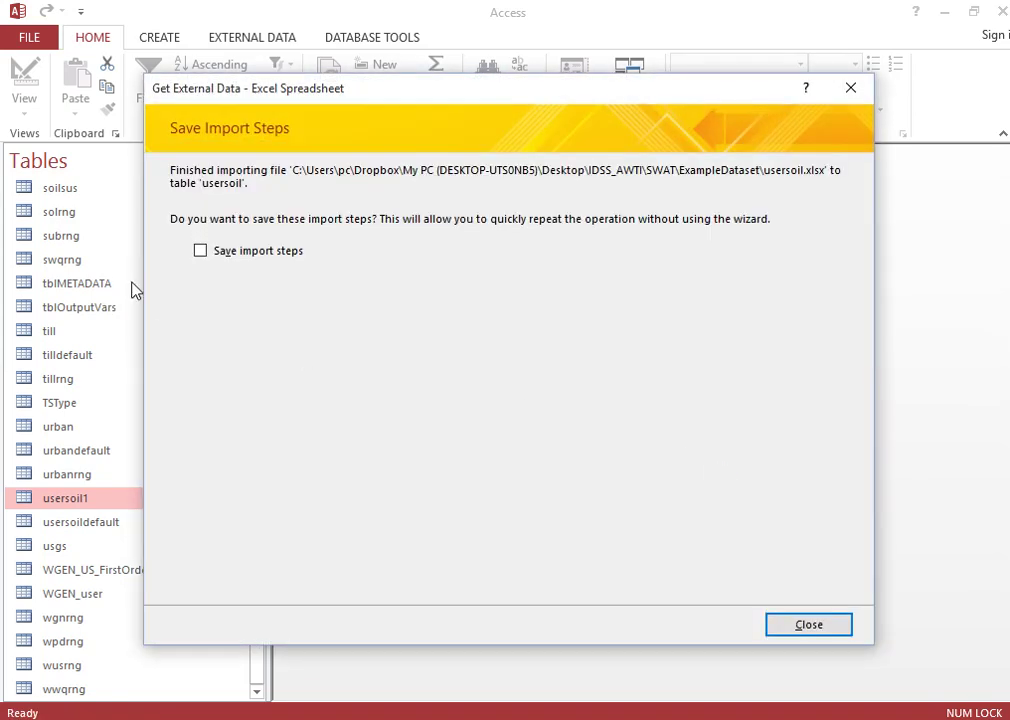
click(201, 251)
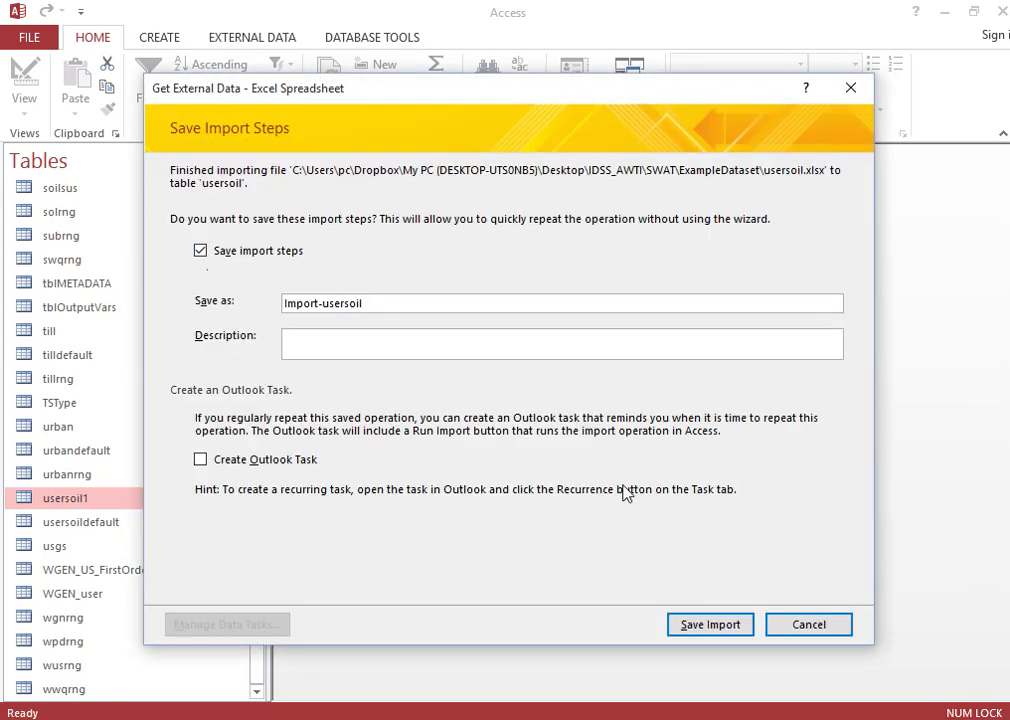
click(715, 624)
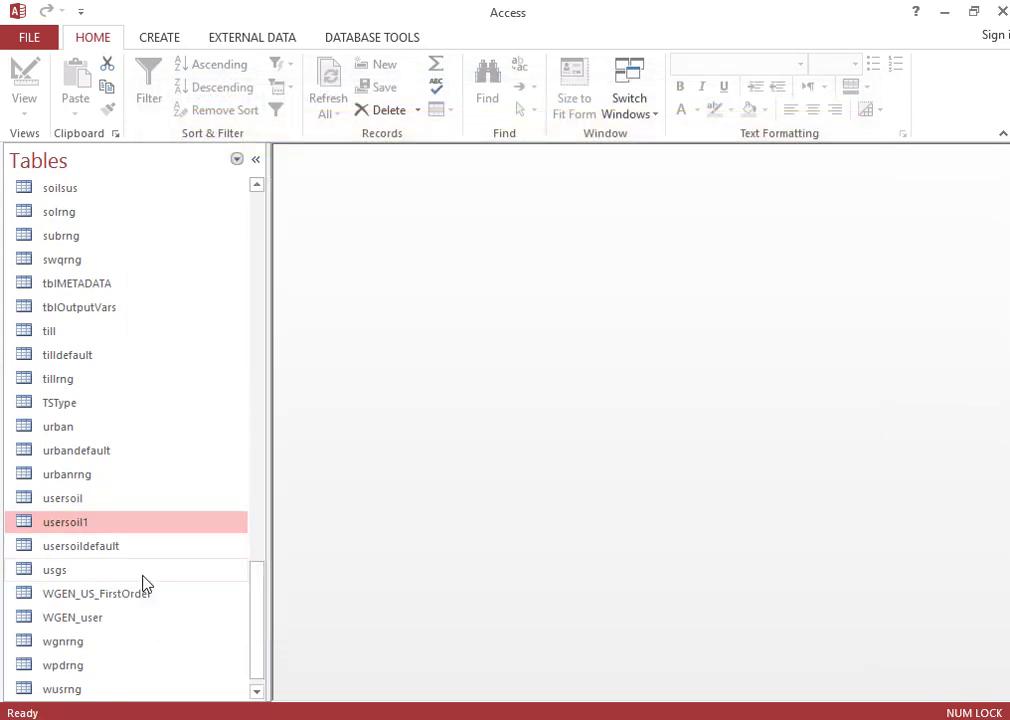
- Compare the records and SNAM soil names in the imported usersoil table with those in usersoil1, and close the database
click(79, 499)
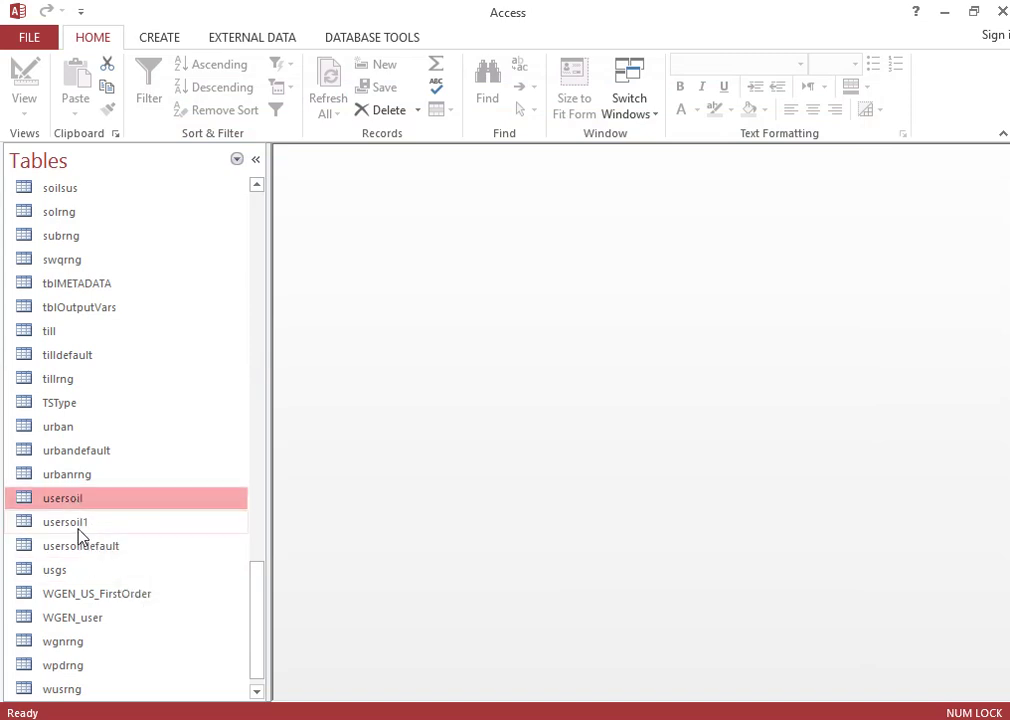
double_click(115, 505)
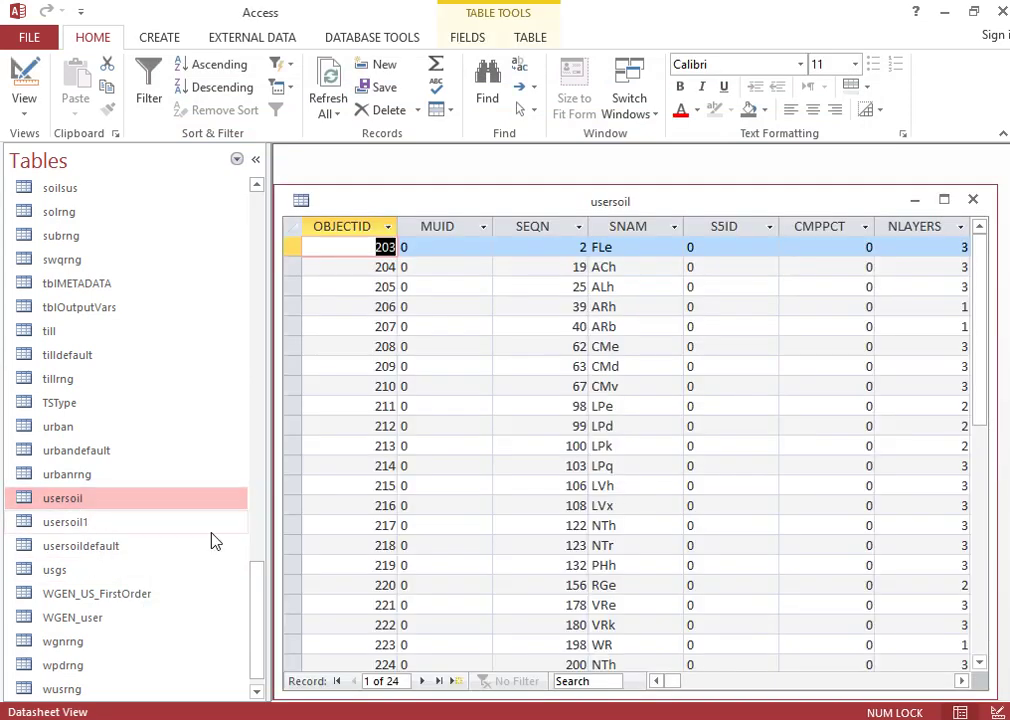
key(Down)
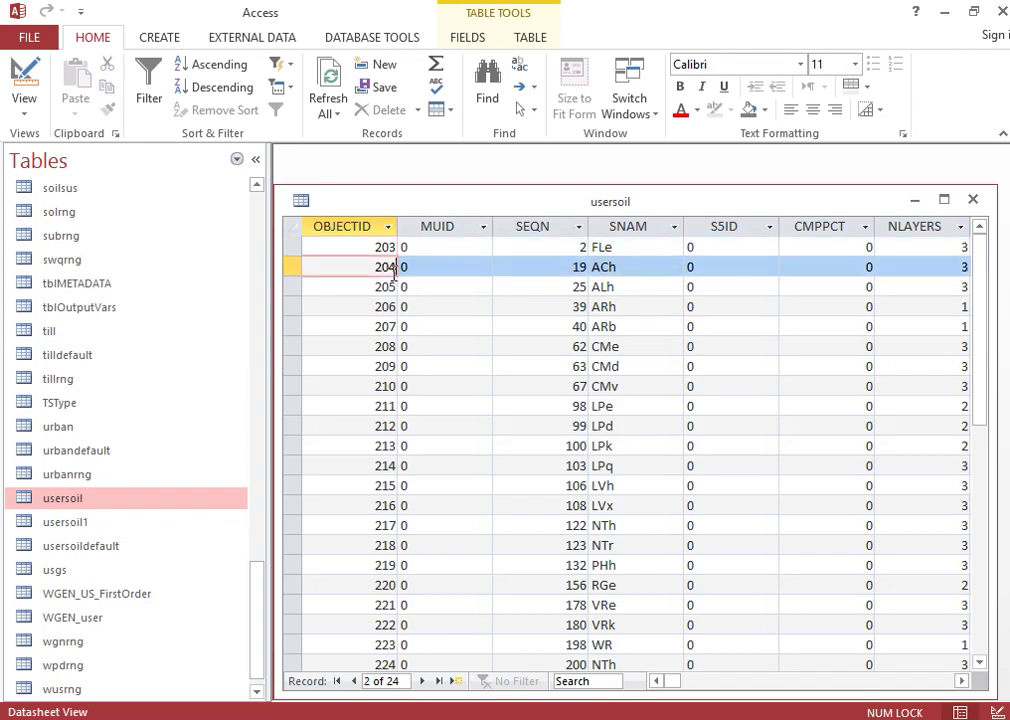
scroll(540, 480, down, 3)
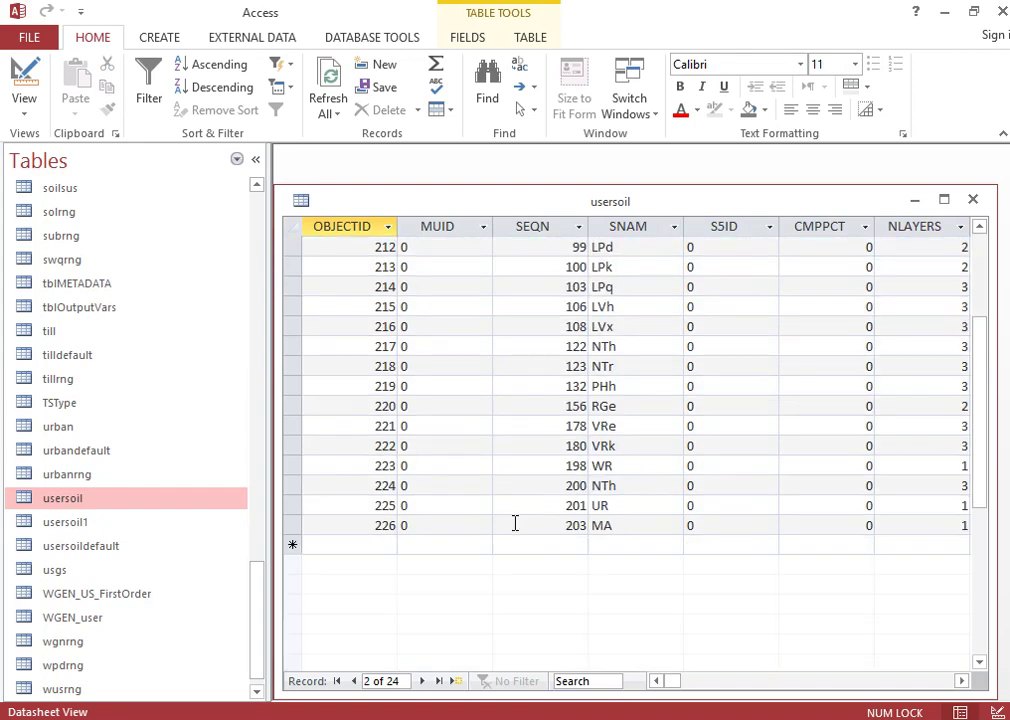
click(385, 546)
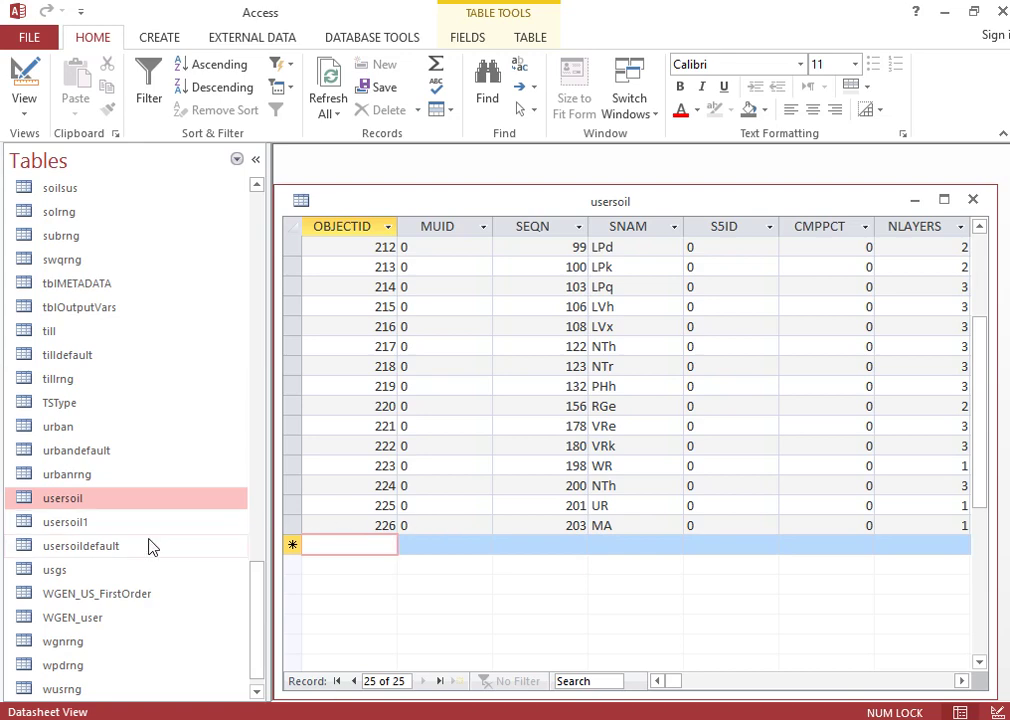
click(86, 523)
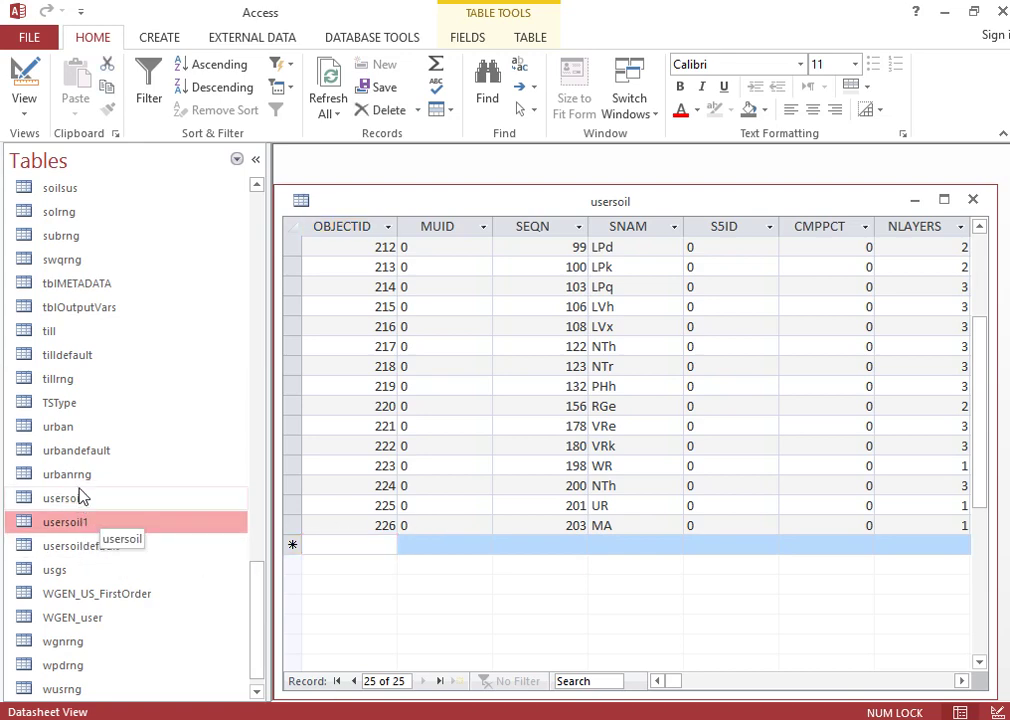
double_click(105, 526)
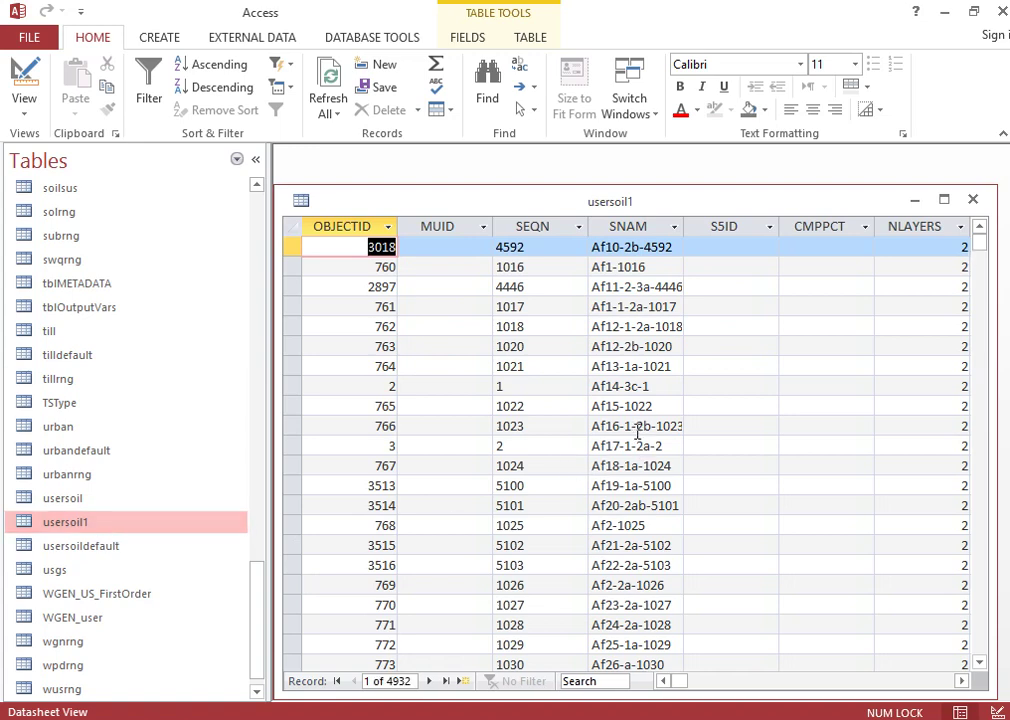
click(632, 427)
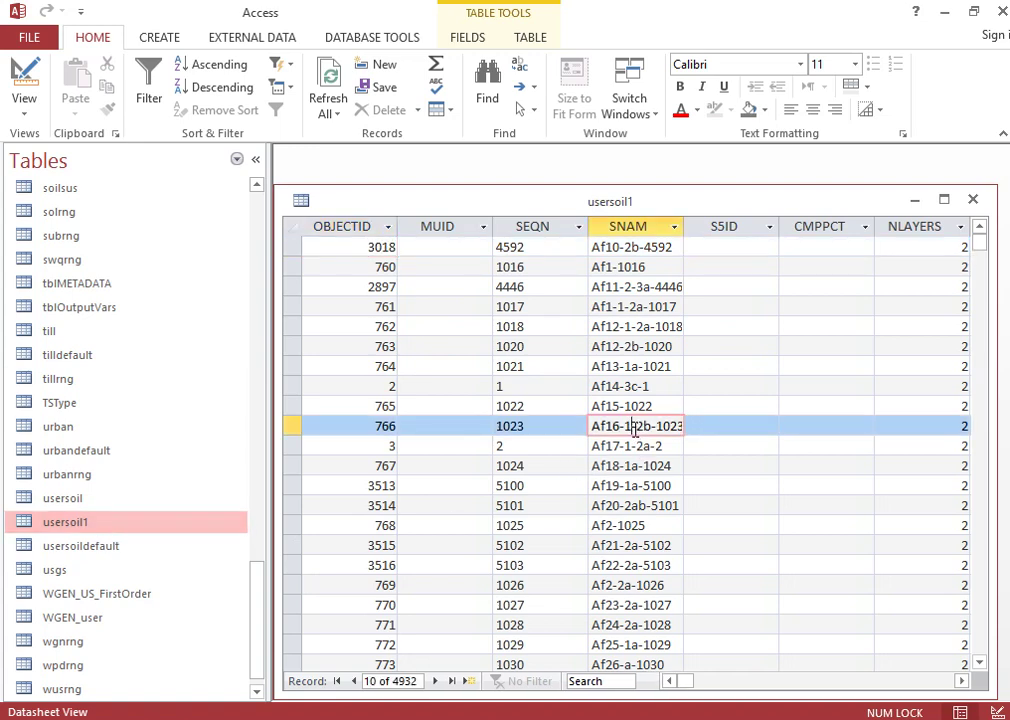
click(616, 367)
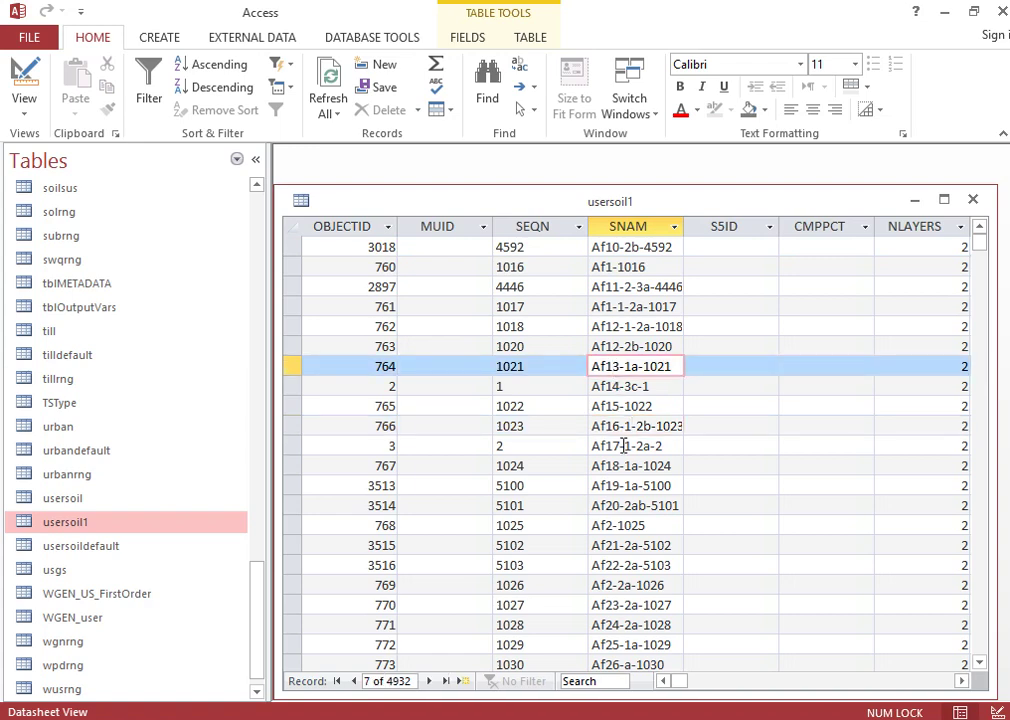
click(58, 498)
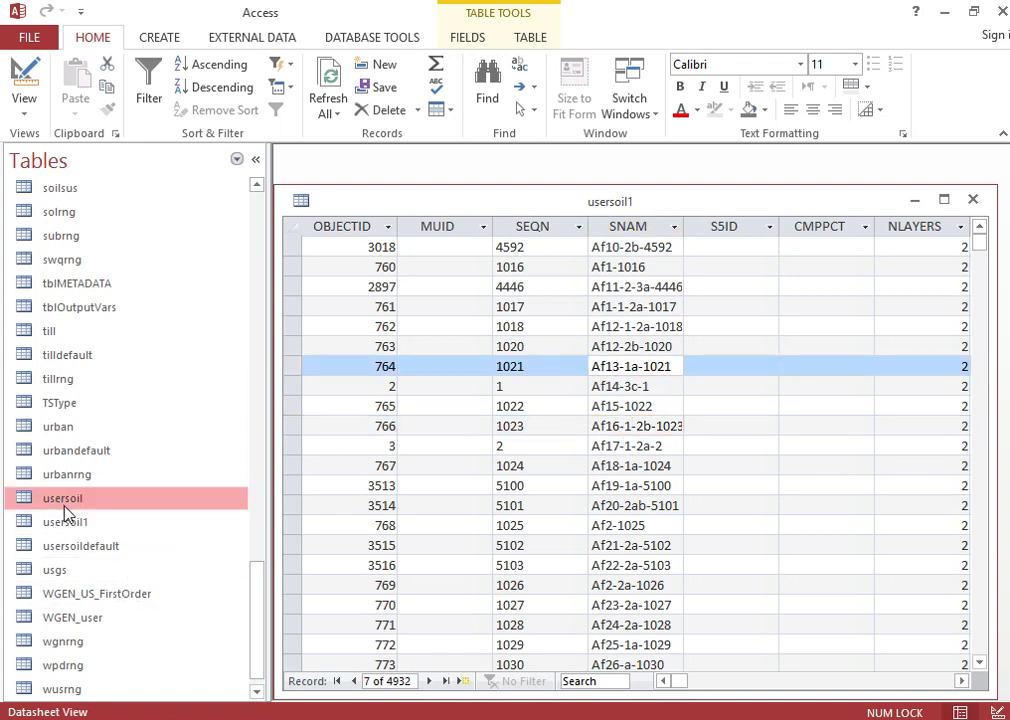
click(1003, 10)
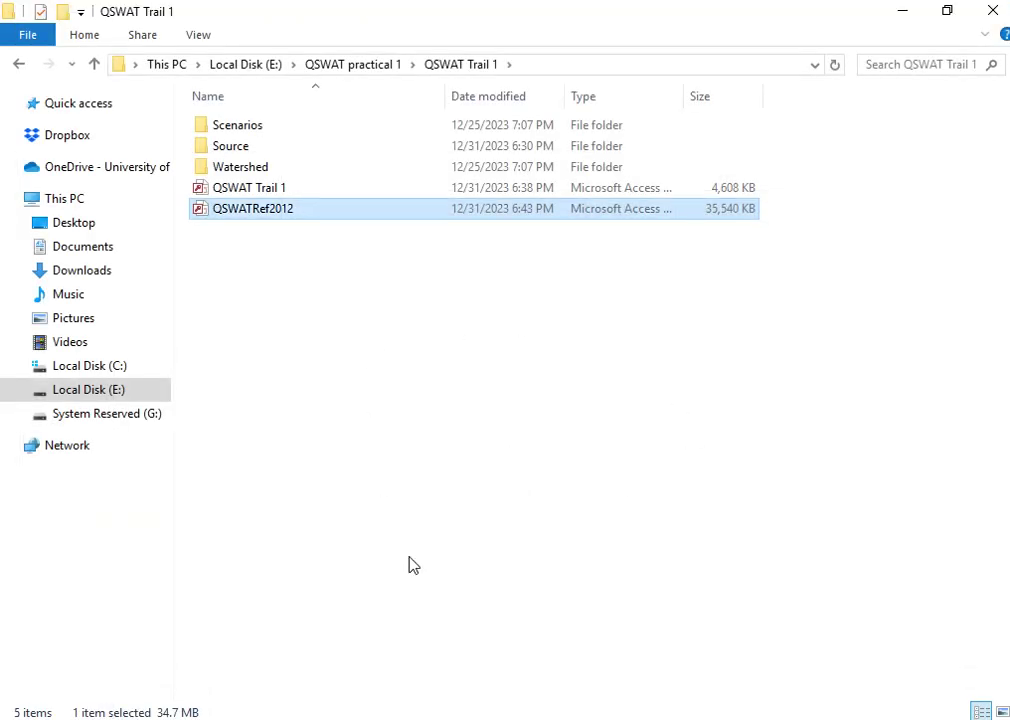
- Switch to QSWAT's Create HRUs window and read the landuse and soil data from the maps
mouse_move(412, 719)
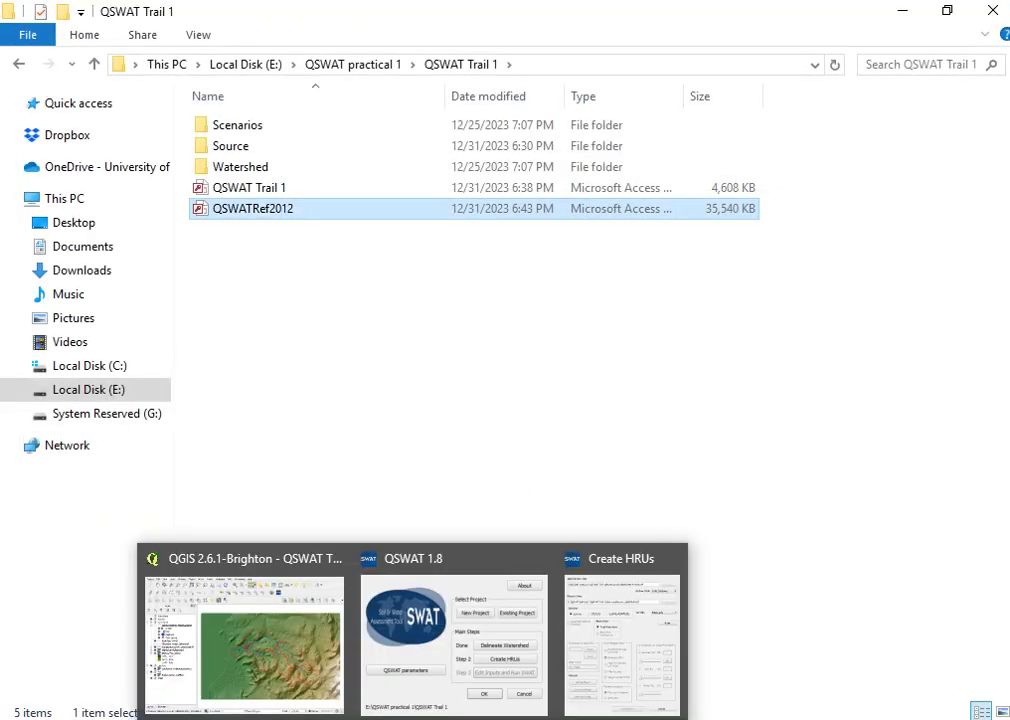
click(615, 672)
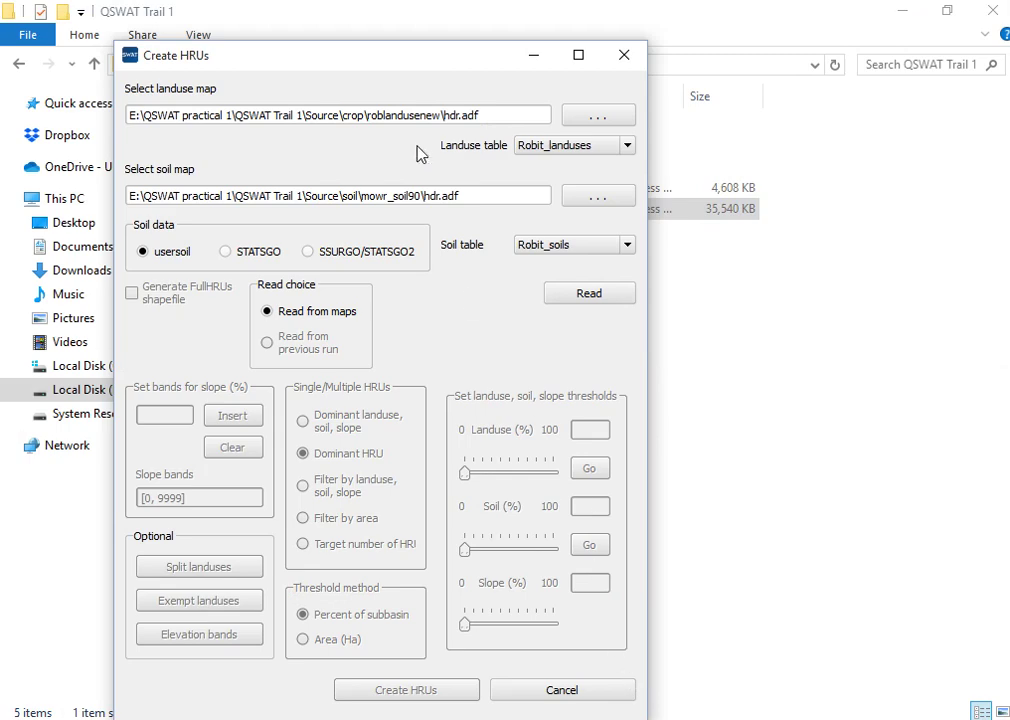
click(585, 295)
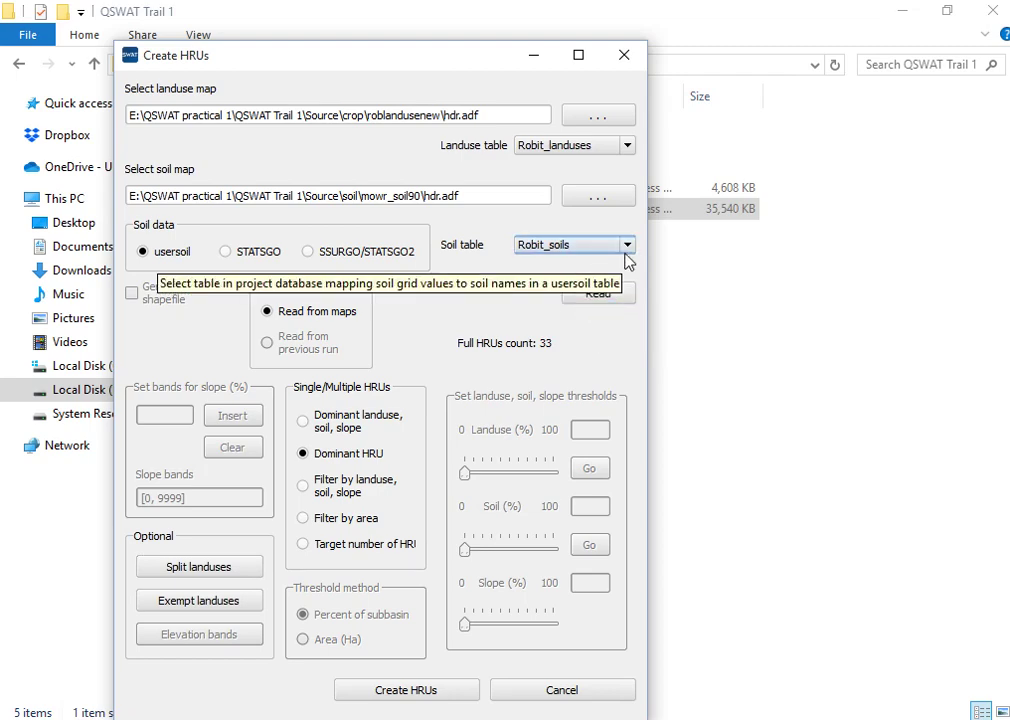
- Check the available landuse and soil tables, keeping Robit_landuses and Robit_soils selected
click(628, 147)
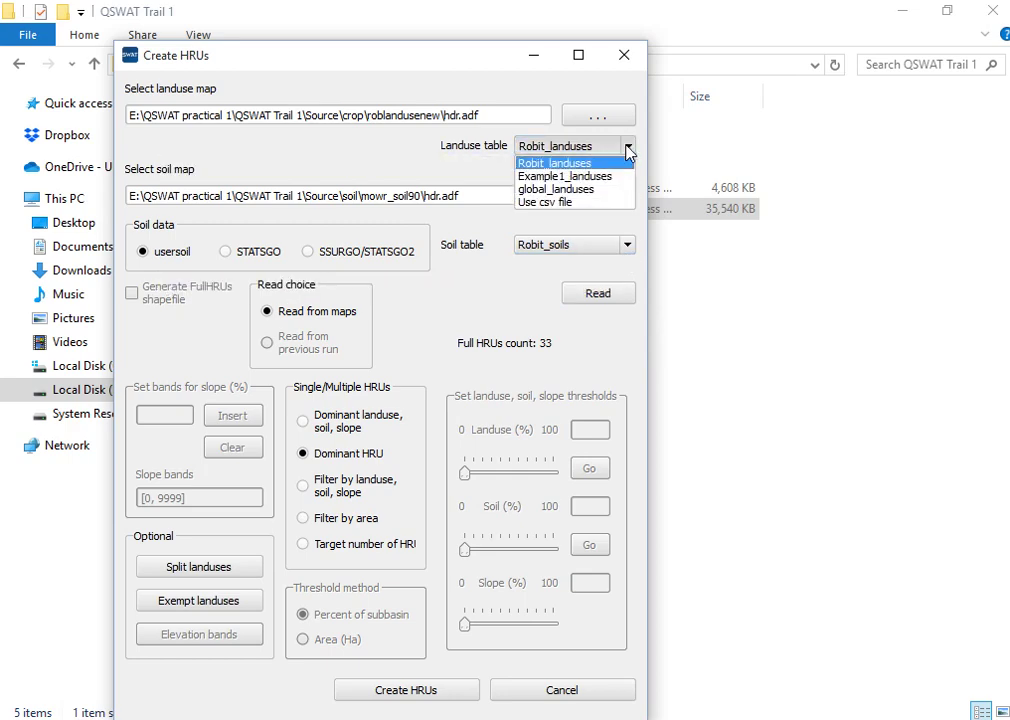
click(590, 164)
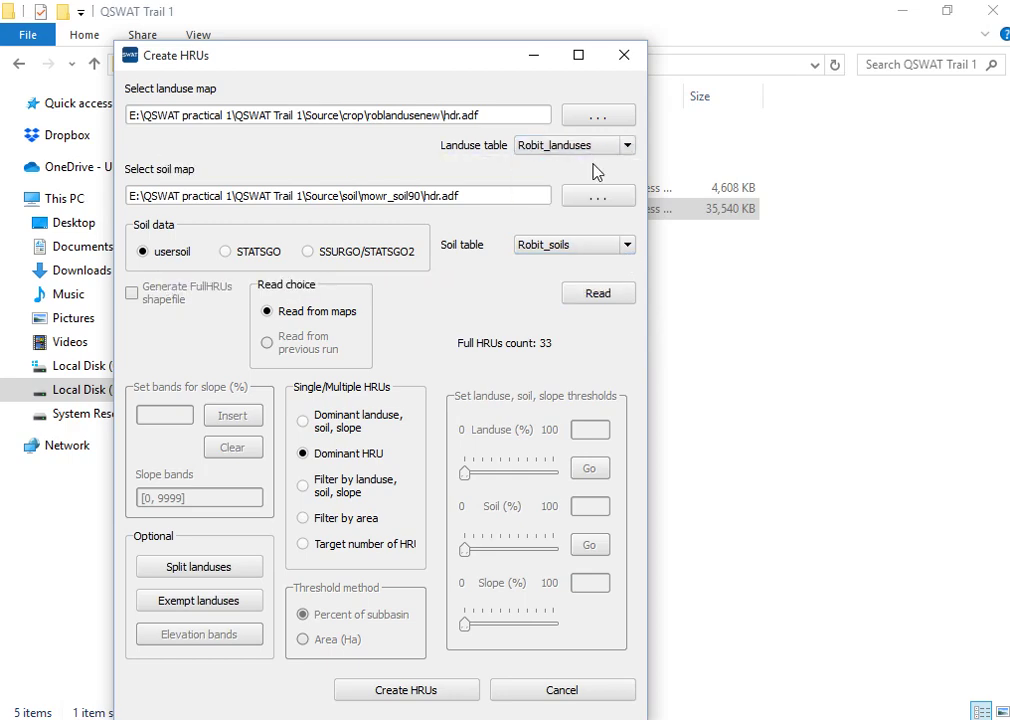
click(623, 248)
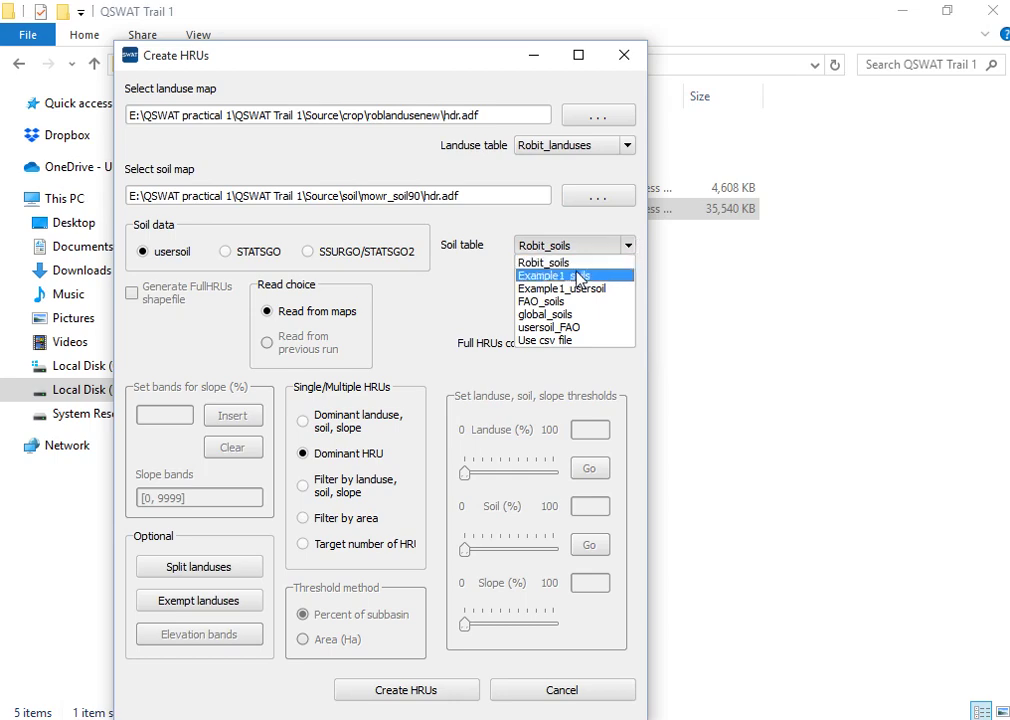
click(627, 247)
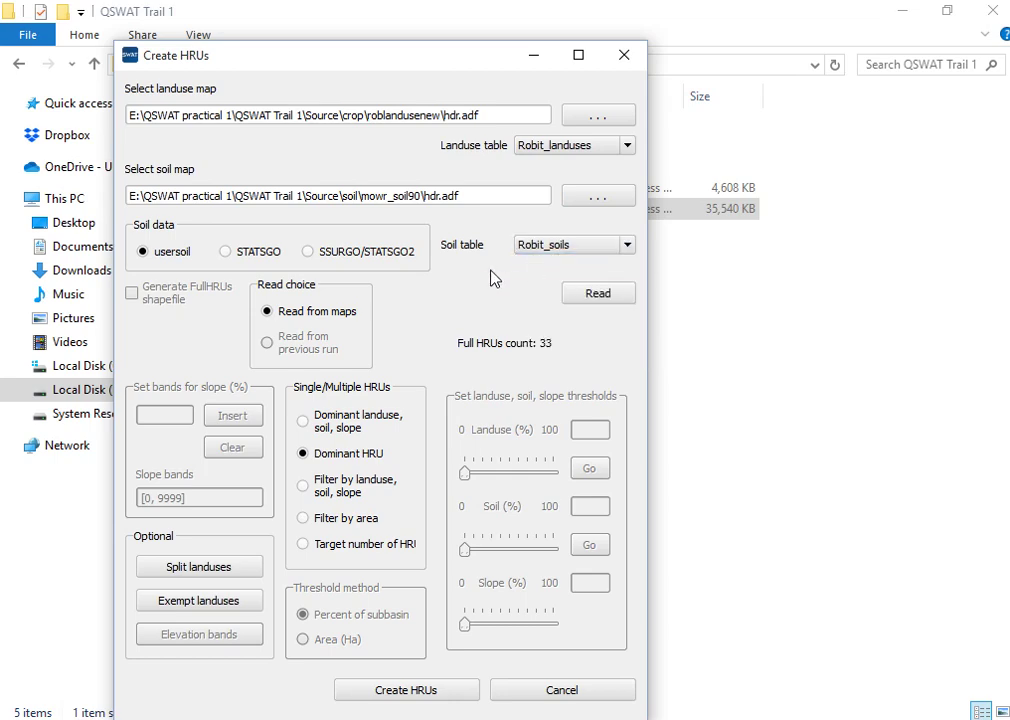
- Minimize the file folder, Create HRUs and QSWAT windows to inspect the layers and watershed map in QGIS
click(902, 11)
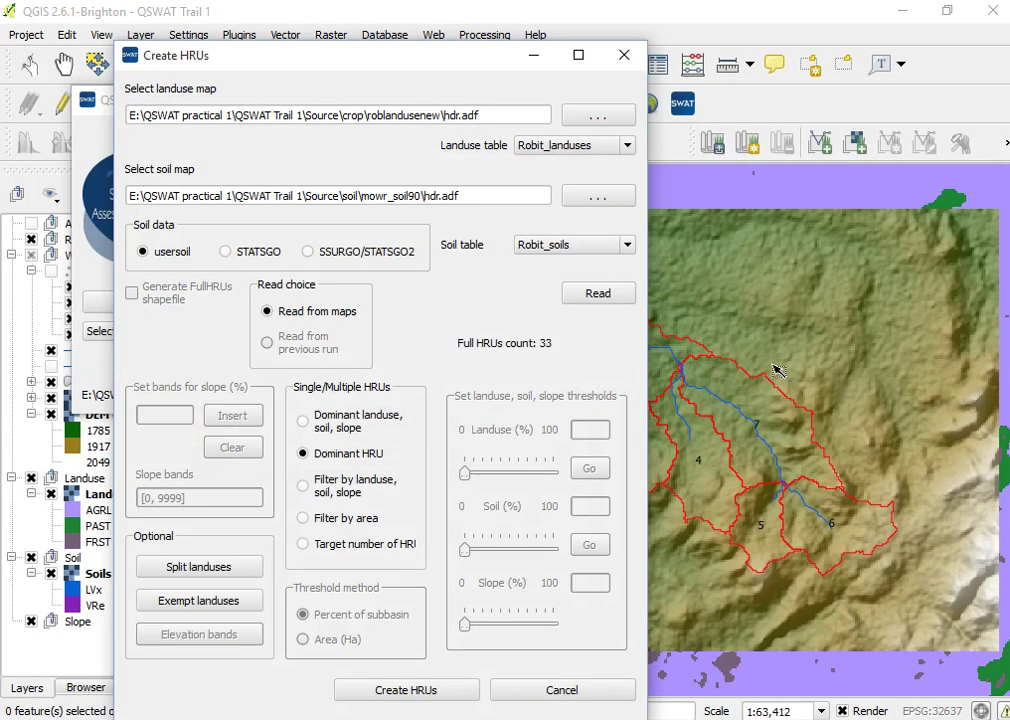
click(536, 57)
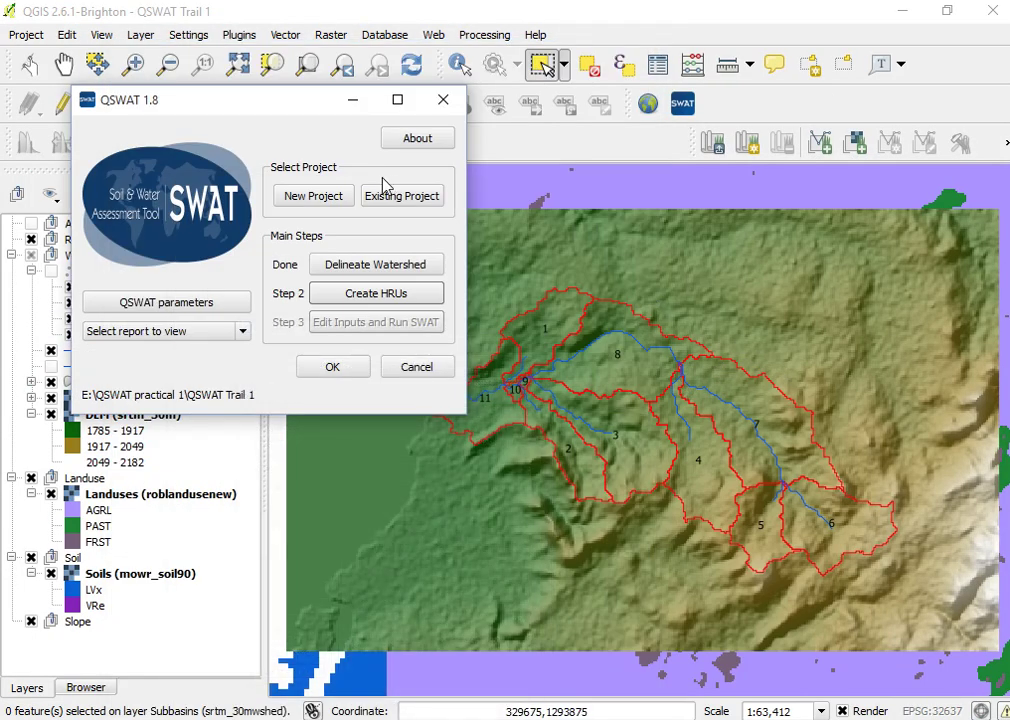
click(352, 99)
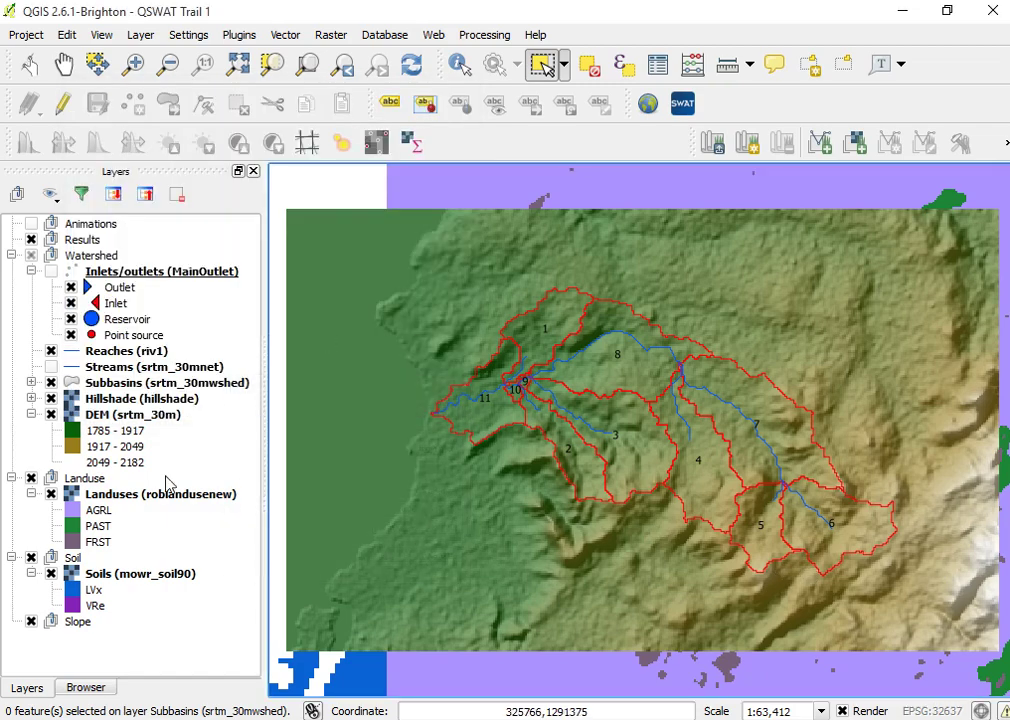
scroll(516, 552, up, 1)
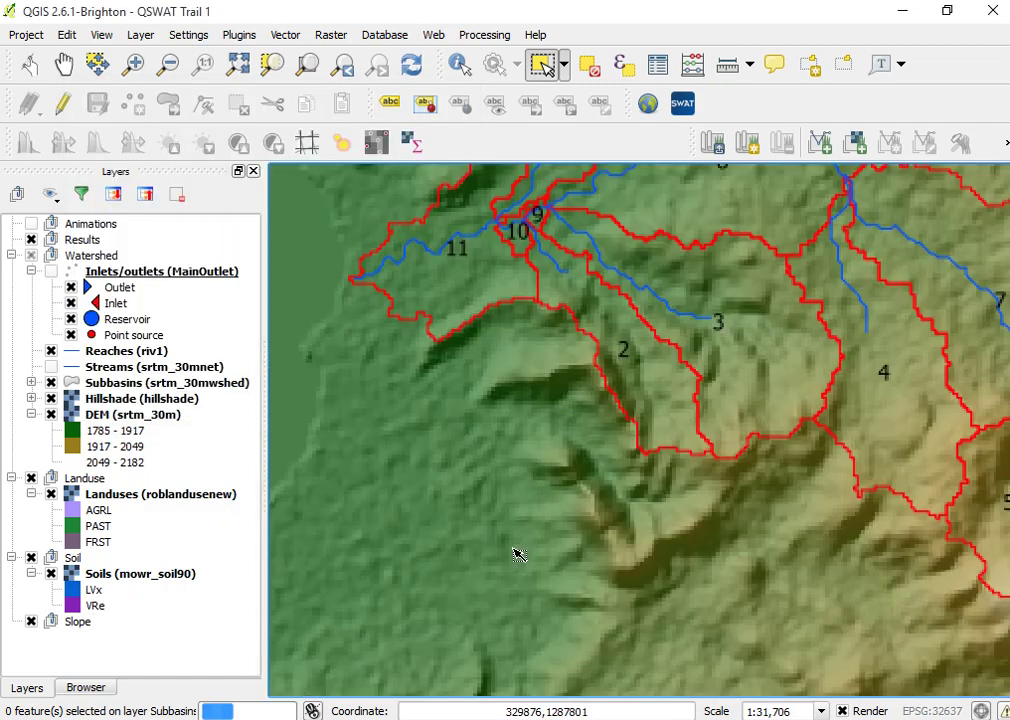
- Hide the DEM (srtm_30m) layer and examine the landuse and soil maps around the watershed subbasins
scroll(515, 556, down, 1)
scroll(515, 557, down, 1)
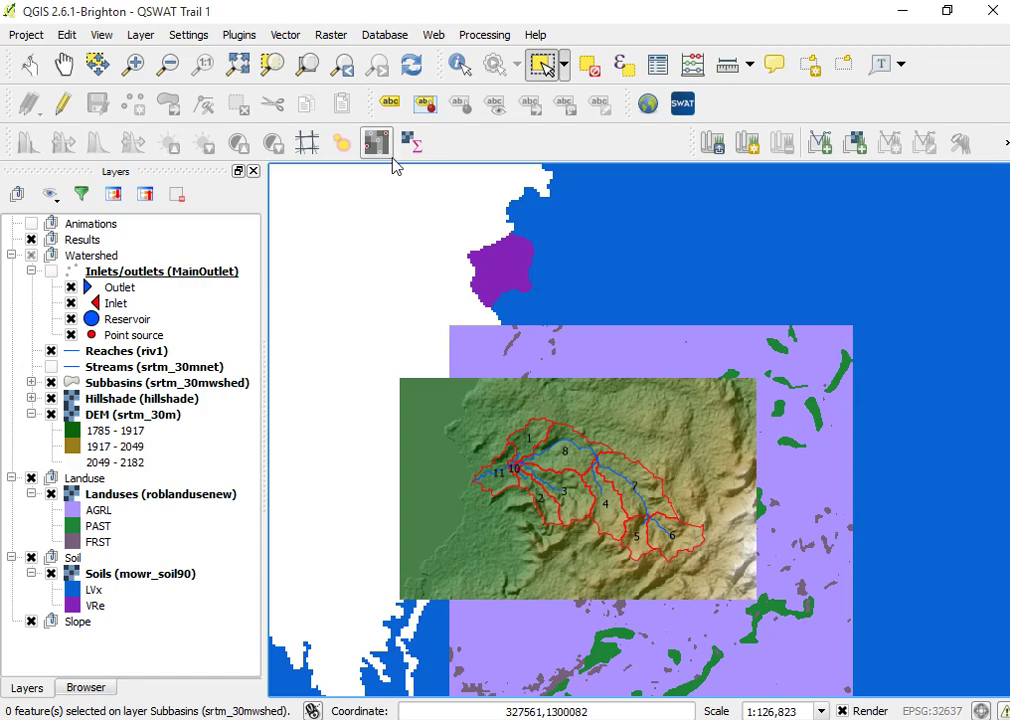
click(51, 414)
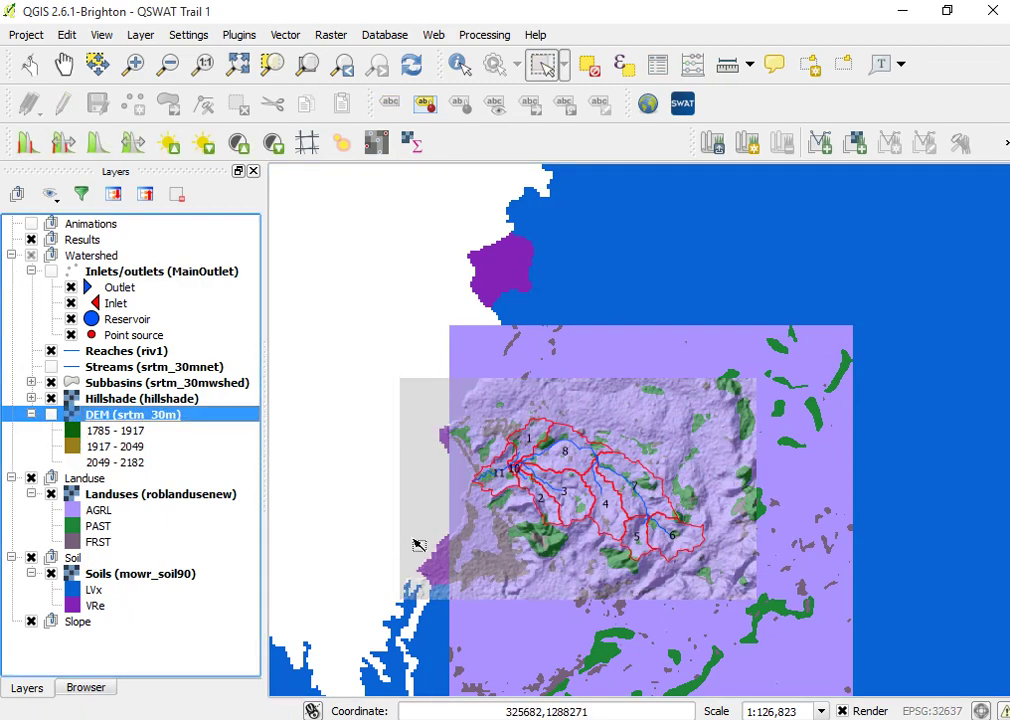
scroll(570, 460, down, 3)
scroll(570, 475, up, 2)
scroll(567, 474, up, 1)
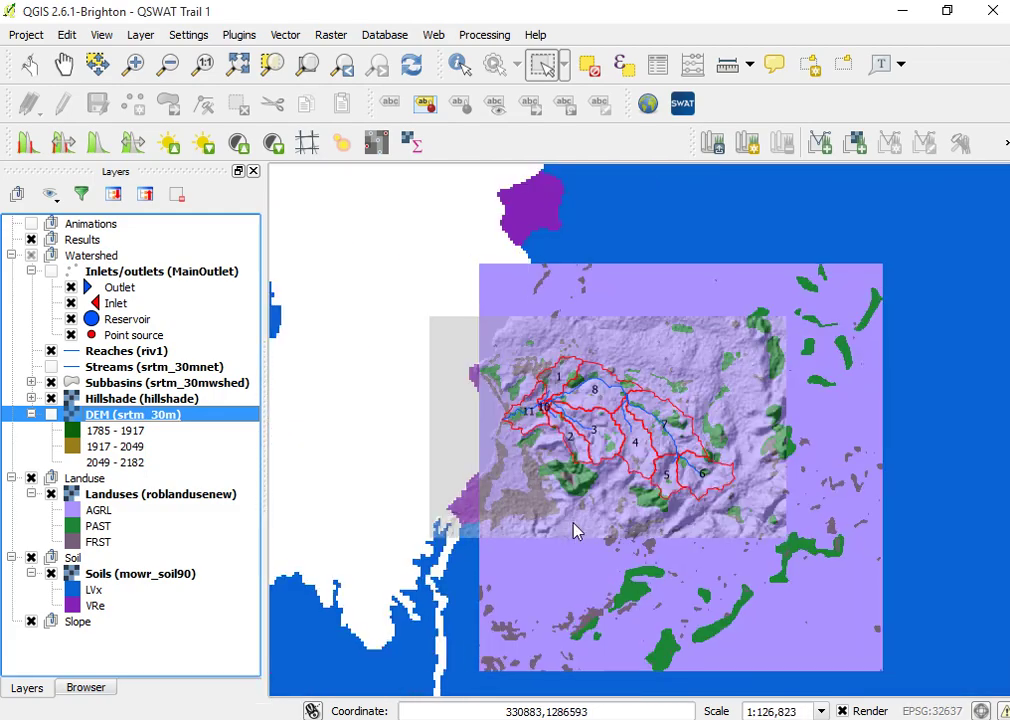
scroll(566, 478, up, 1)
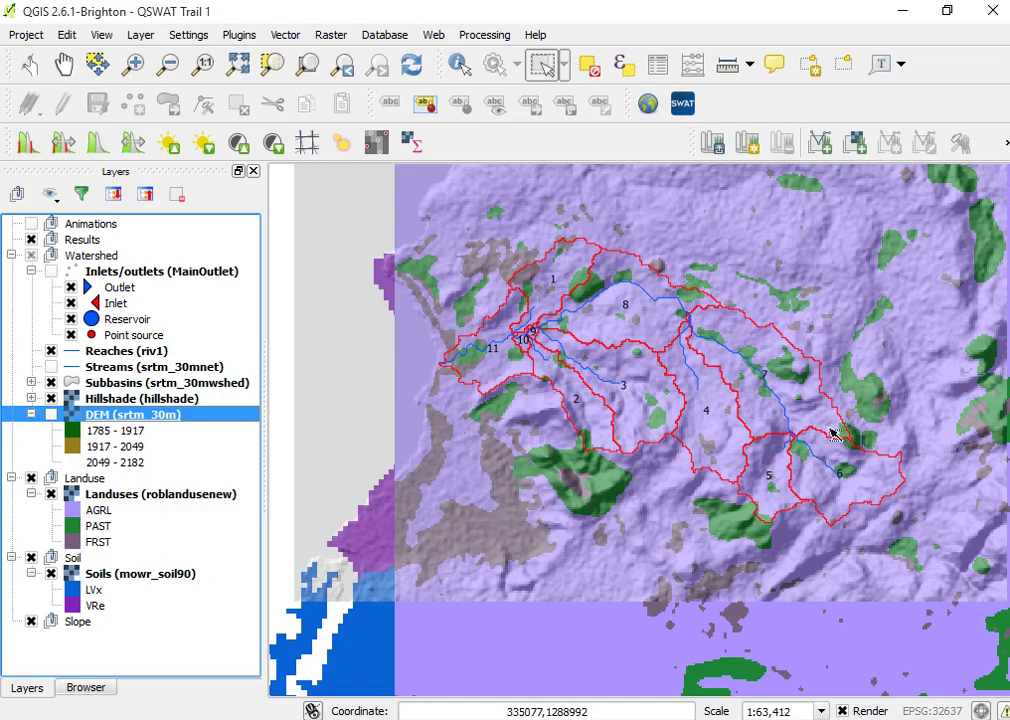
scroll(832, 436, up, 2)
scroll(888, 487, down, 3)
scroll(920, 460, up, 1)
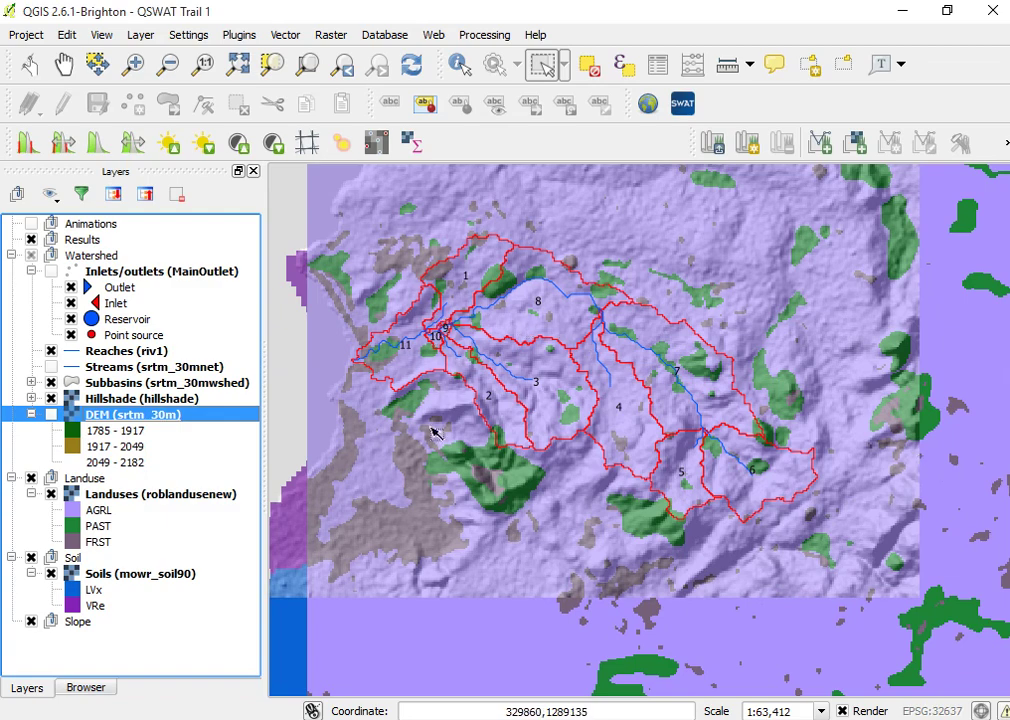
- Return to the Create HRUs window and compare the Dominant landuse, soil, slope and Dominant HRU options
click(643, 666)
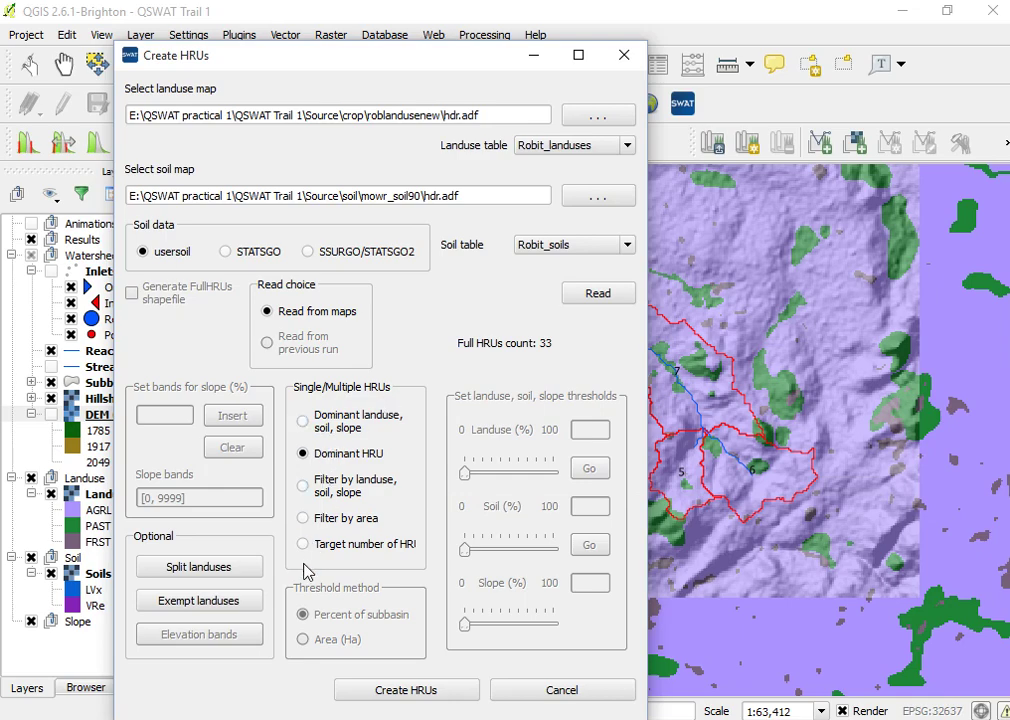
click(304, 424)
click(304, 453)
key(F2)
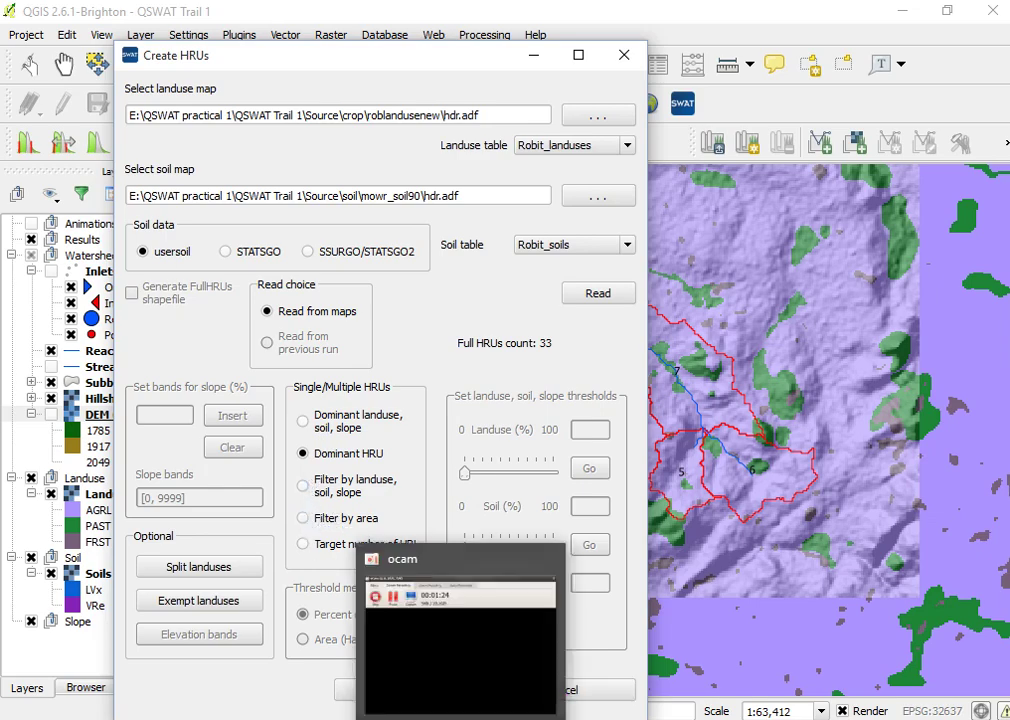
click(161, 196)
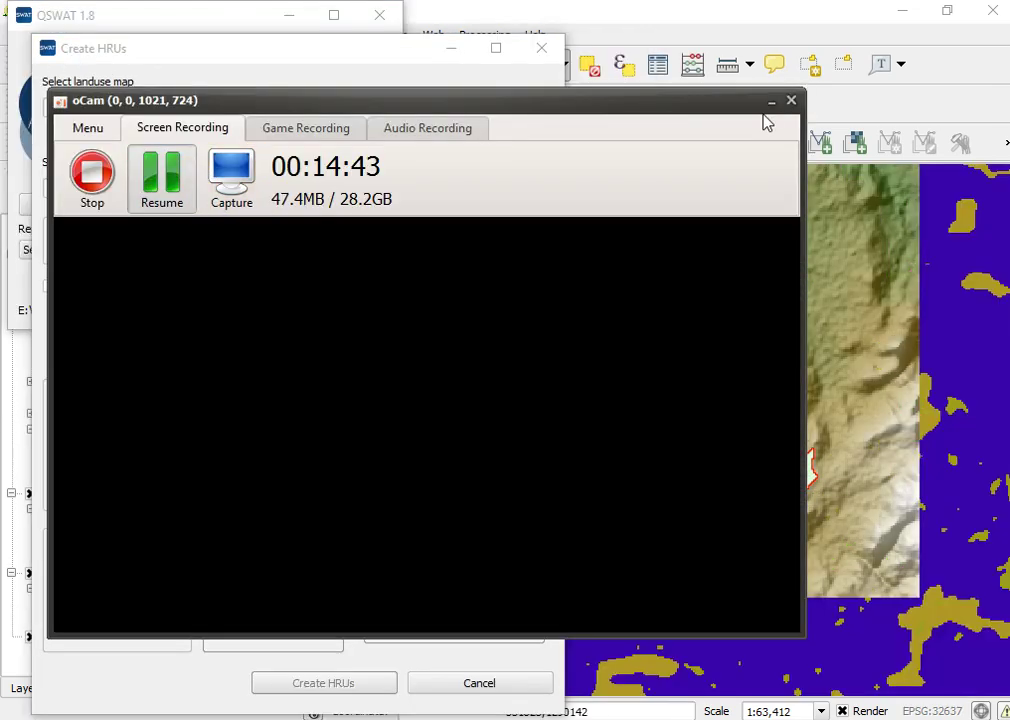
click(771, 102)
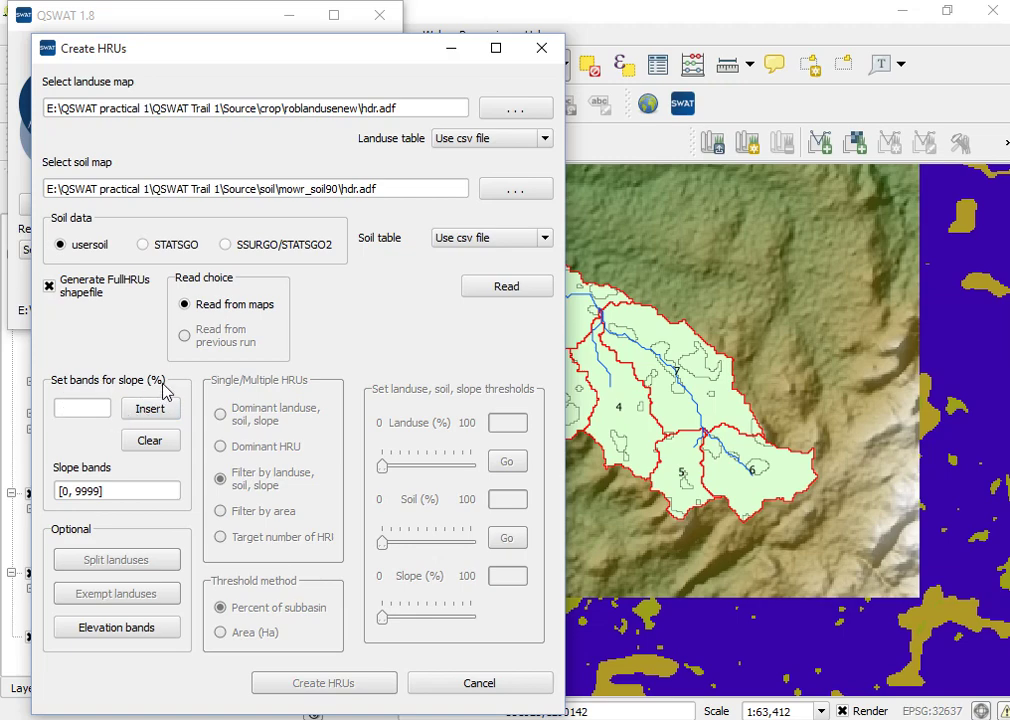
- Insert slope band limits at 5% and 15% in the Create HRUs window
click(90, 408)
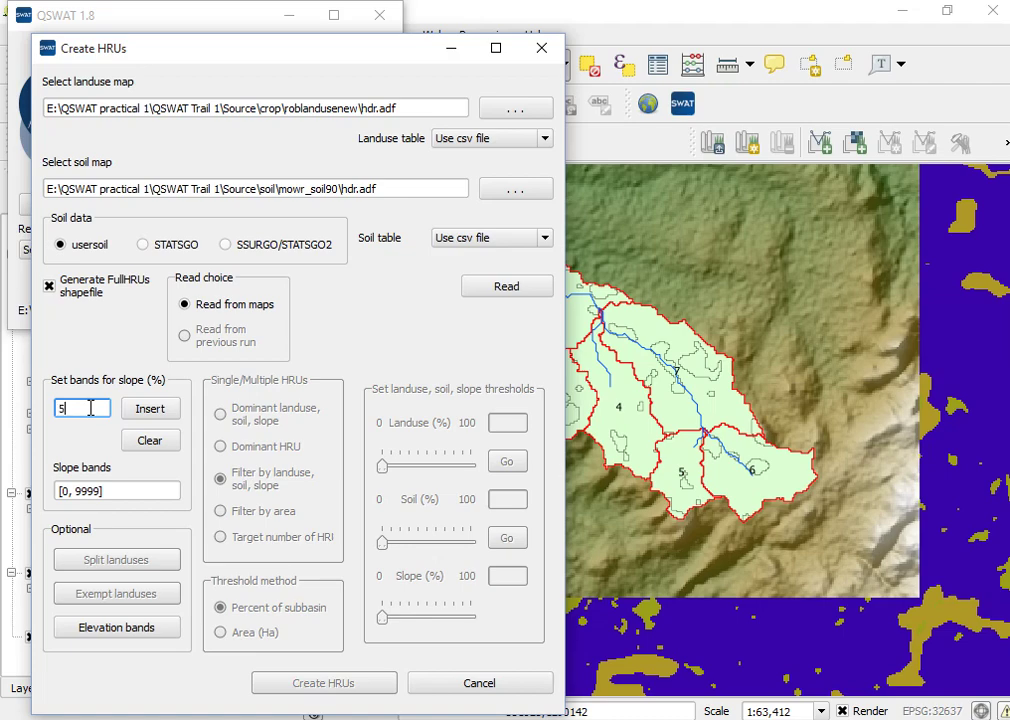
click(162, 414)
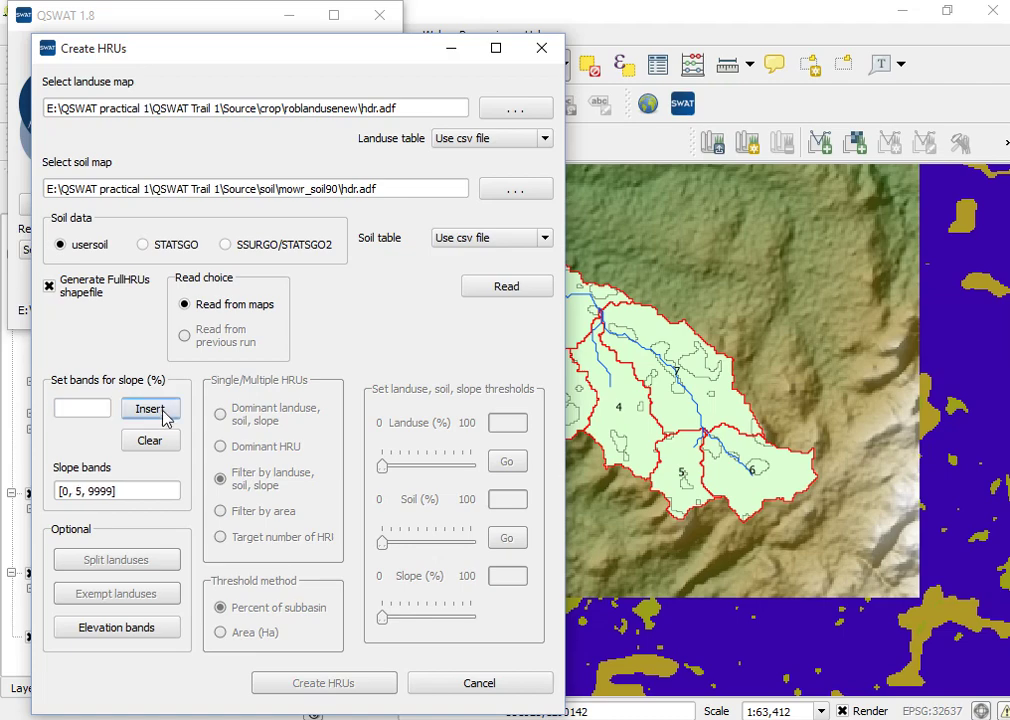
click(93, 409)
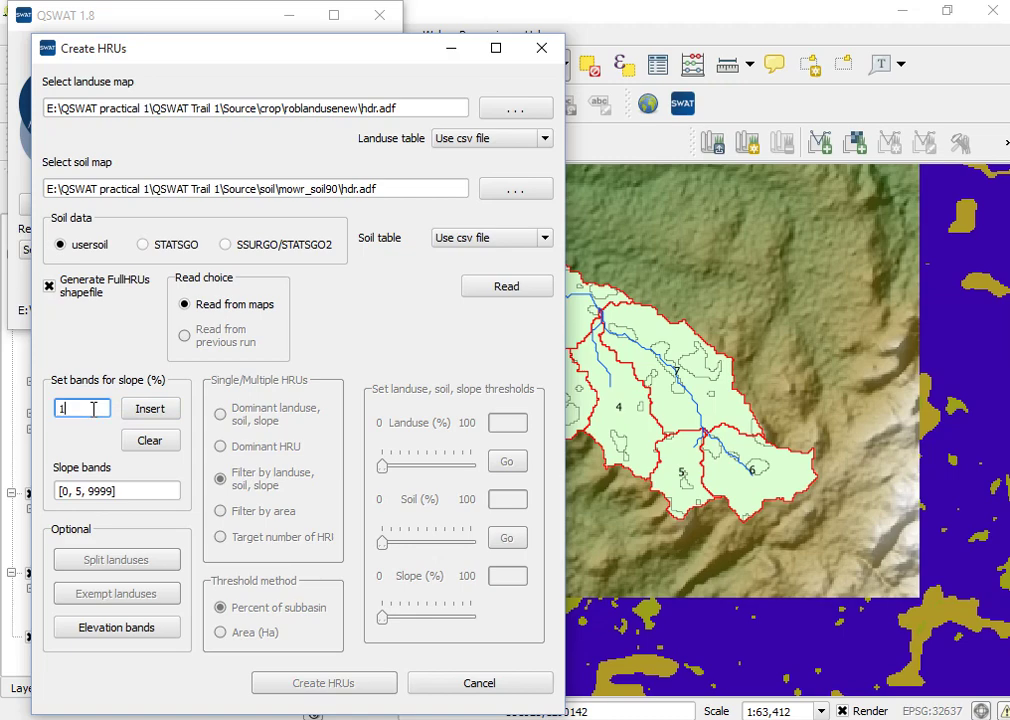
text(15)
click(158, 412)
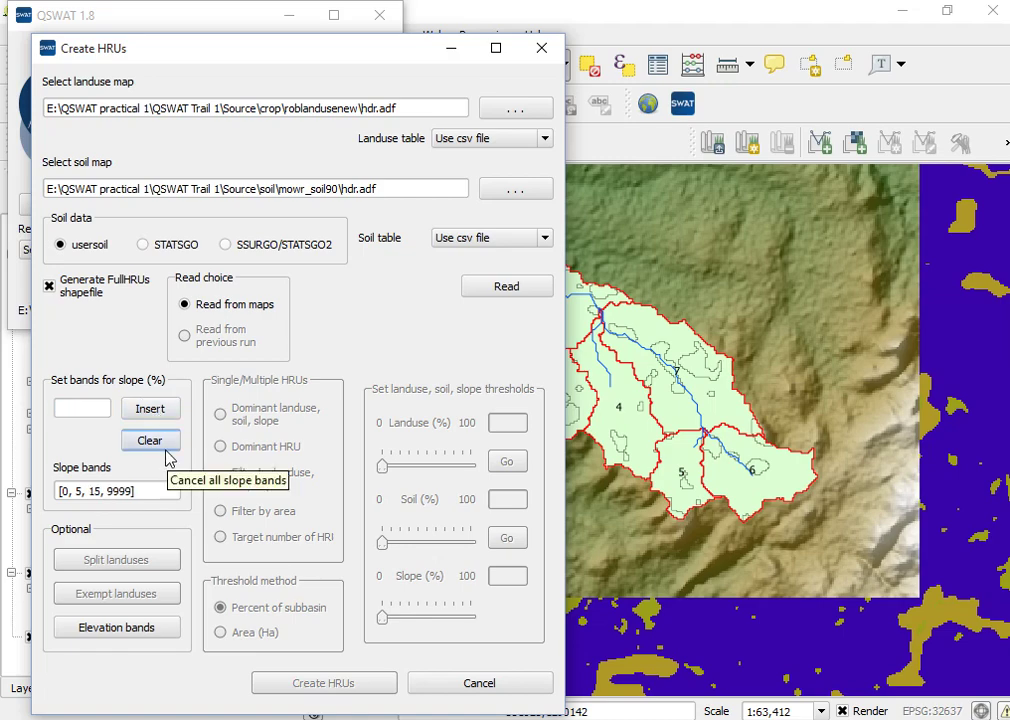
- Read the landuse and soil maps using the Robit_landuses and Robit_soils lookup CSV files from the ExampleDataset folder
click(492, 290)
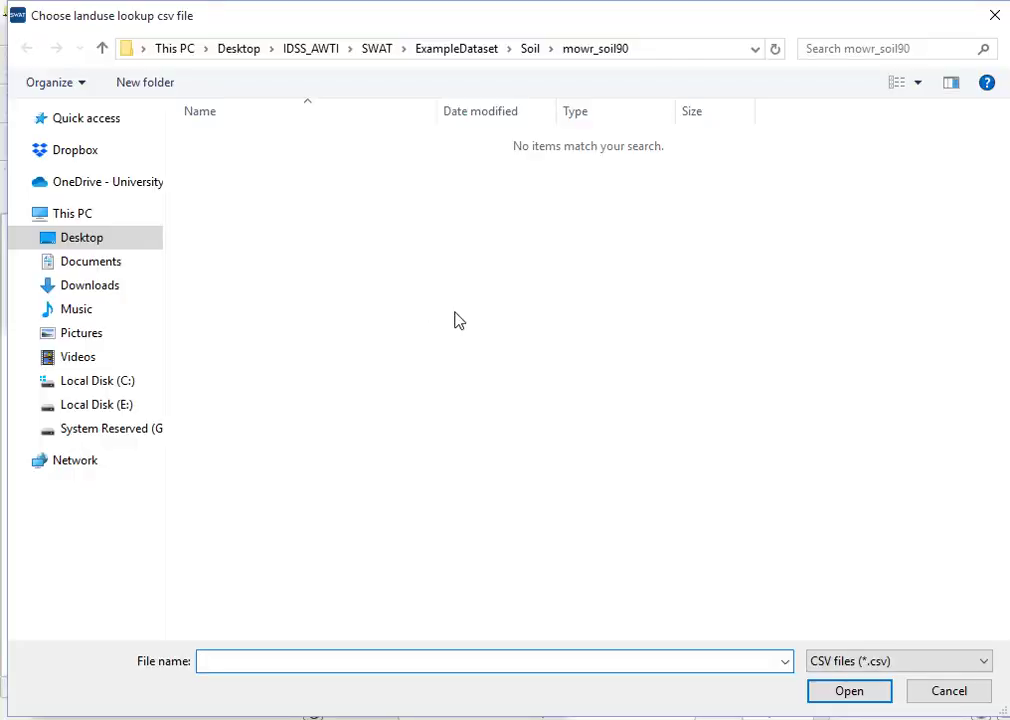
click(102, 49)
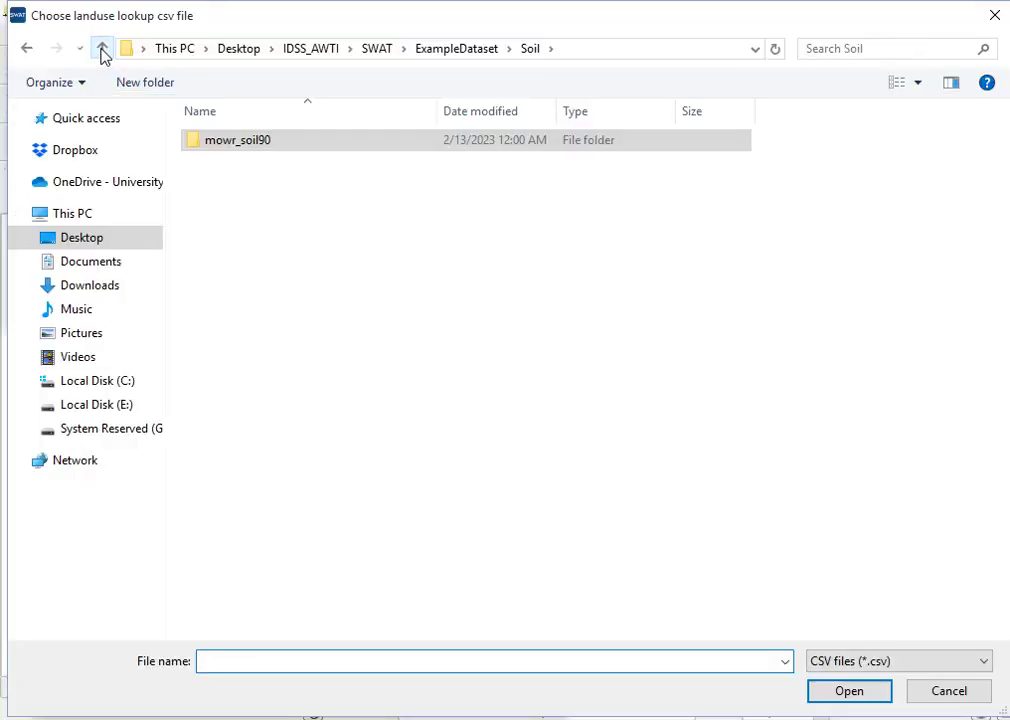
click(102, 49)
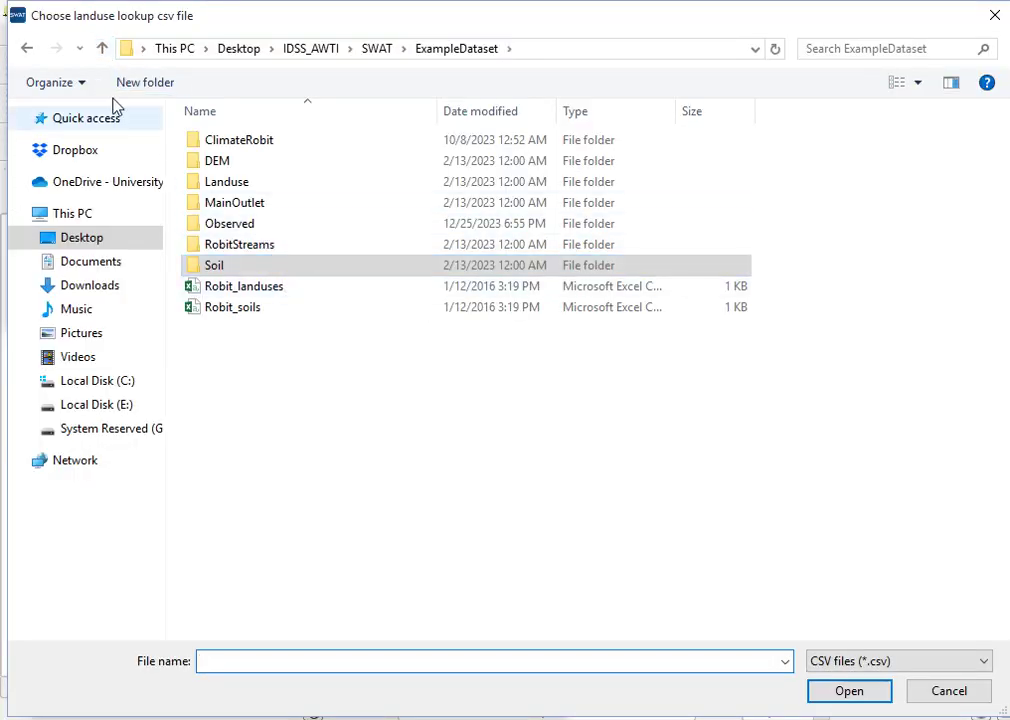
click(252, 290)
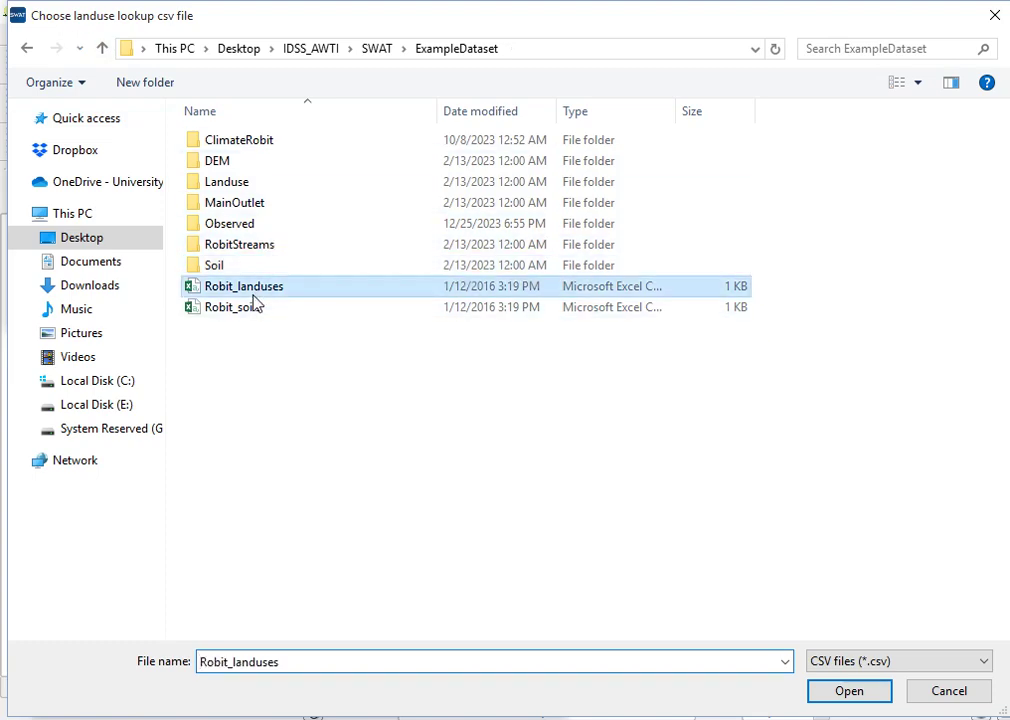
click(849, 692)
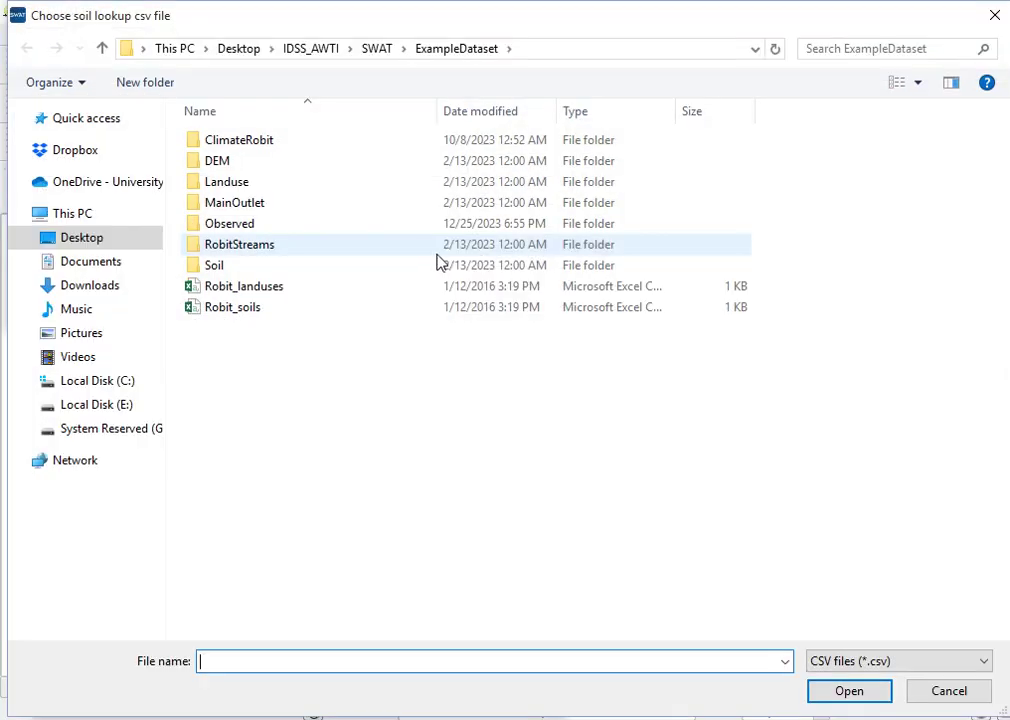
click(290, 308)
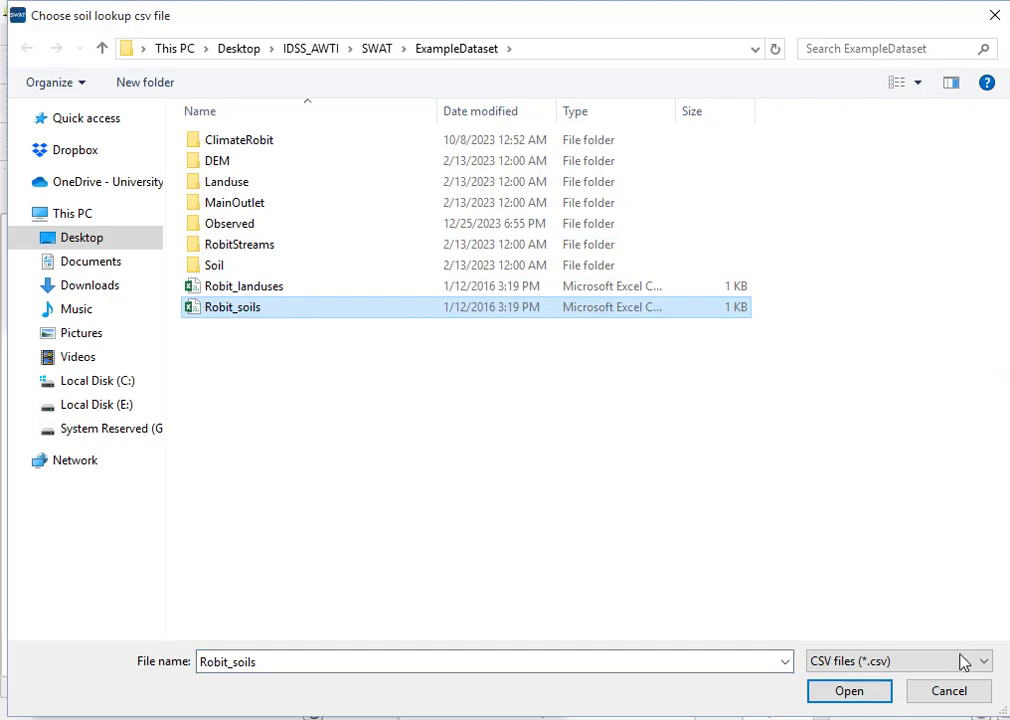
click(873, 693)
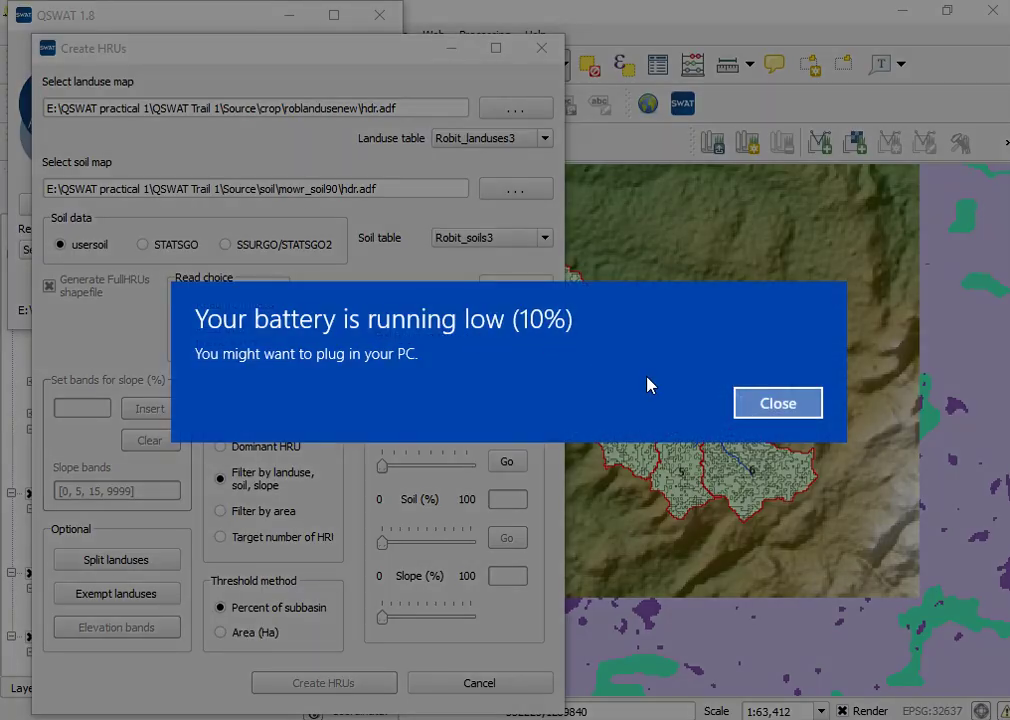
click(766, 402)
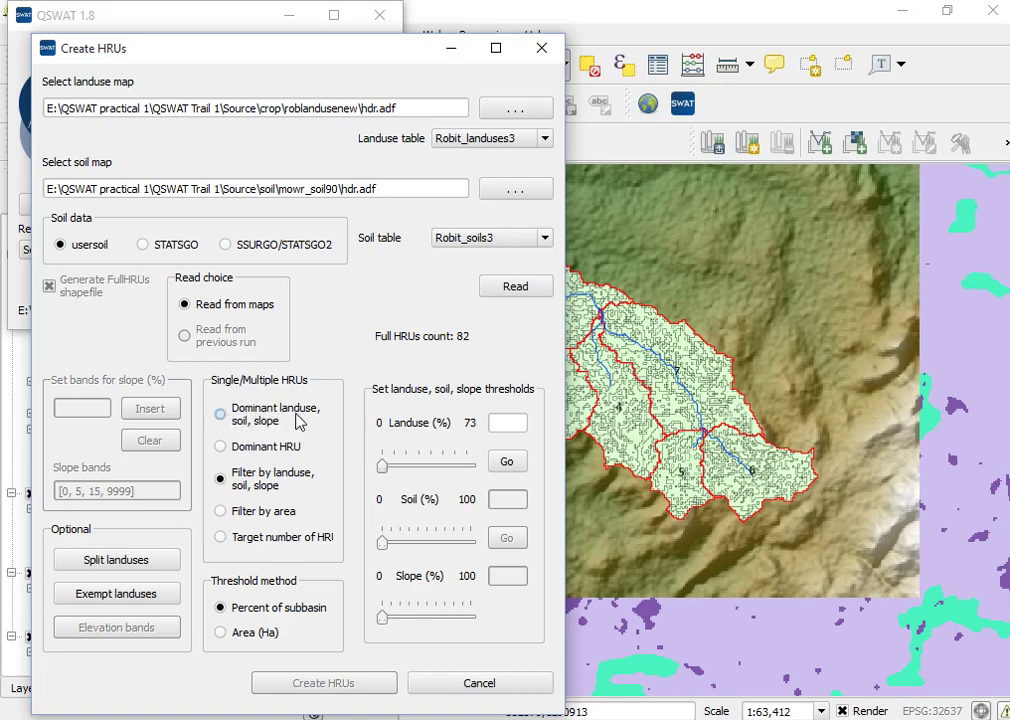
- Look through the single/multiple HRU options, including dominant, filter by area and target number of HRUs
click(222, 416)
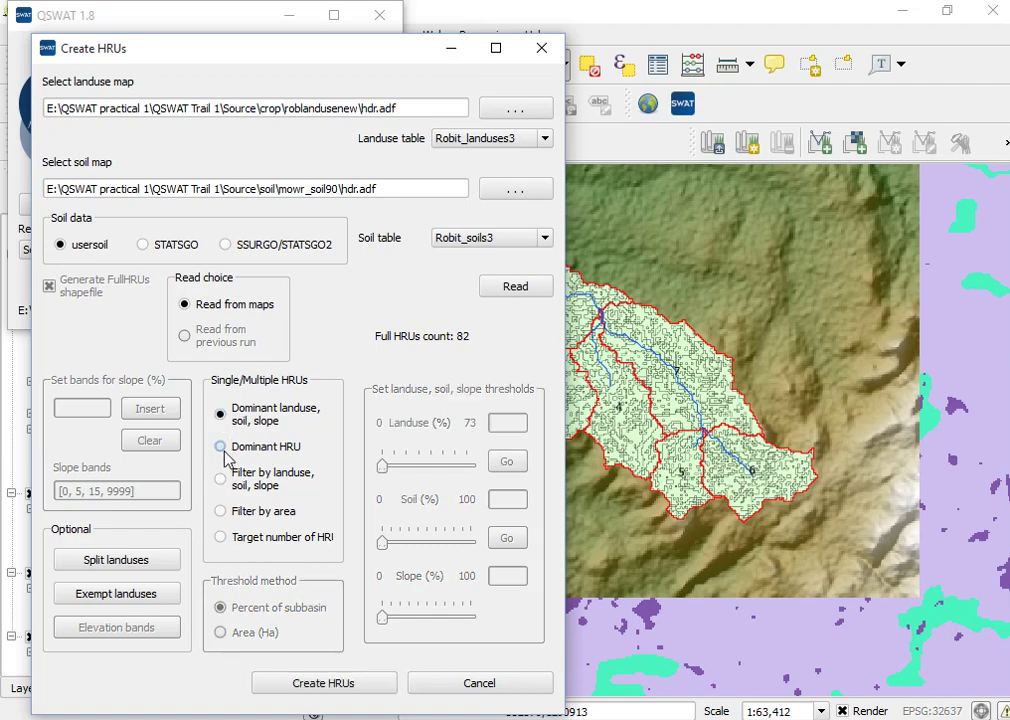
click(221, 450)
click(221, 479)
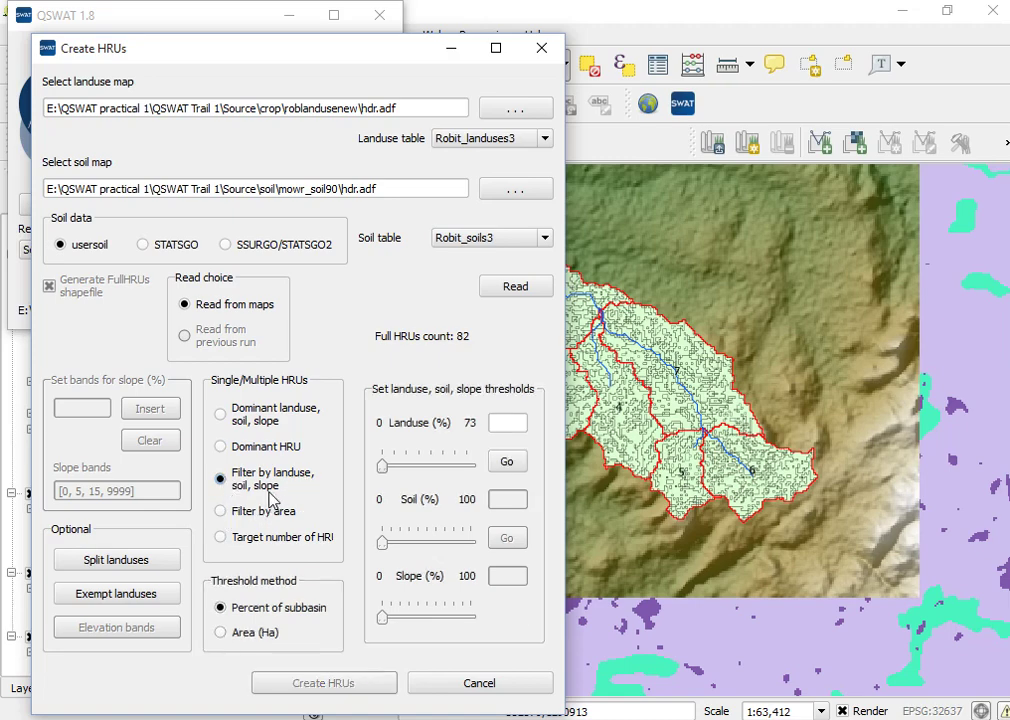
click(221, 512)
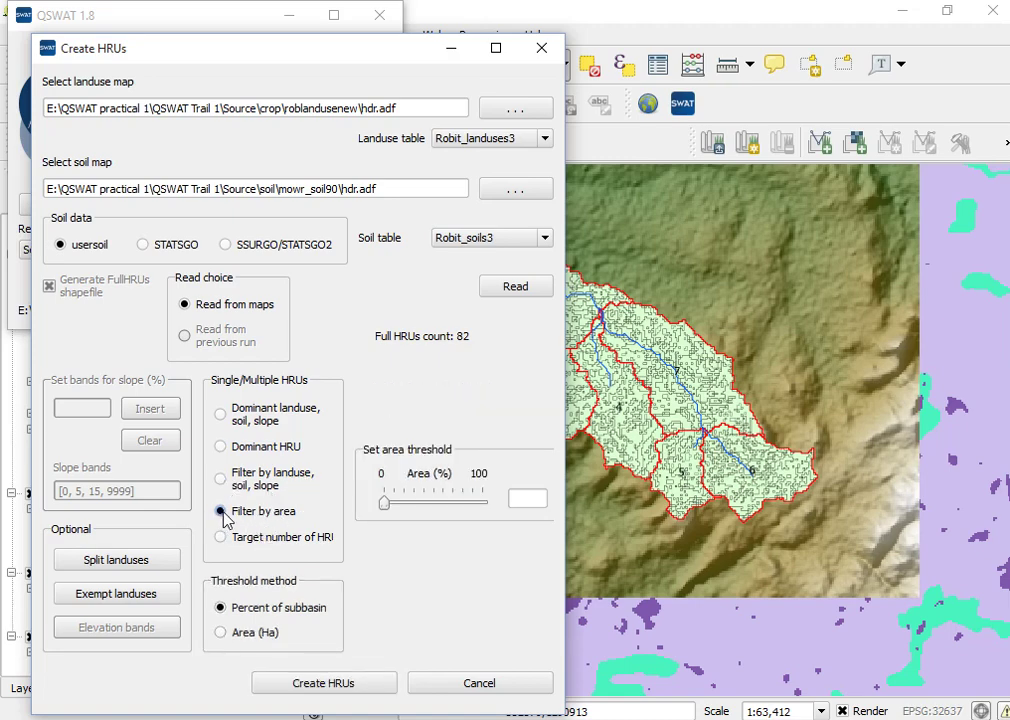
click(221, 538)
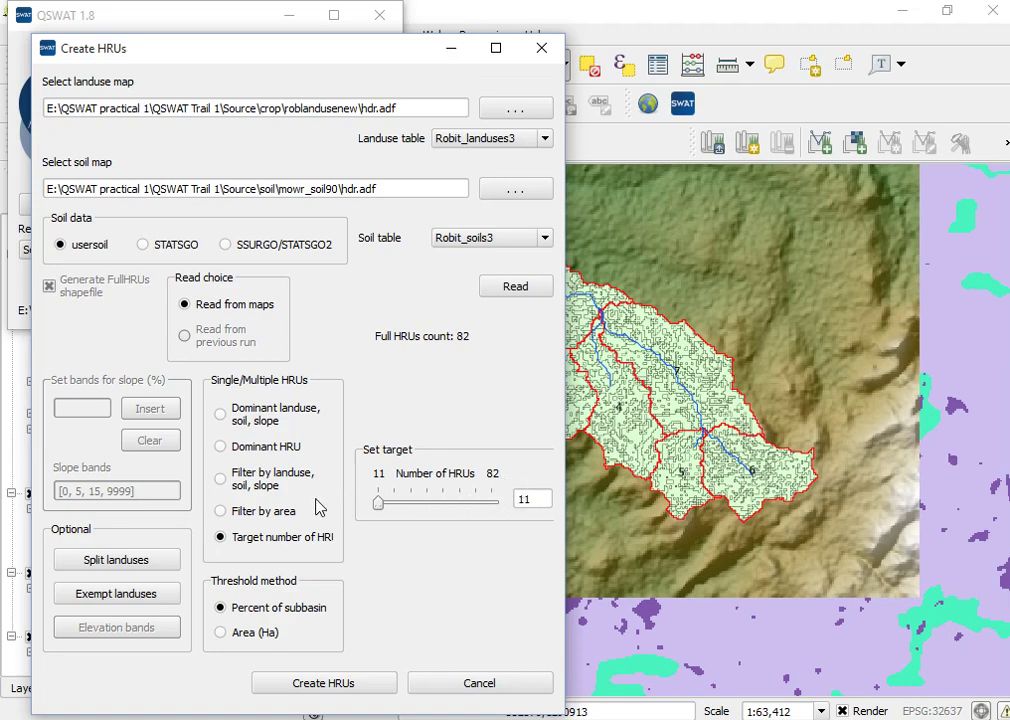
click(247, 516)
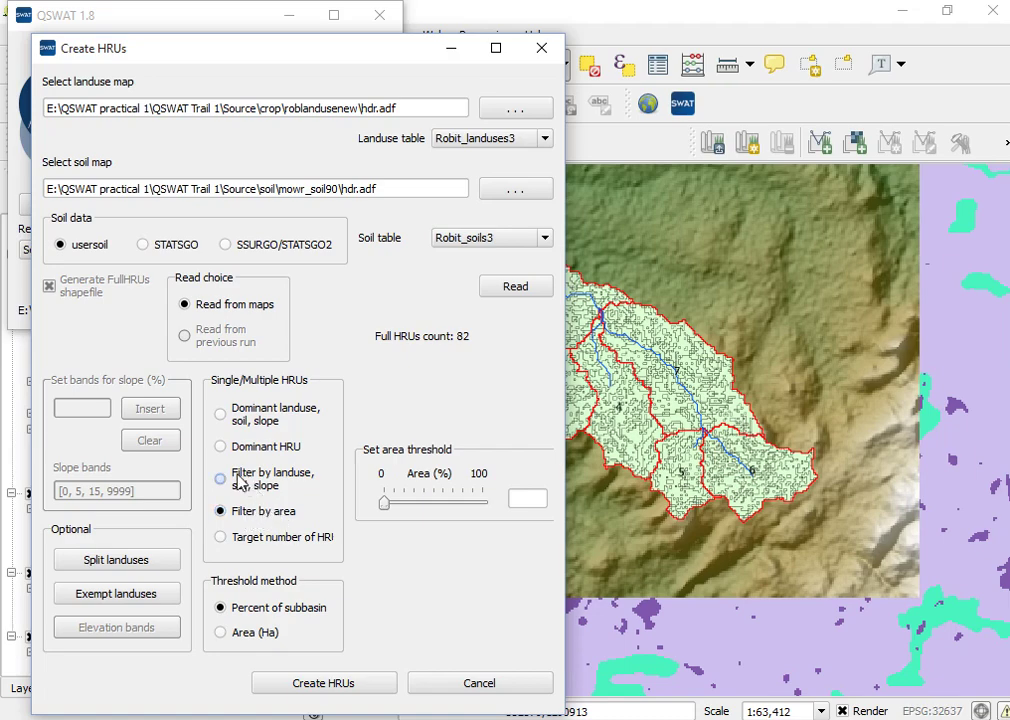
- Create the HRUs filtered by landuse, soil and slope, with each of the three thresholds set to 10%
click(240, 481)
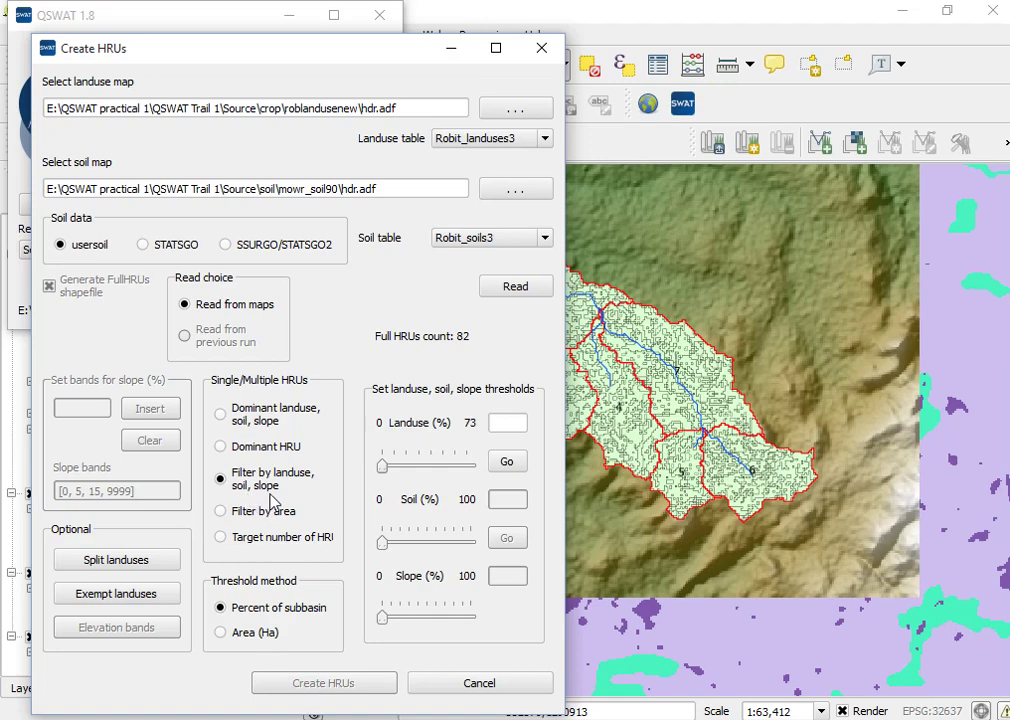
click(500, 422)
text(10)
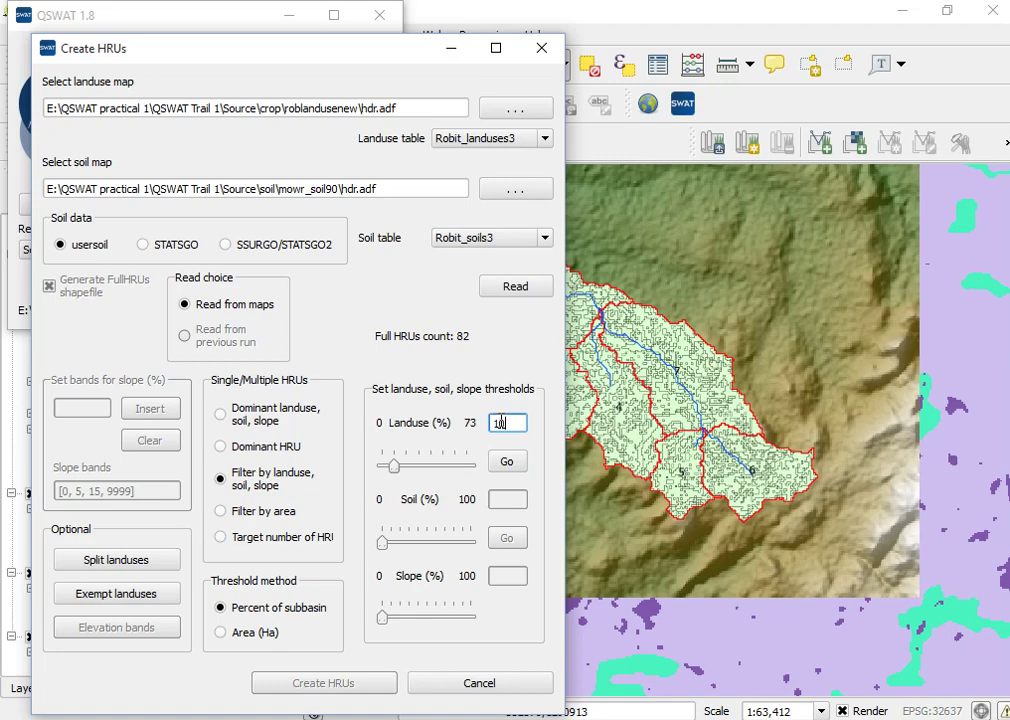
click(507, 464)
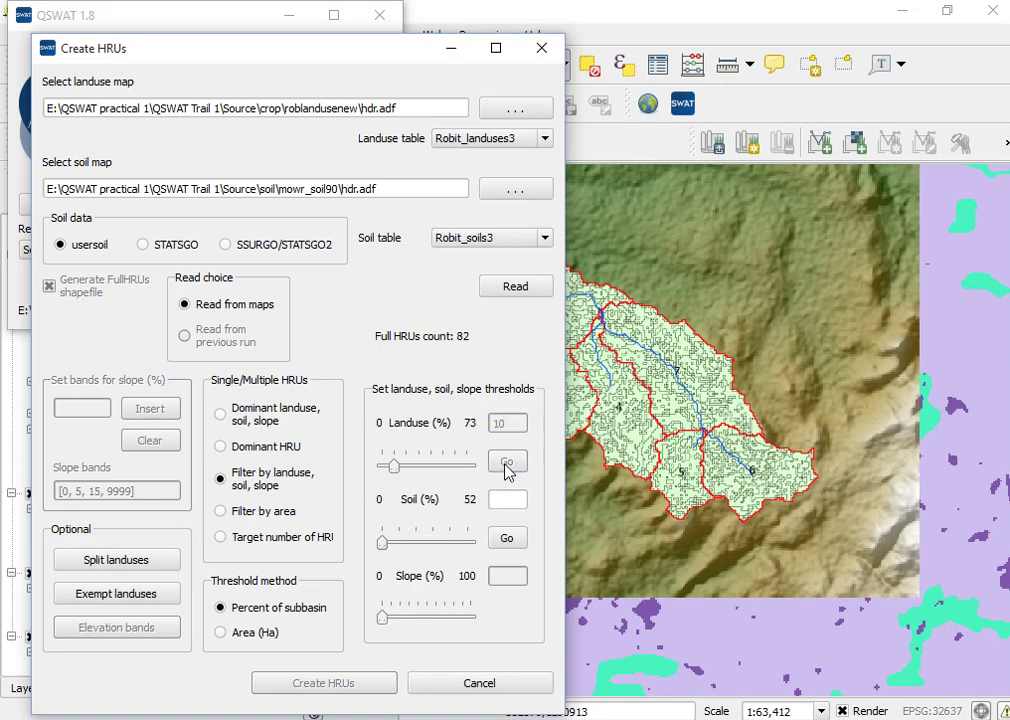
click(508, 500)
text(10)
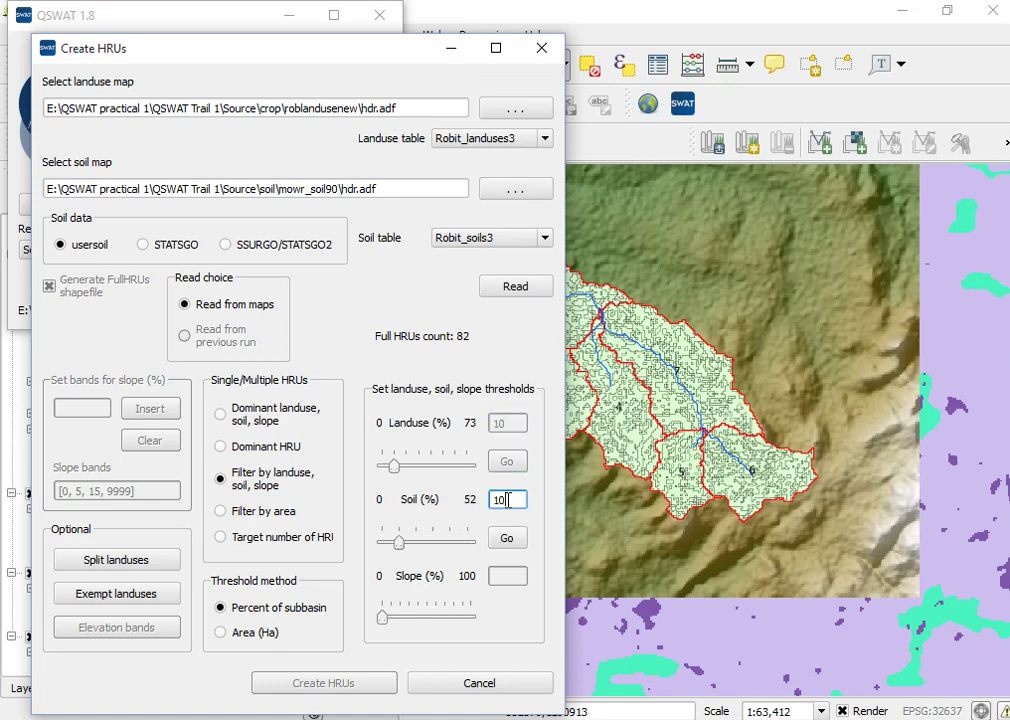
click(507, 541)
click(521, 577)
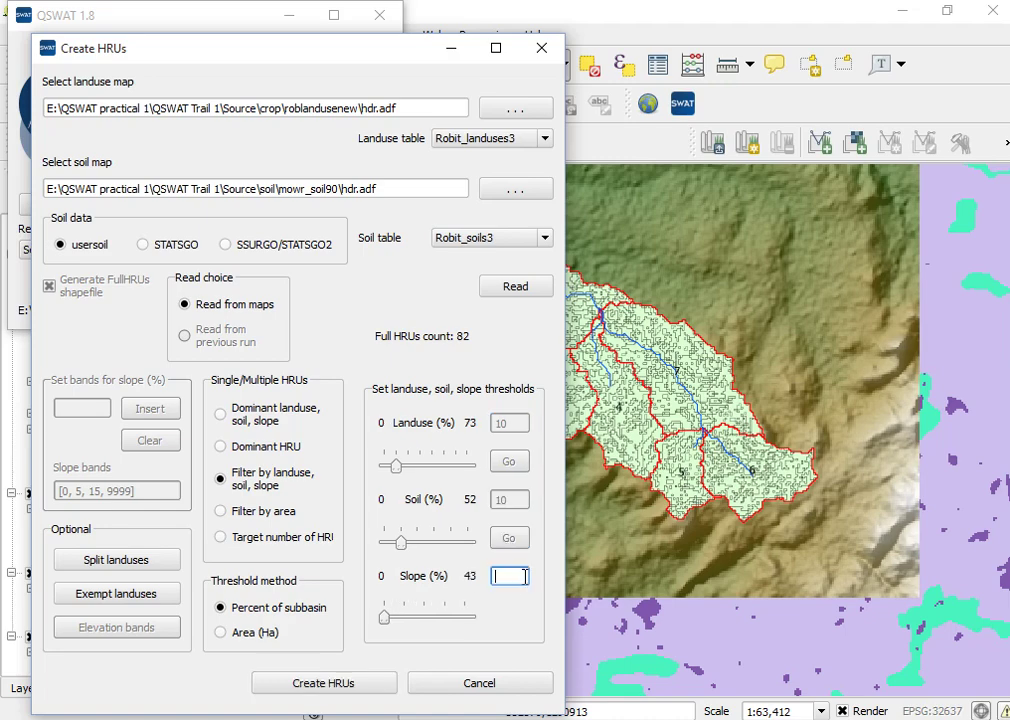
text(10)
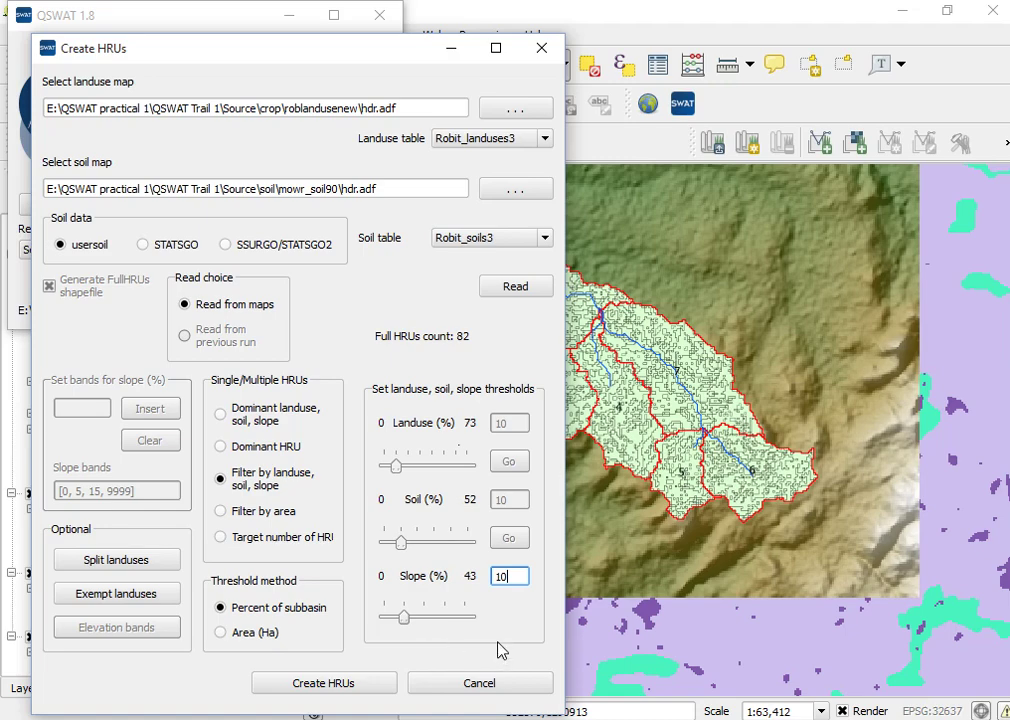
click(362, 686)
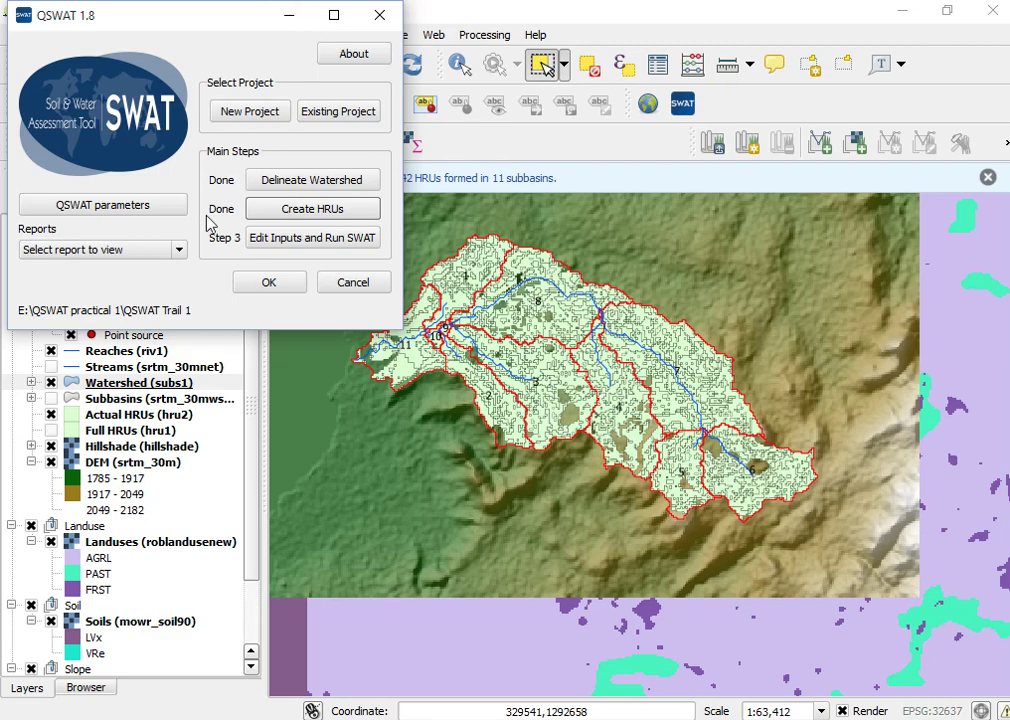
- Open the HRUs report to view the landuse, soil, slope and HRU distribution
click(178, 252)
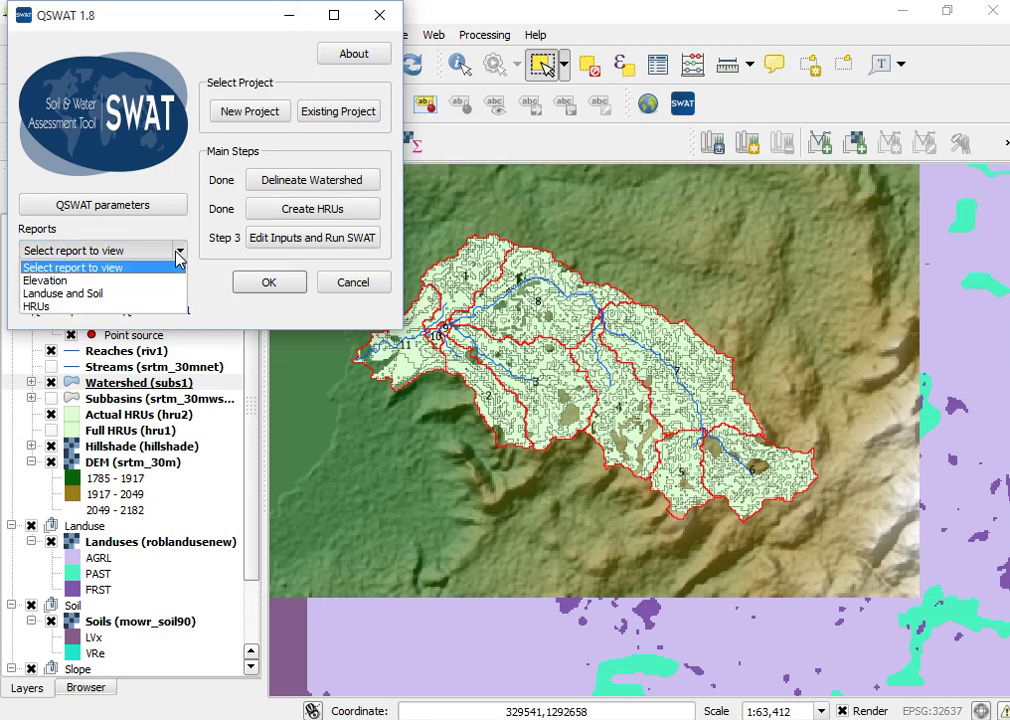
click(121, 308)
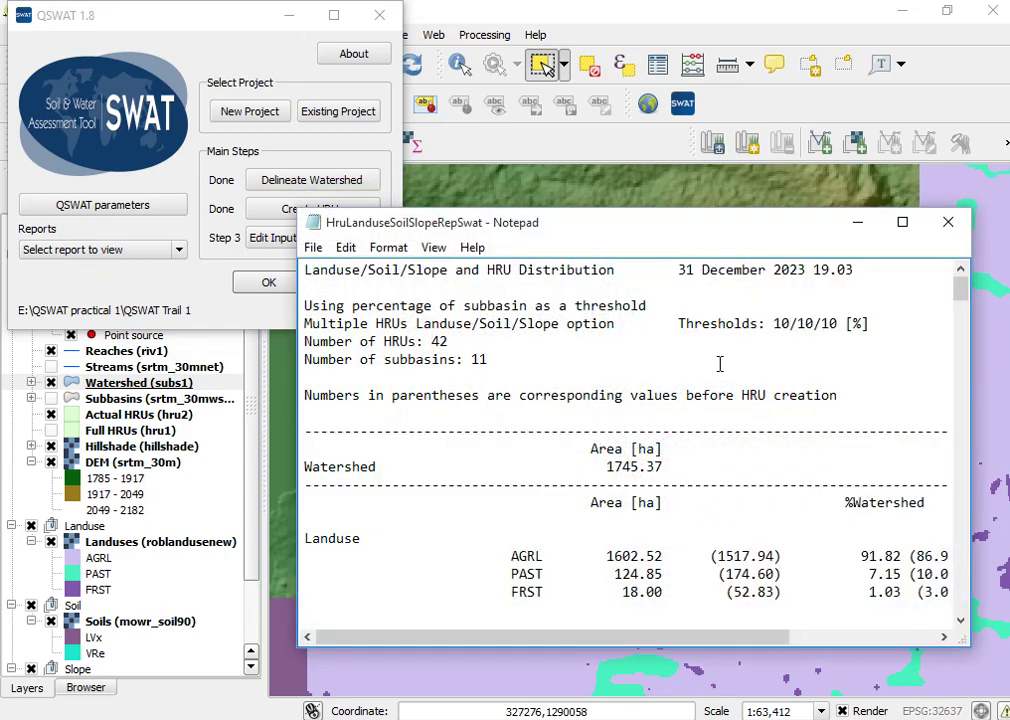
- Read through the subbasin breakdown in the HRU distribution report and close the report
scroll(620, 520, down, 20)
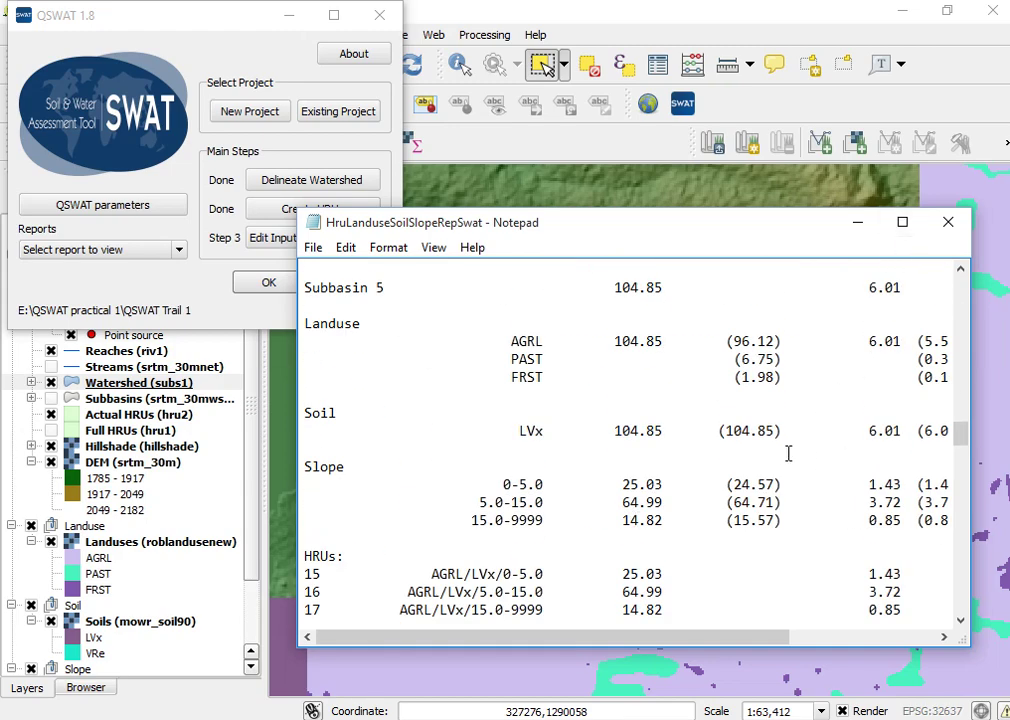
click(948, 221)
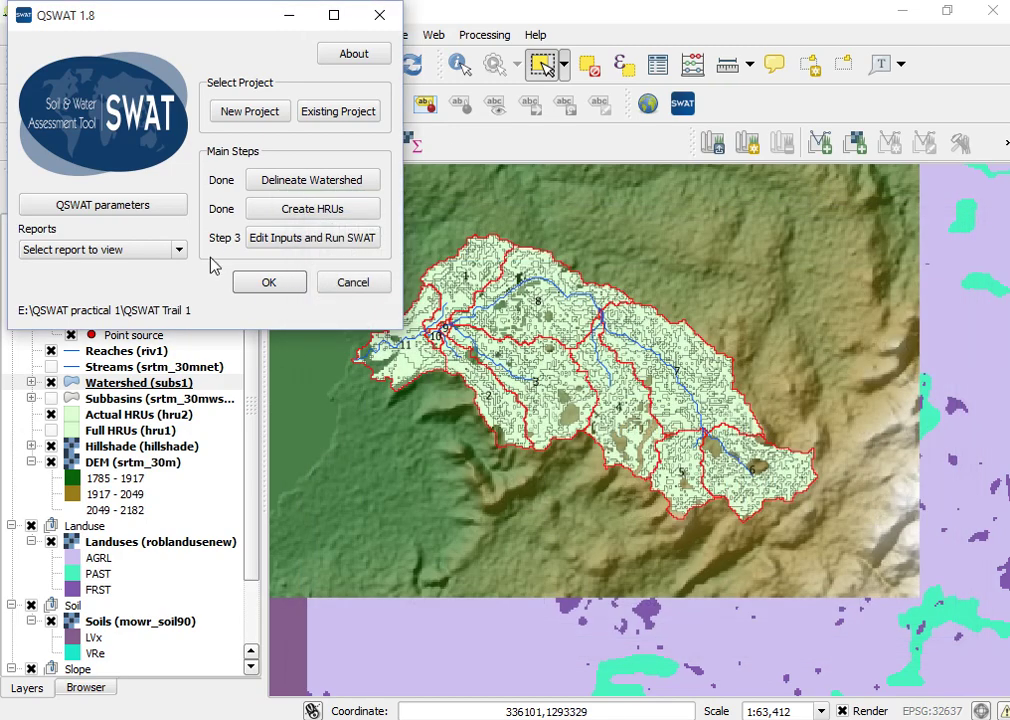
- Open the Landuse and Soil report, read through its landuse, soil and slope areas per subbasin, and close it
click(179, 250)
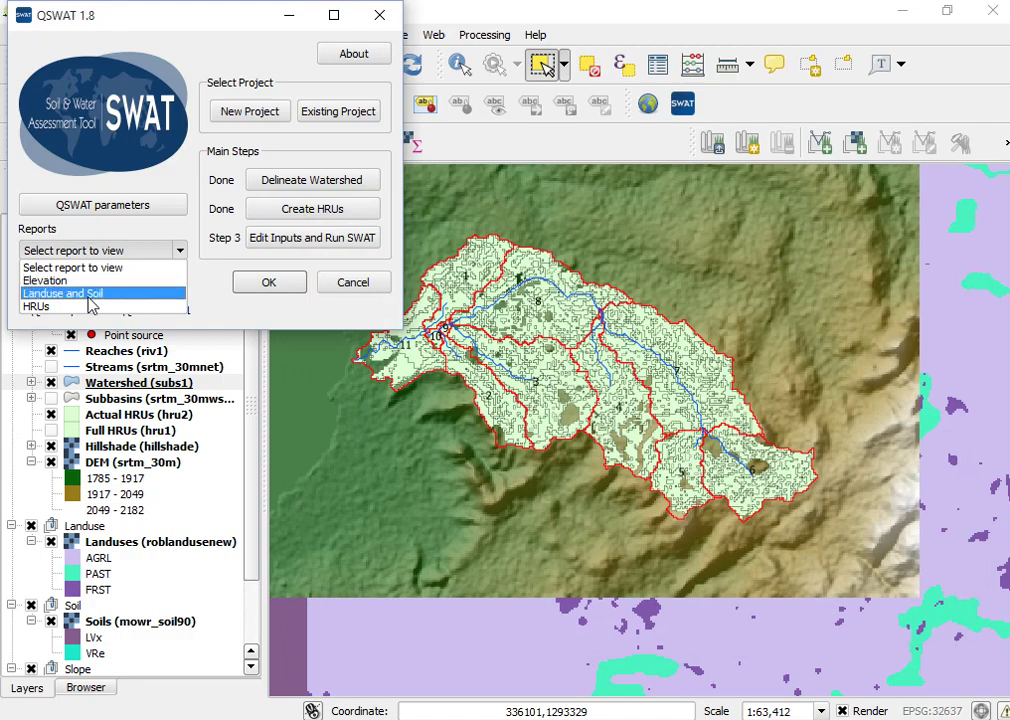
click(85, 291)
scroll(706, 304, down, 20)
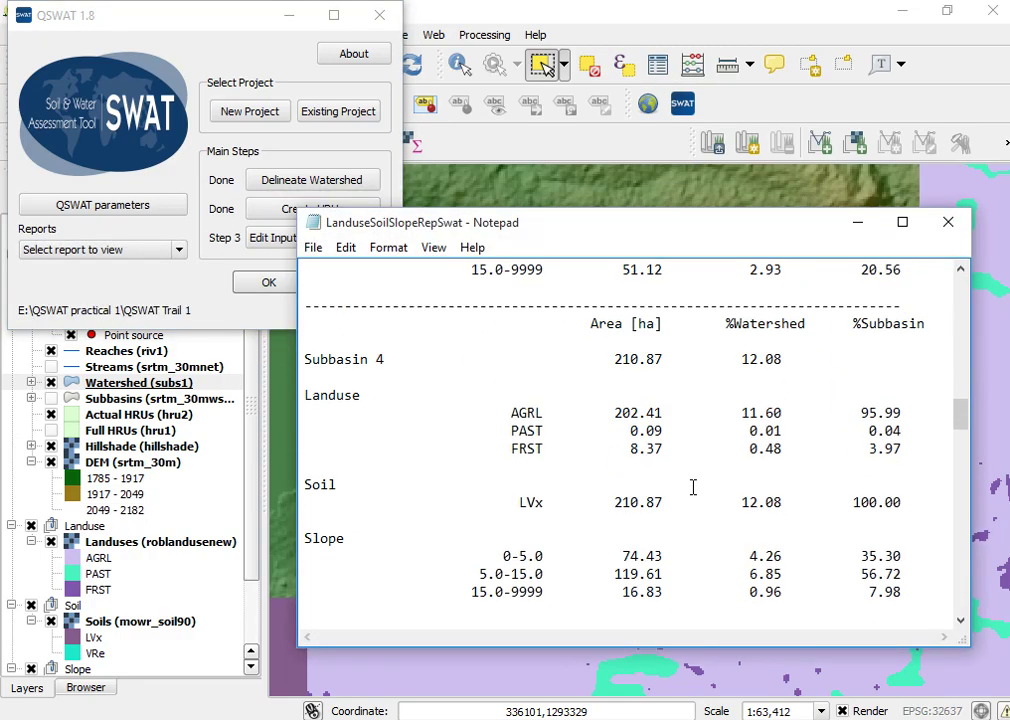
scroll(698, 487, down, 8)
click(948, 221)
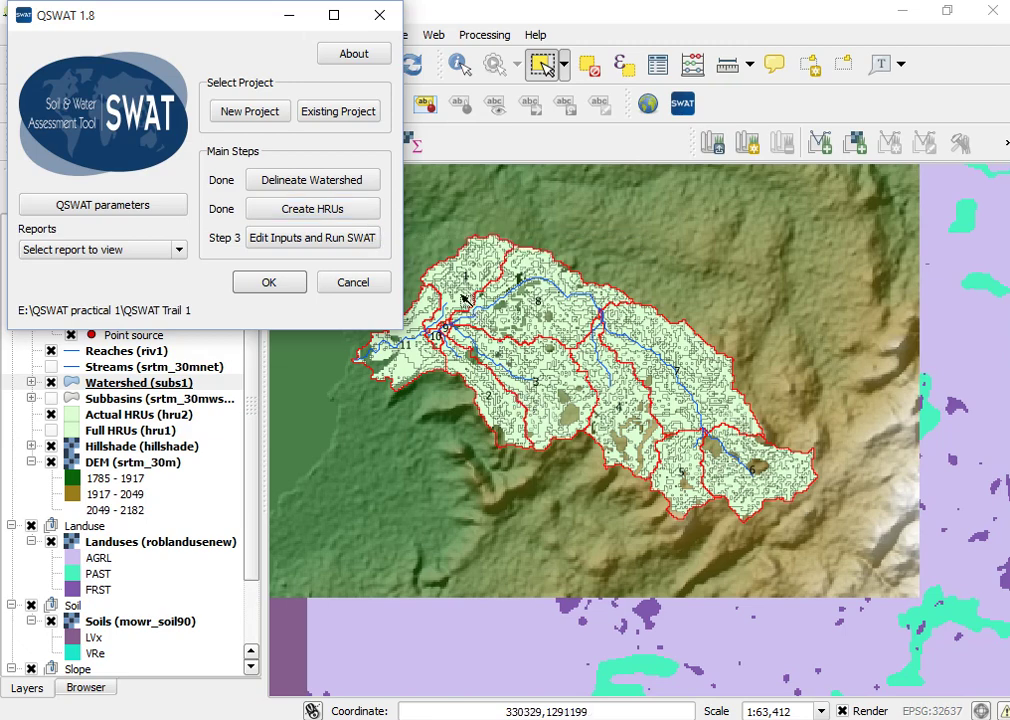
- Minimize the QSWAT window to examine the watershed's HRU map, dismiss the low-battery notice, and restore the window
click(289, 14)
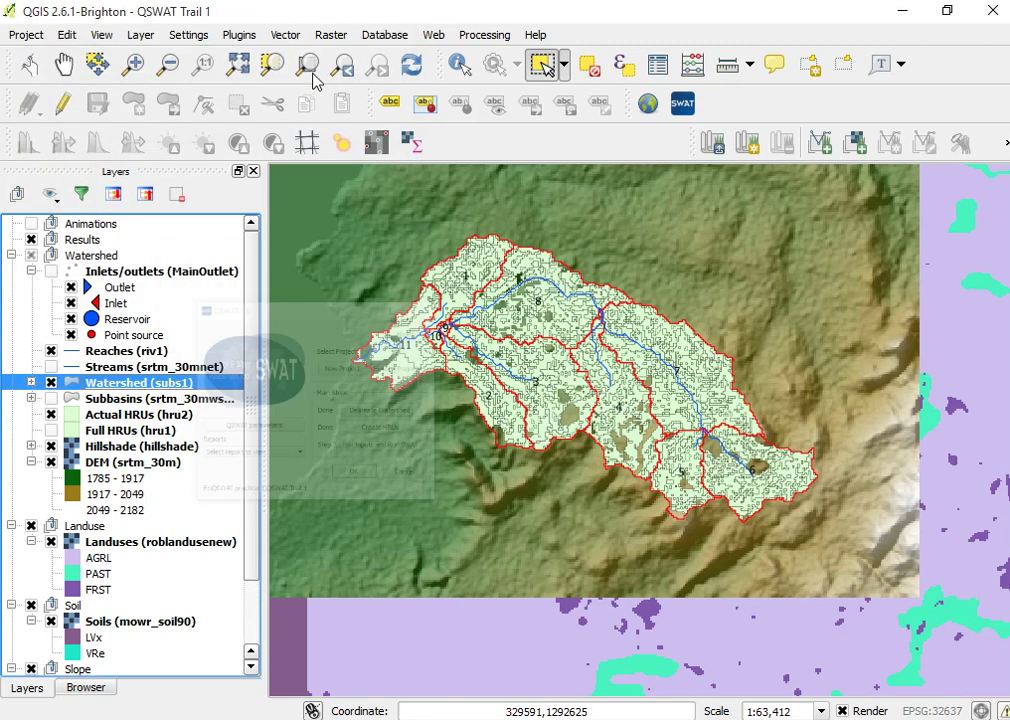
scroll(405, 270, up, 1)
scroll(700, 456, down, 1)
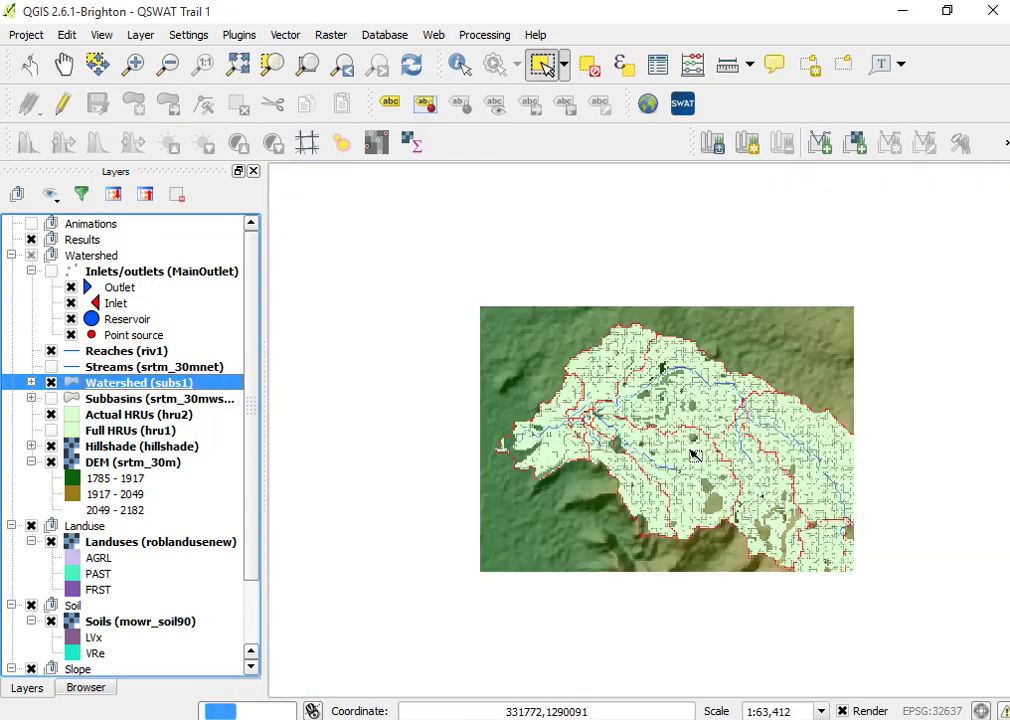
mouse_move(460, 719)
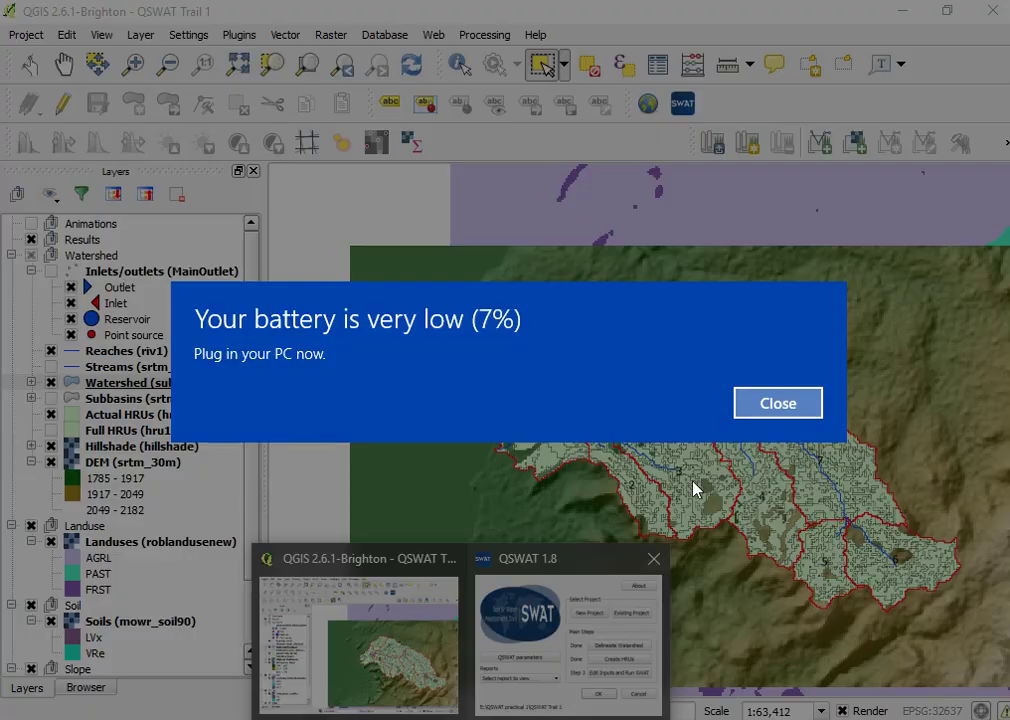
click(745, 405)
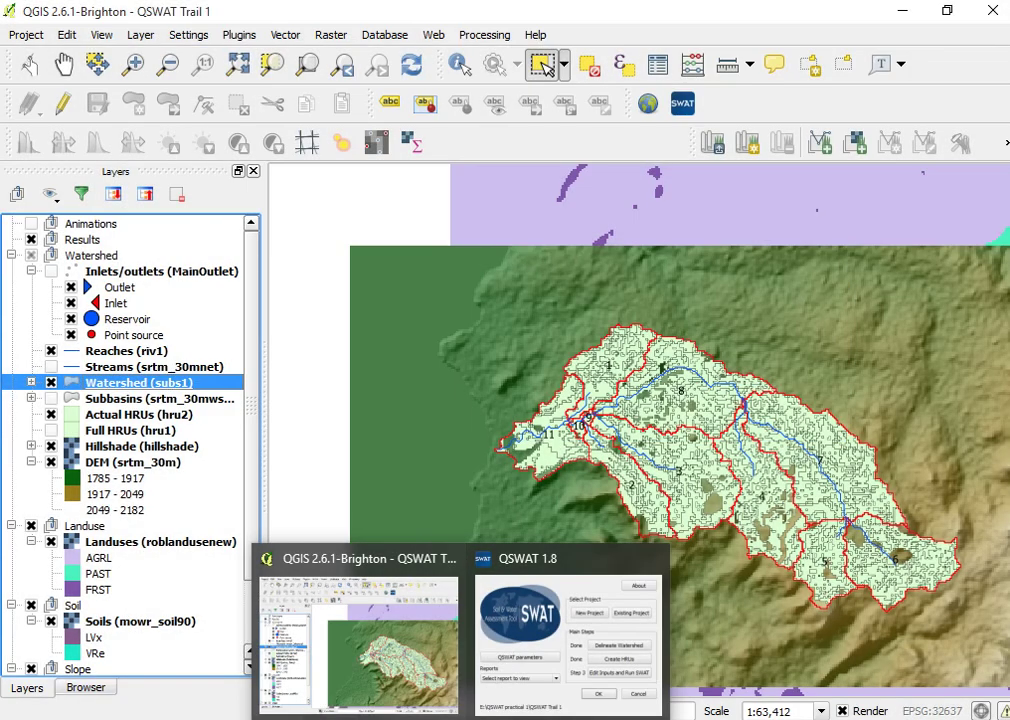
click(564, 681)
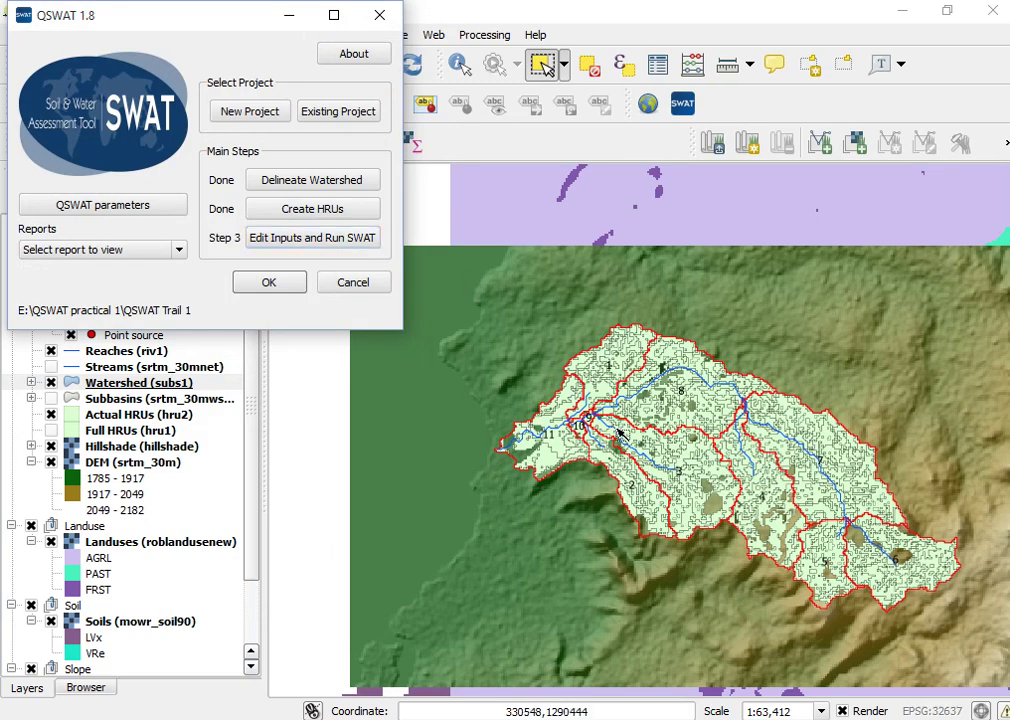
mouse_move(412, 719)
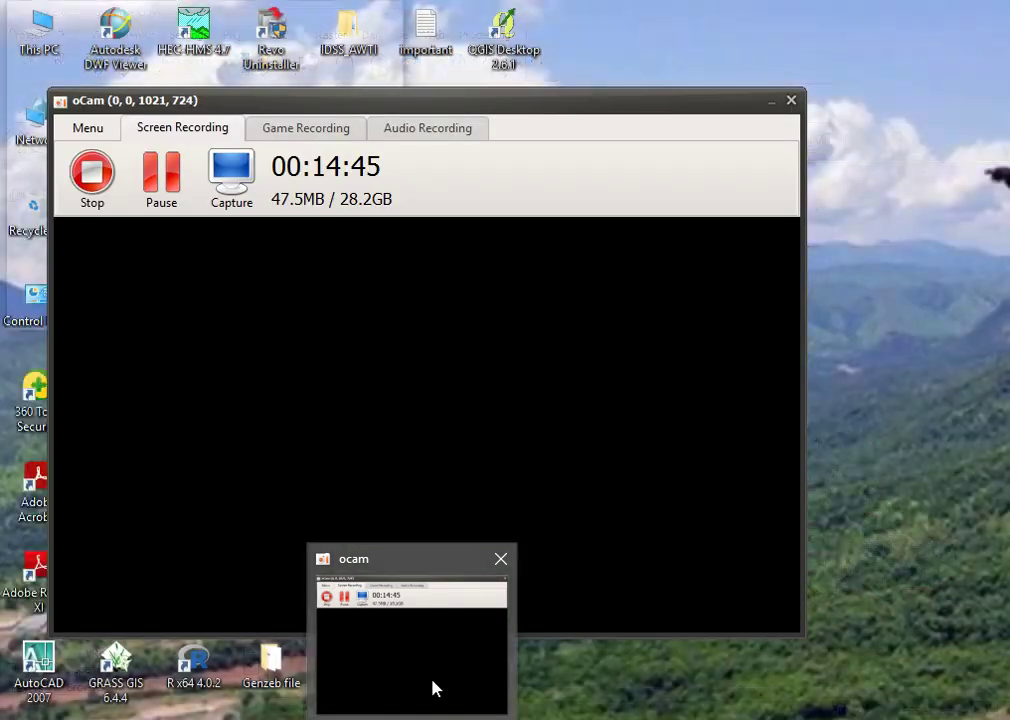
click(433, 688)
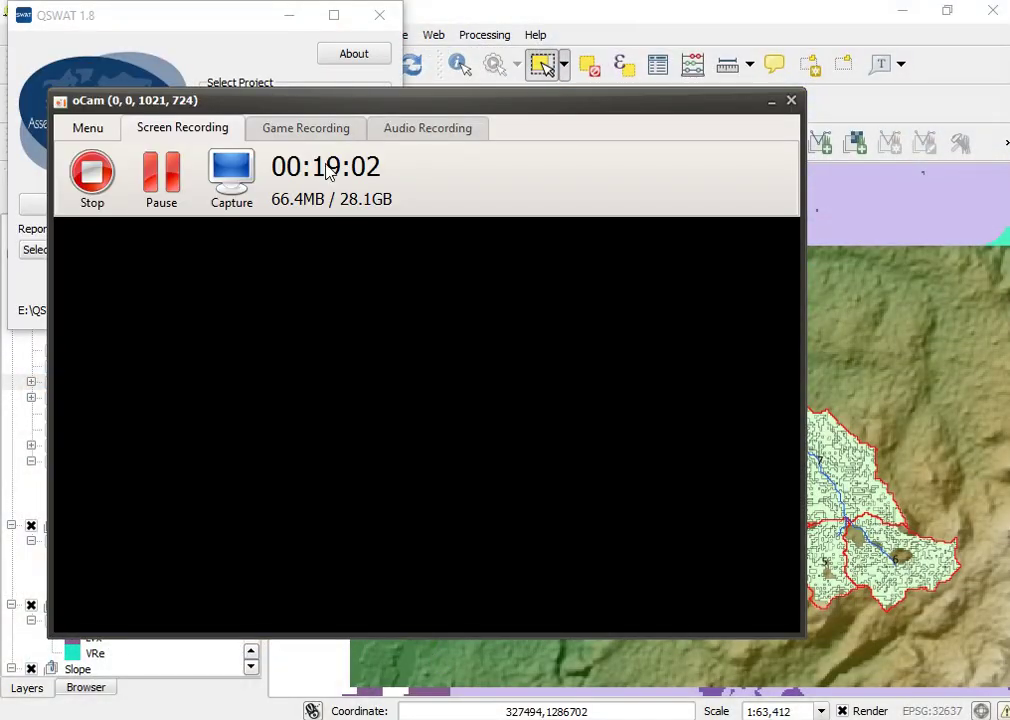